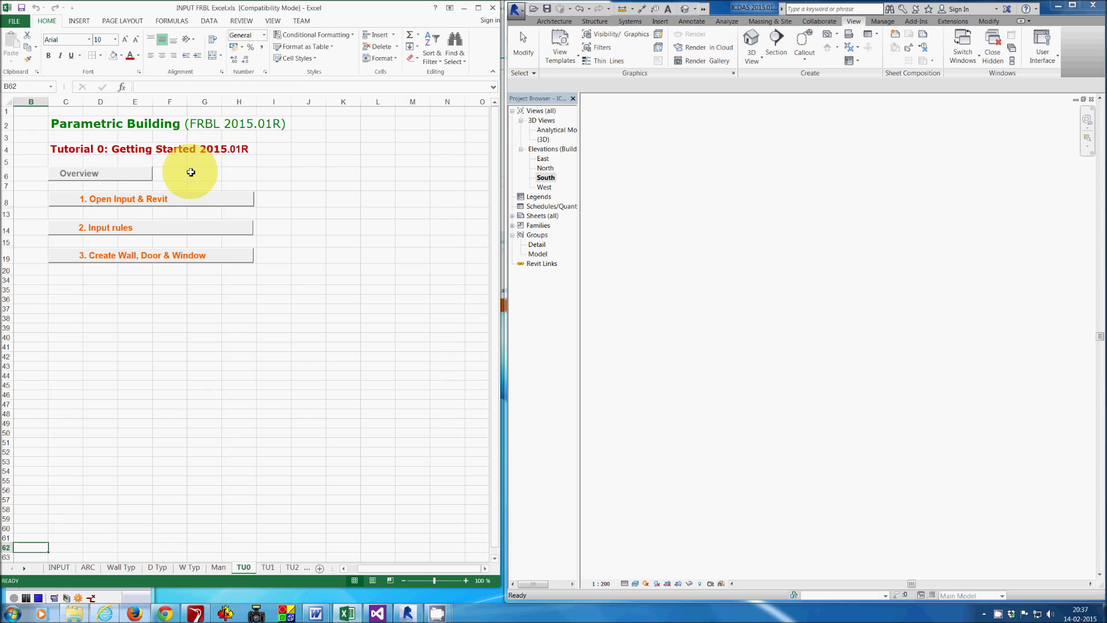
Look through the ICDAS_FRBL working folder and its REVIT subfolder in the file explorer, and minimize the window
left_click(76, 612)
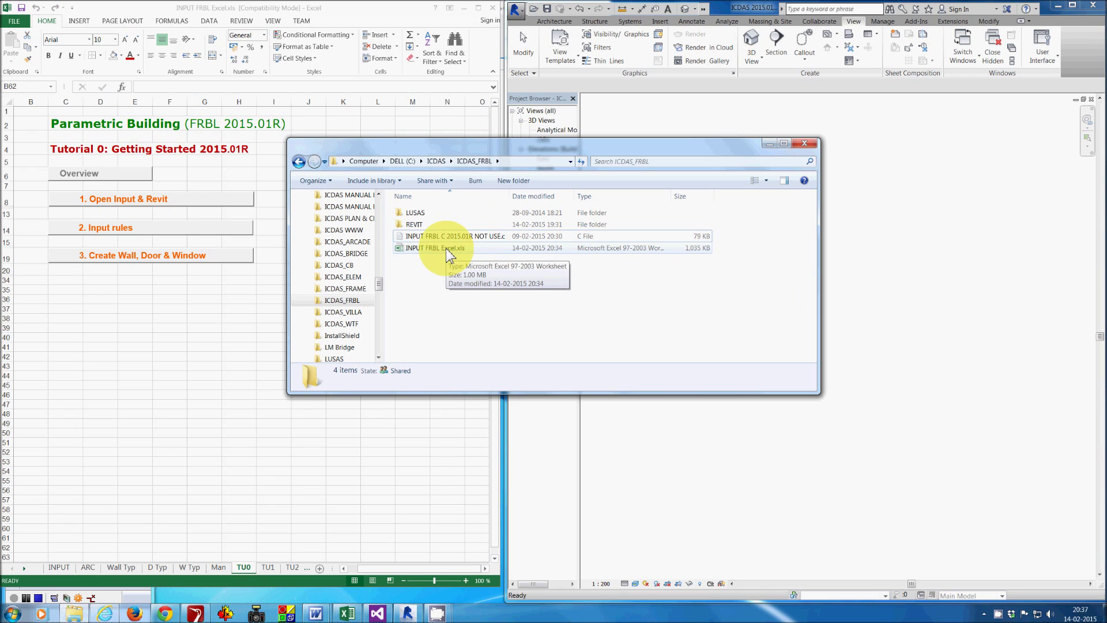
left_click(416, 225)
double_click(417, 227)
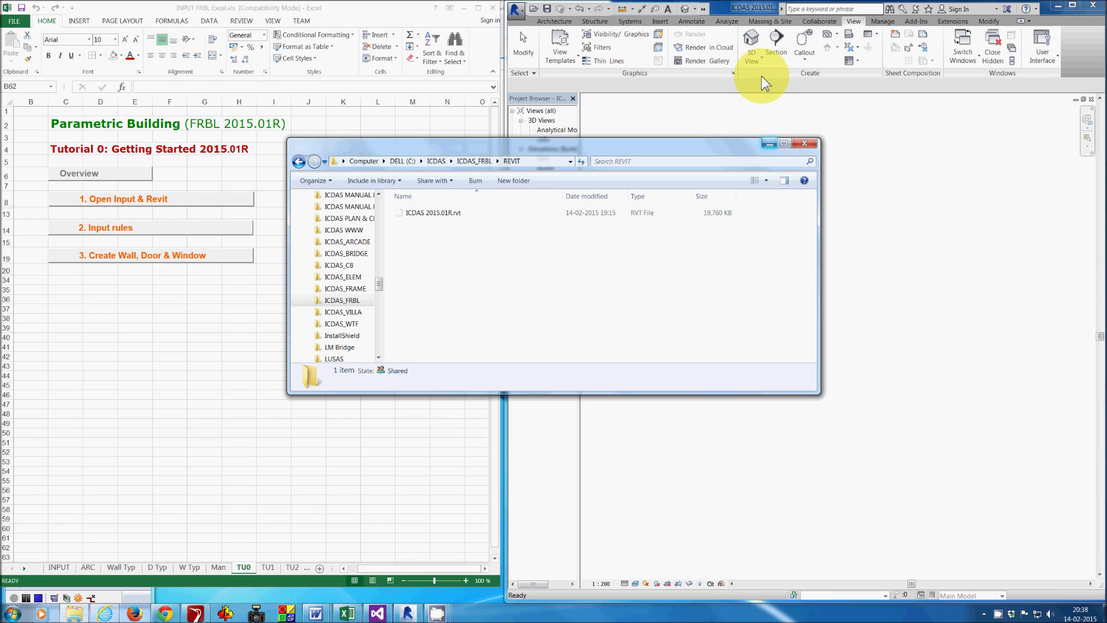
left_click(769, 143)
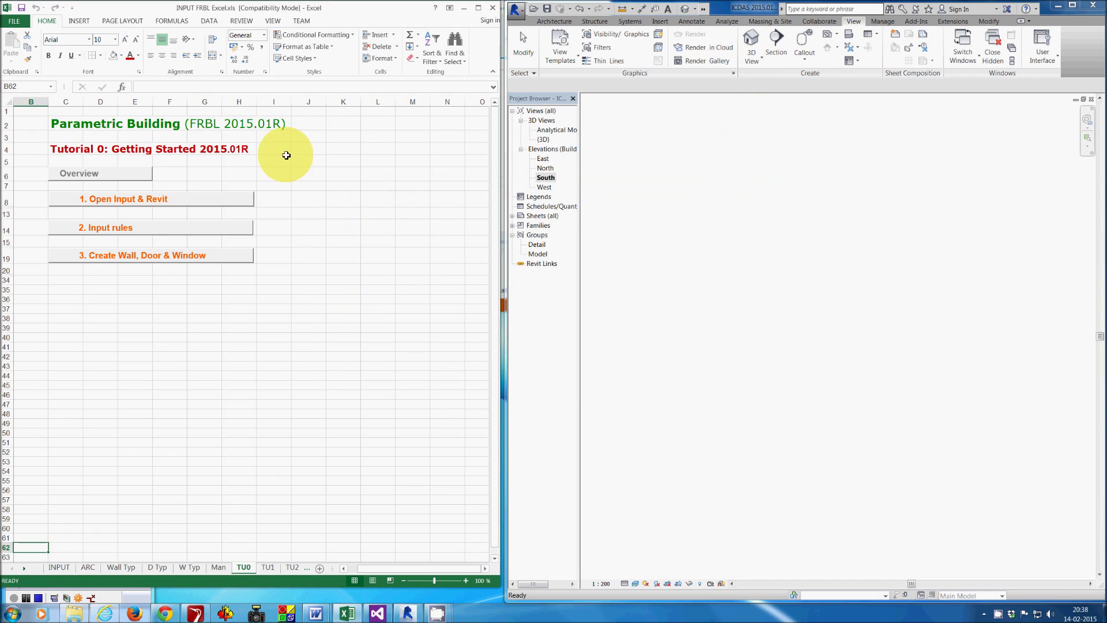
Read the three sections of Tutorial 0 in turn: Open Input & Revit, Input rules, and Create Wall, Door & Window
left_click(218, 203)
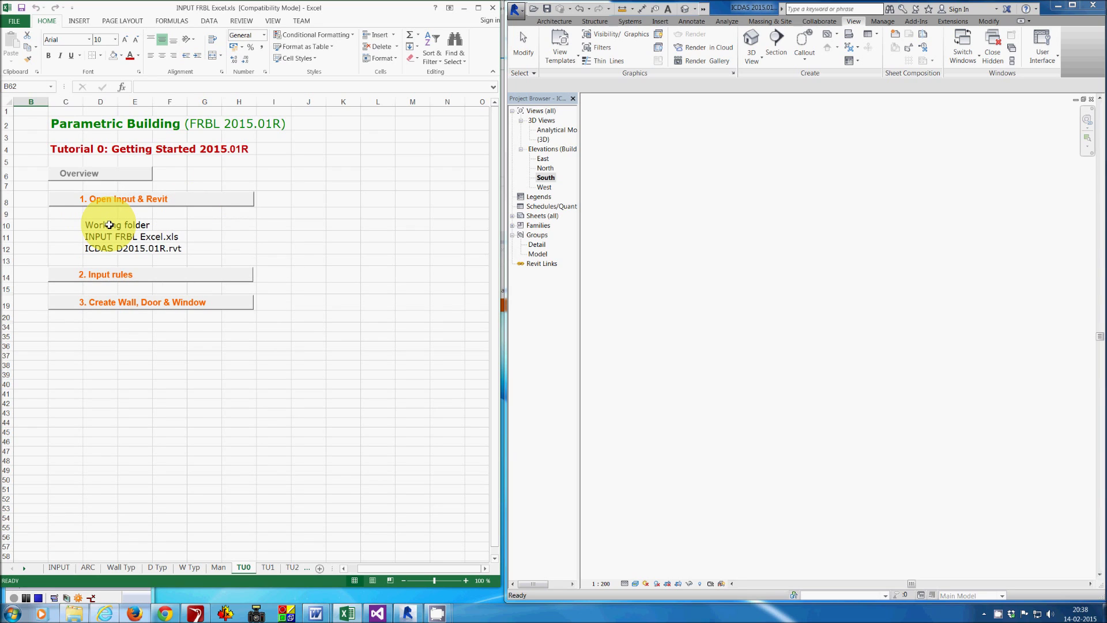
left_click(172, 237)
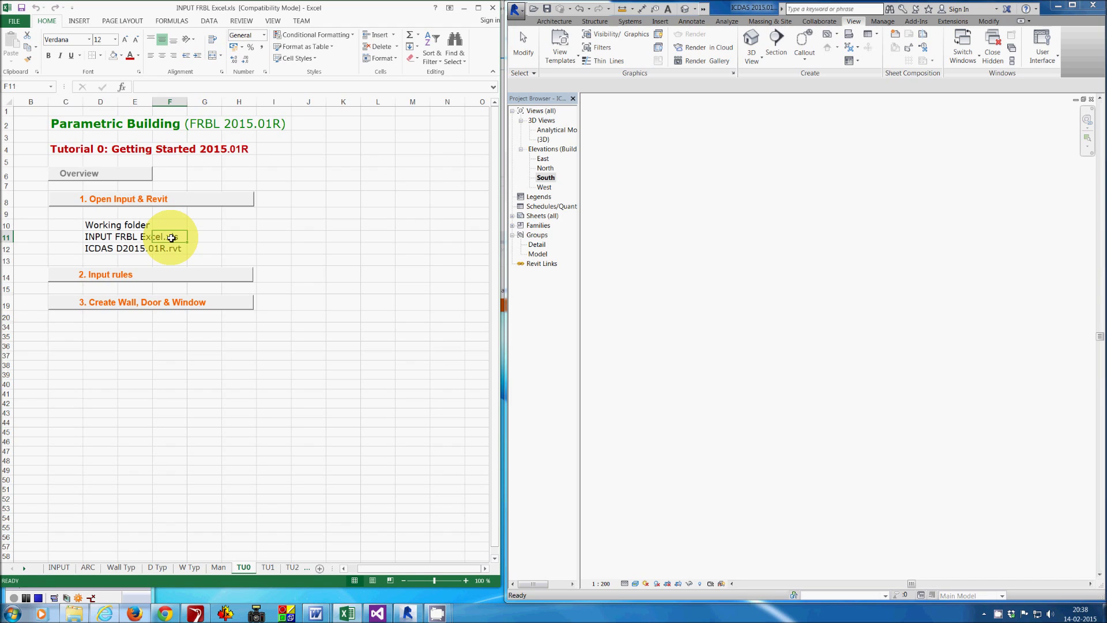
left_click(157, 251)
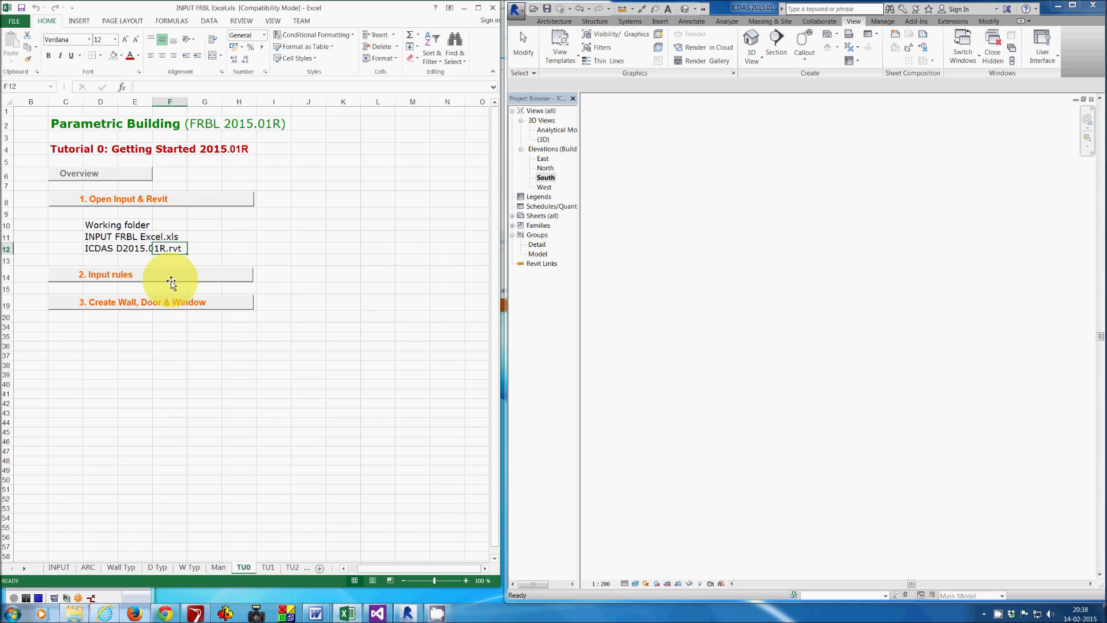
left_click(172, 276)
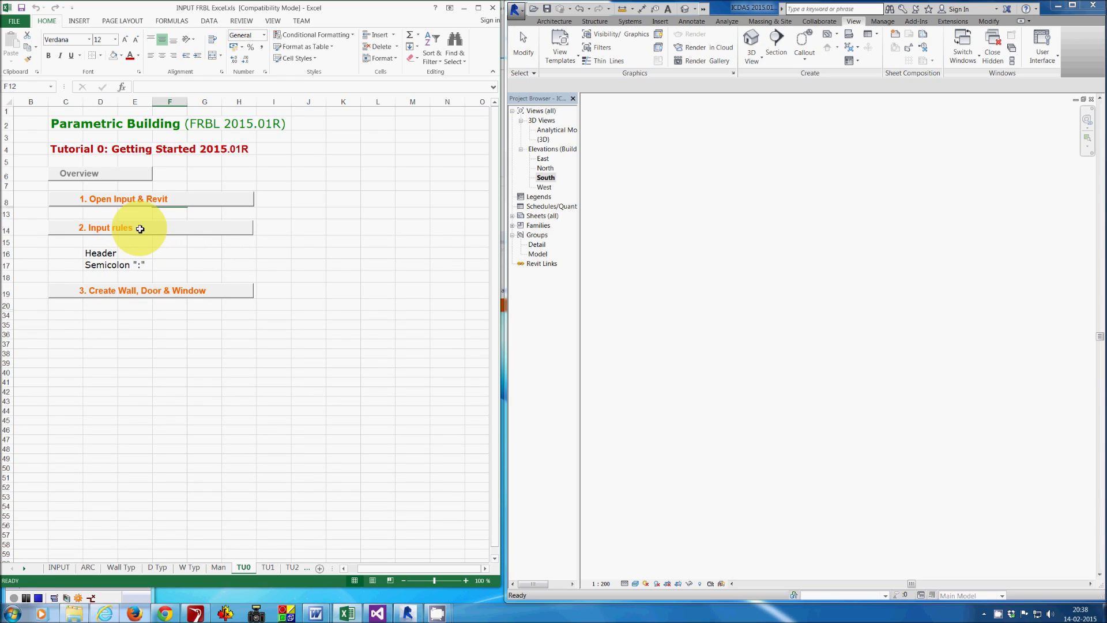
left_click(152, 299)
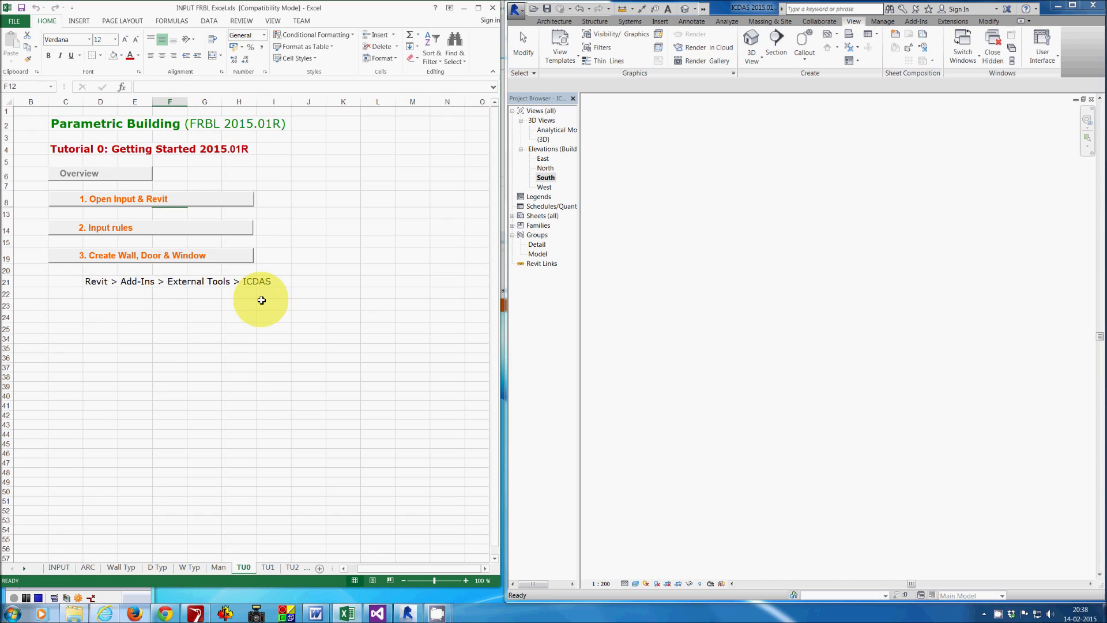
Expand Levels & Walls On/Off on the INPUT sheet and review its level, floor type and wall on/off settings
left_click(58, 568)
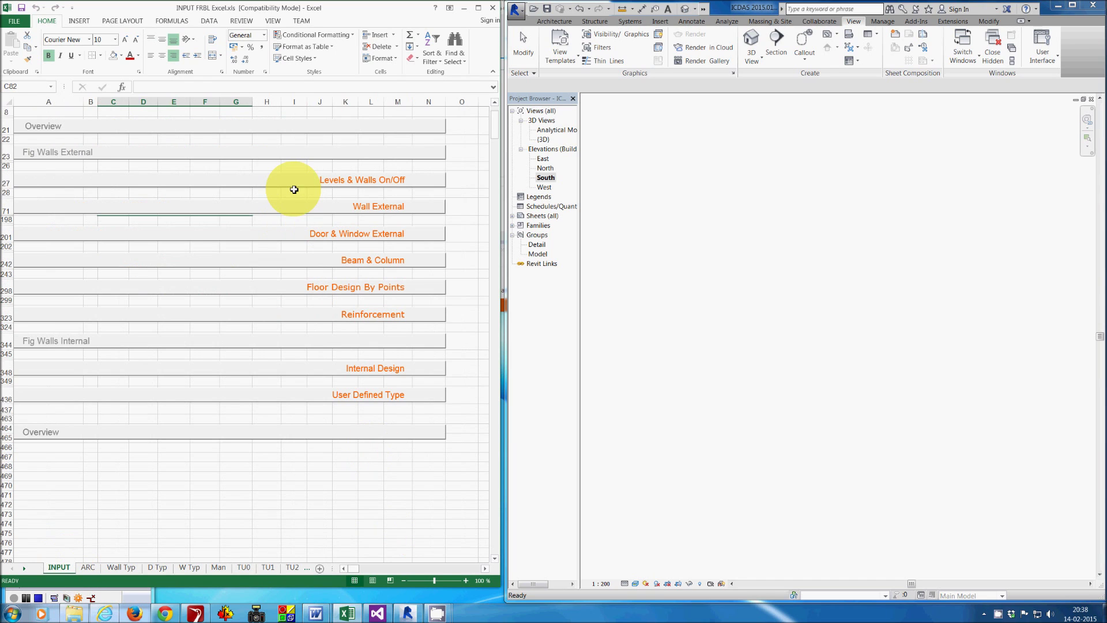
left_click(303, 187)
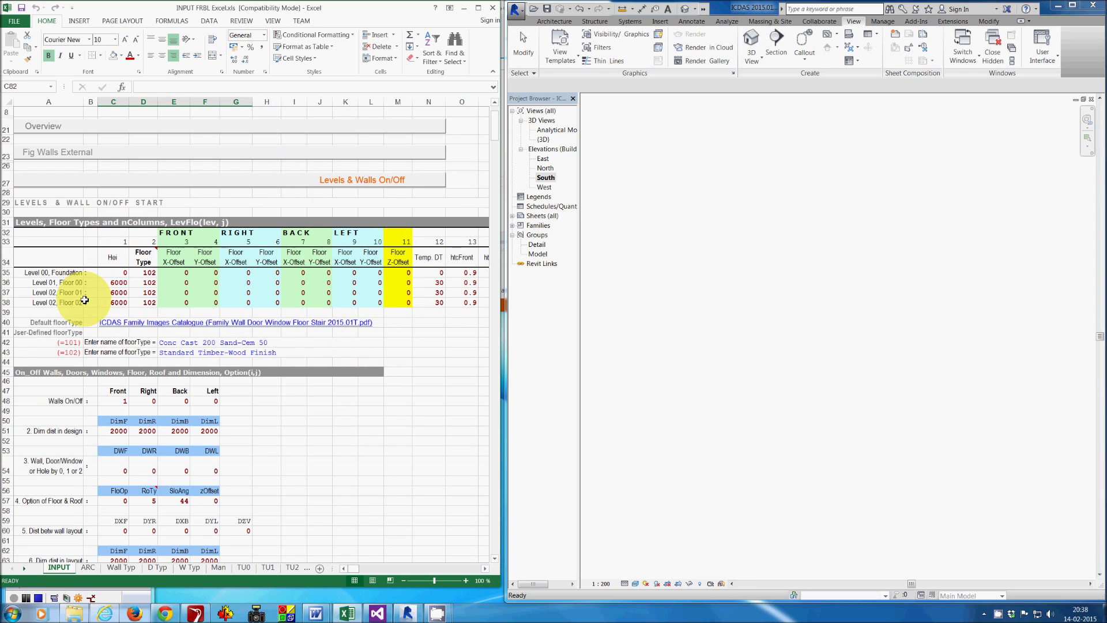
left_click(333, 428)
scroll(335, 428, "down", 2)
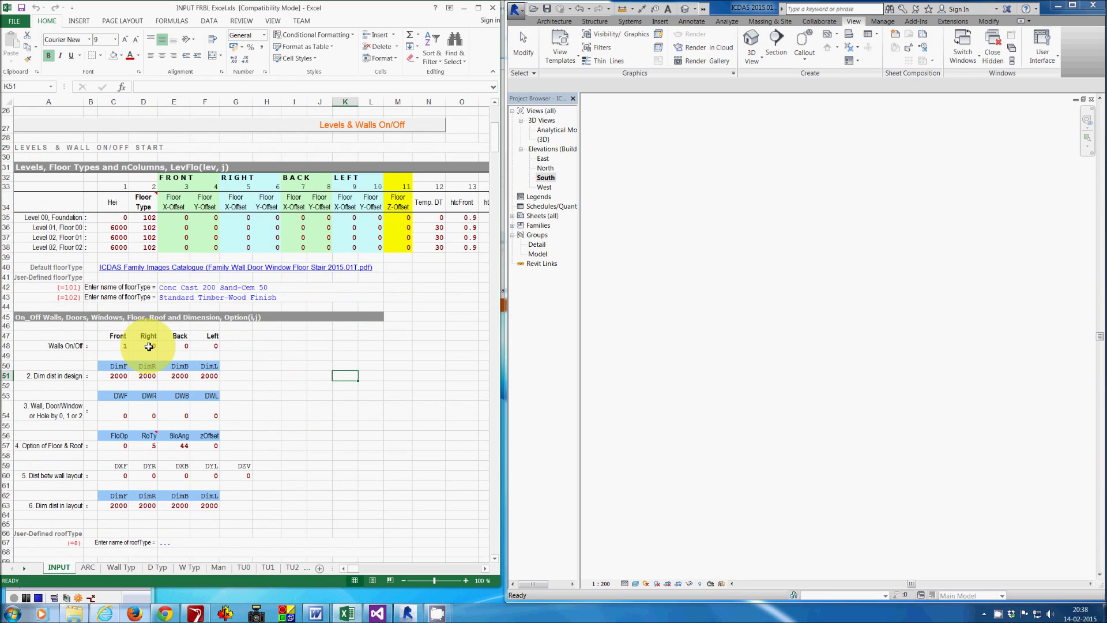
scroll(149, 347, "down", 1)
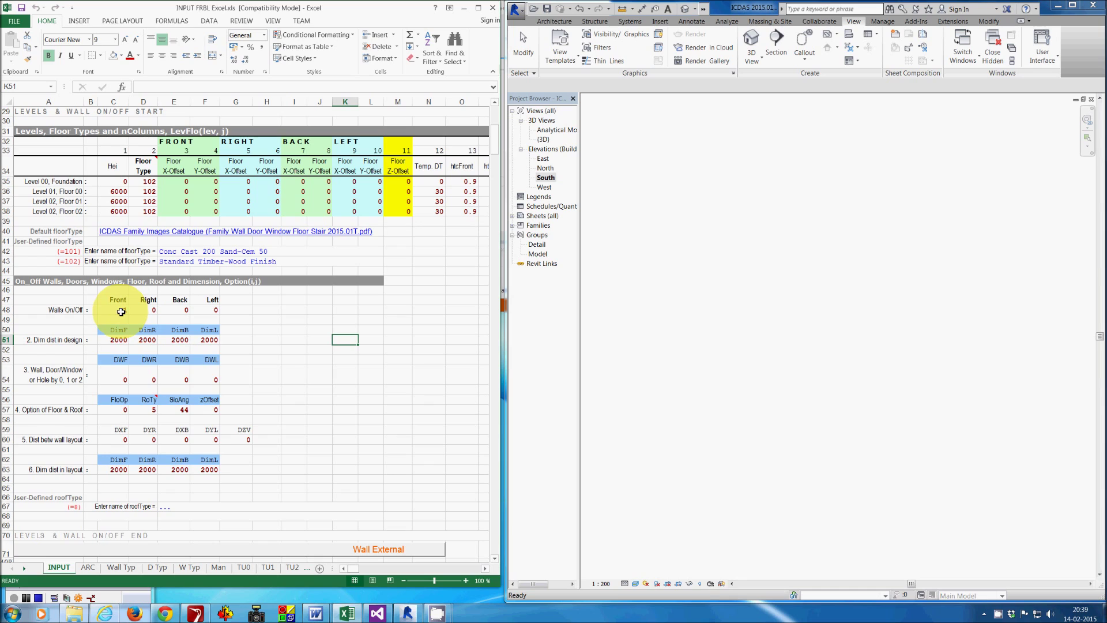
left_click(122, 311)
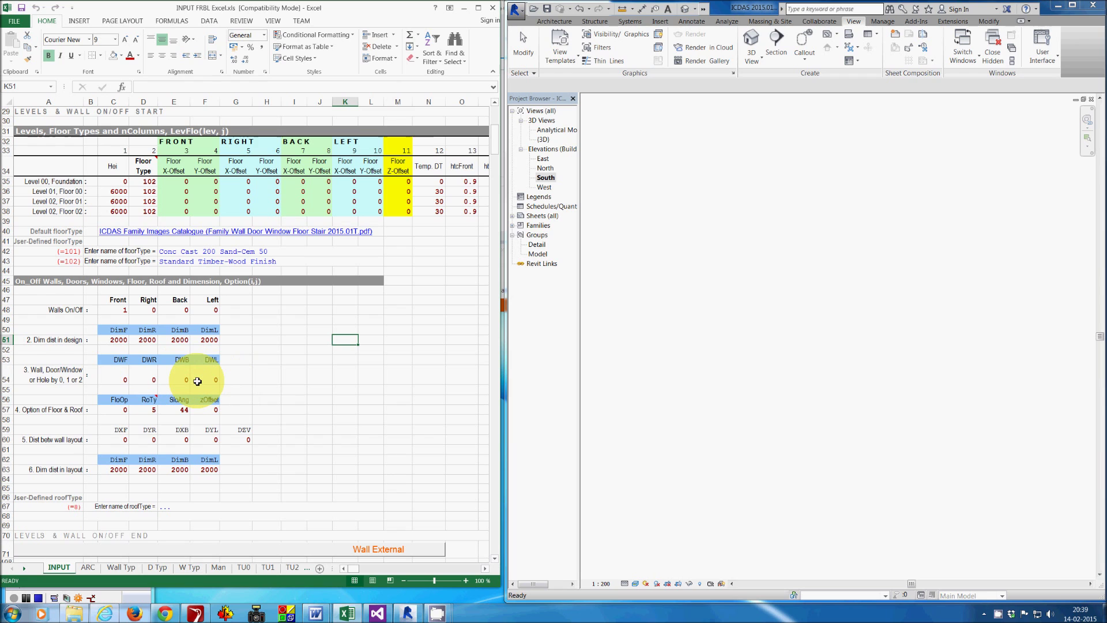
scroll(197, 381, "down", 4)
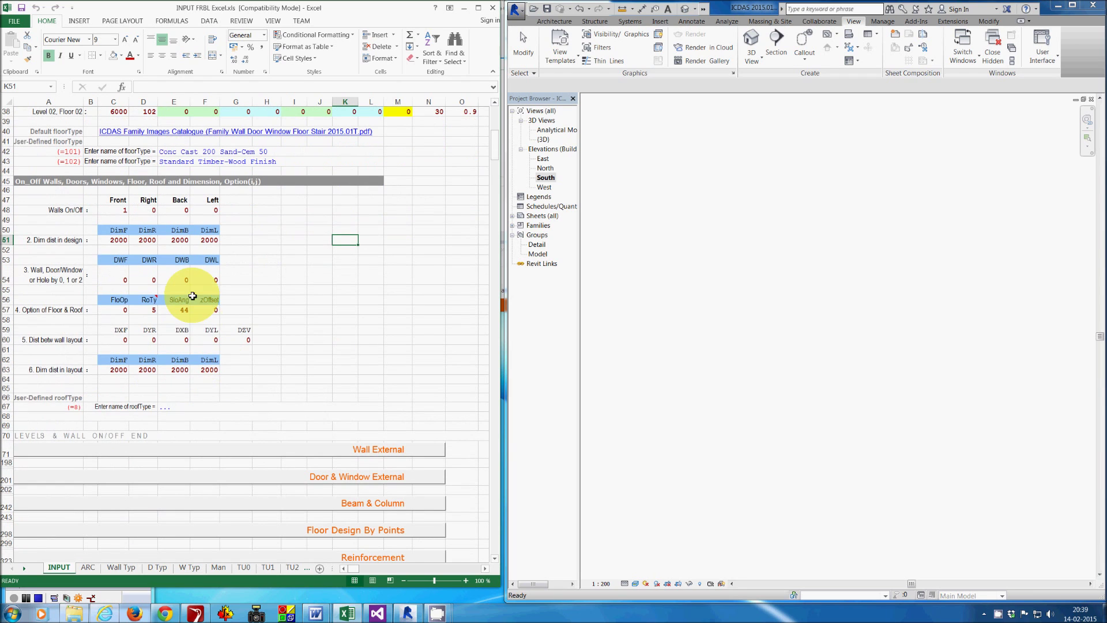
scroll(199, 286, "down", 1)
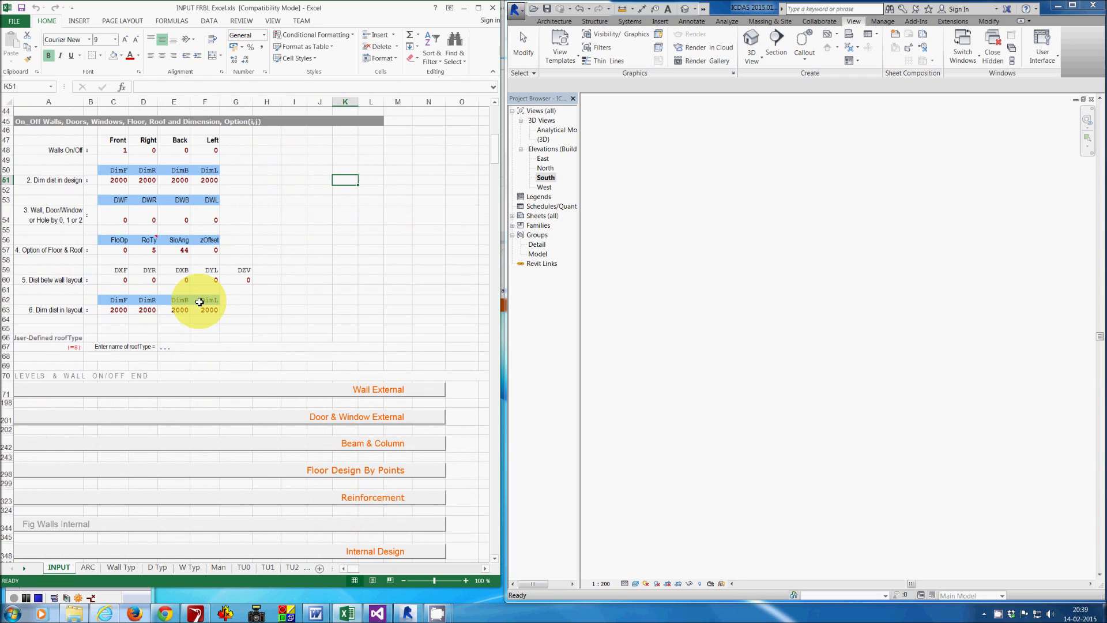
Expand the Wall External section and show only its manual input tables
left_click(245, 389)
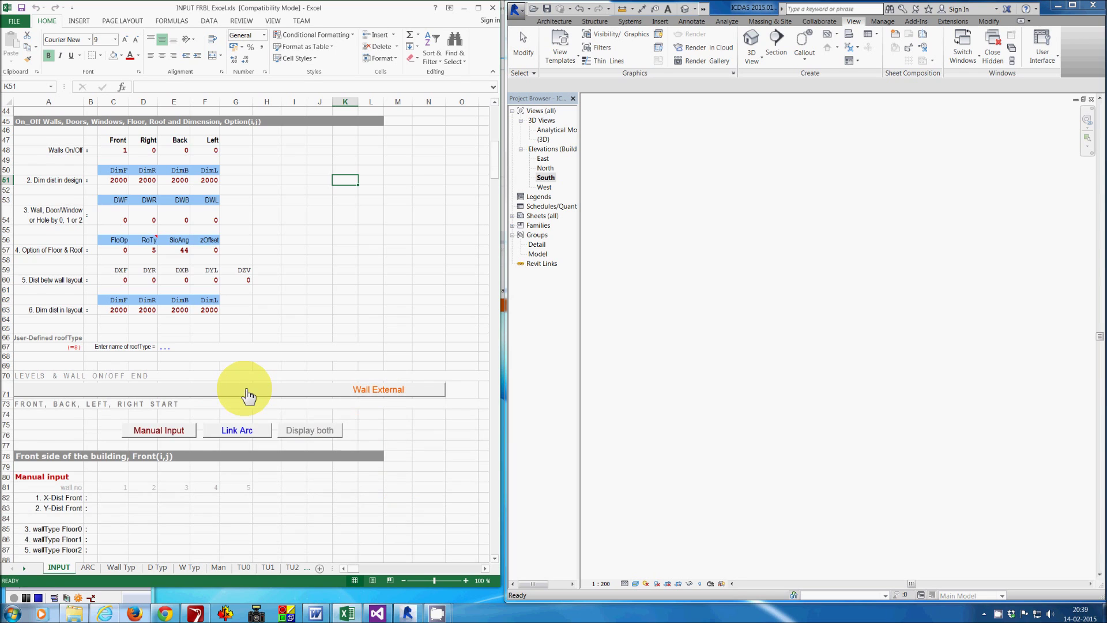
scroll(245, 389, "down", 3)
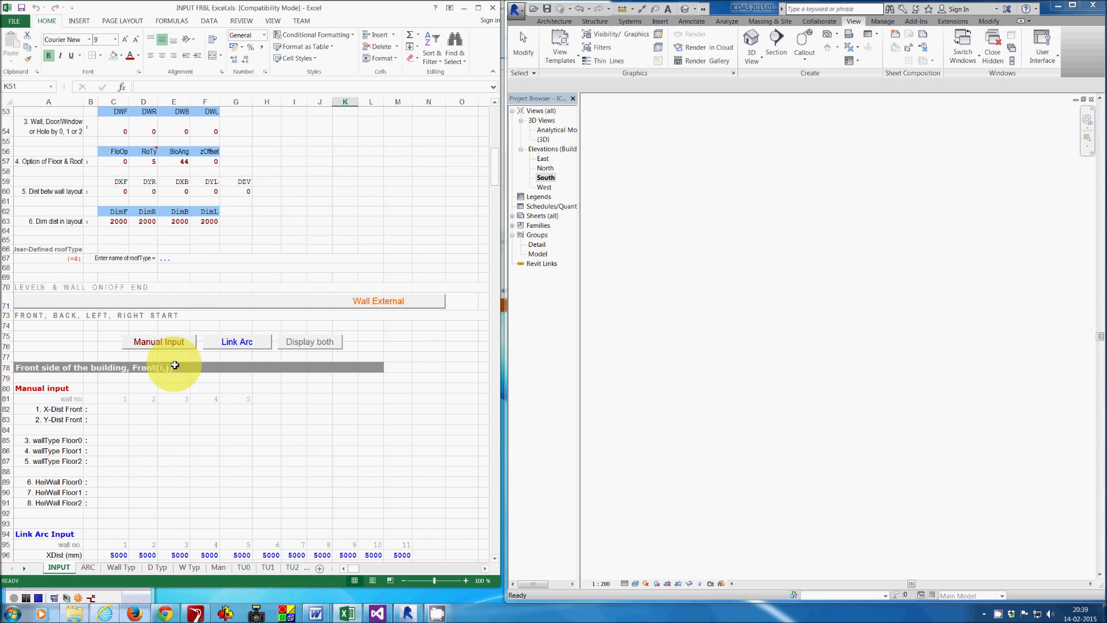
left_click(237, 345)
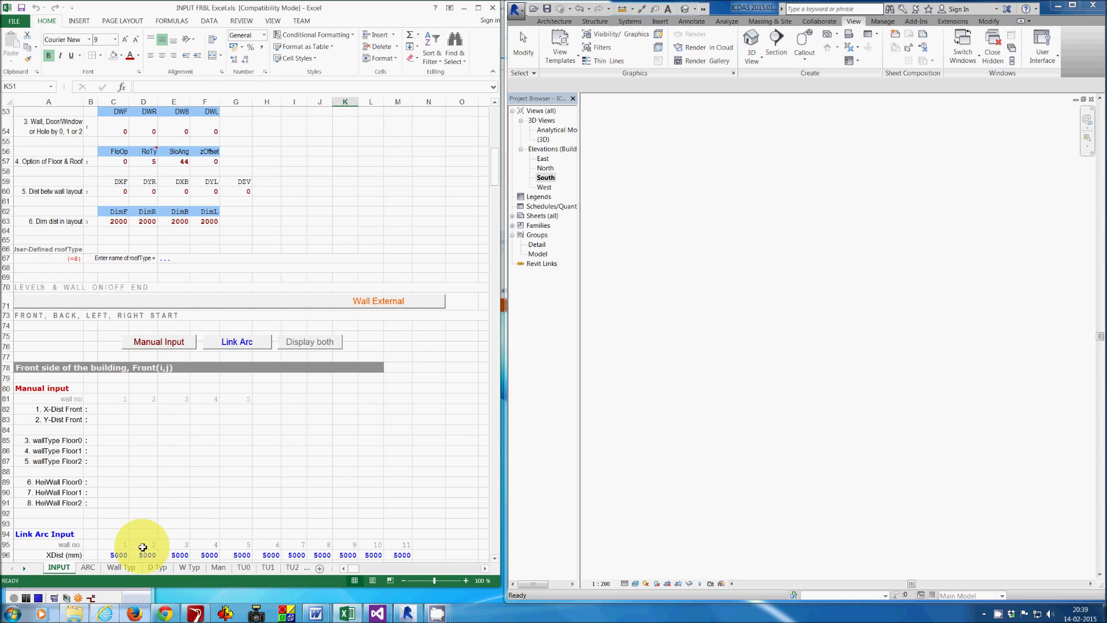
left_click(162, 344)
Enter 5000 as the X-Dist Front value for front walls 1 to 5
left_click(118, 409)
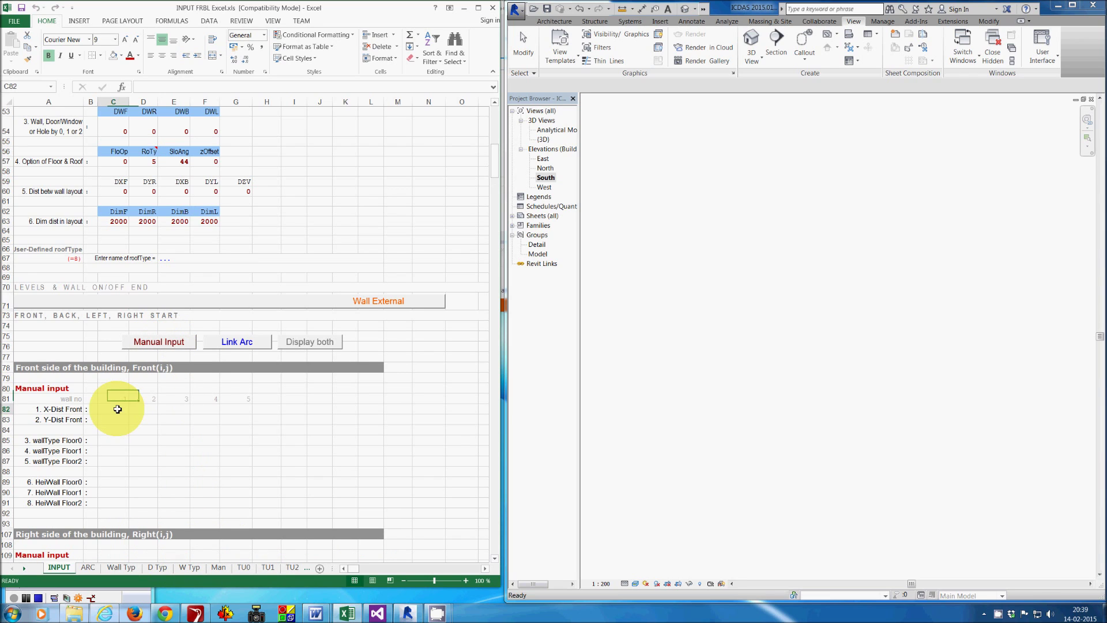
key("shift+Right")
key("shift+Right")
key("shift+Right")
key("shift+Right")
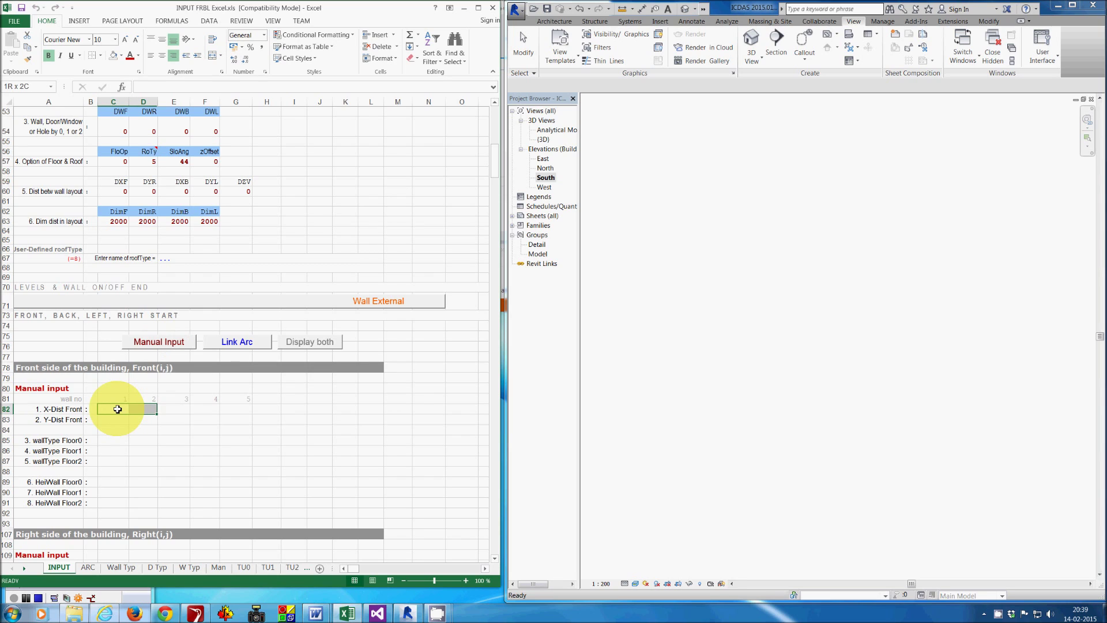
type("5000")
key("ctrl+Return")
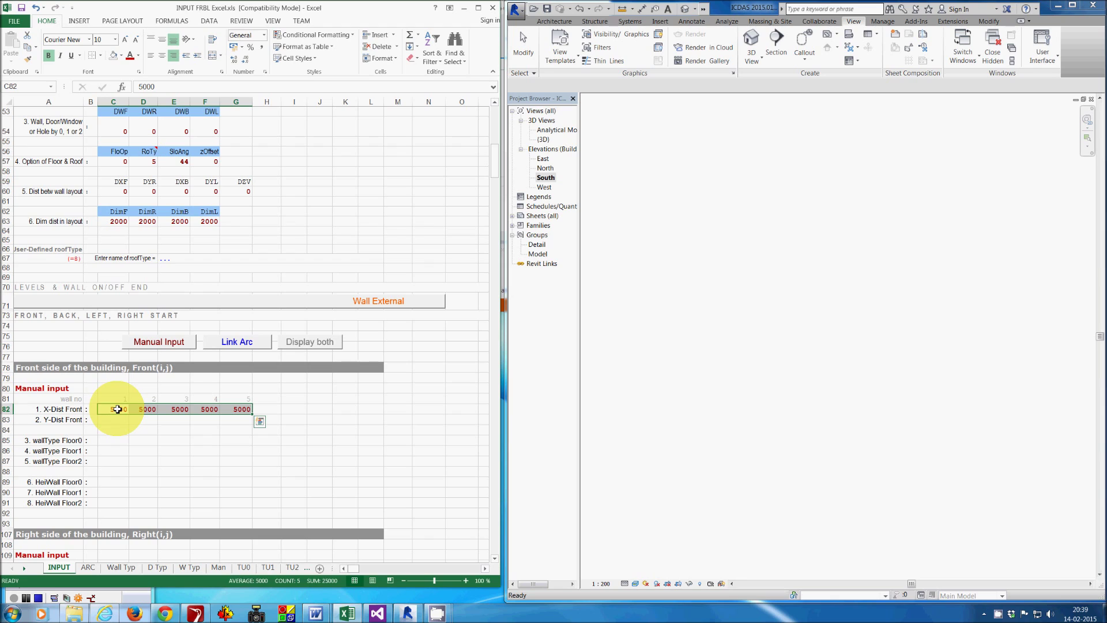
Enter 0 as the Y-Dist Front value for front walls 1 to 5
left_click(115, 419)
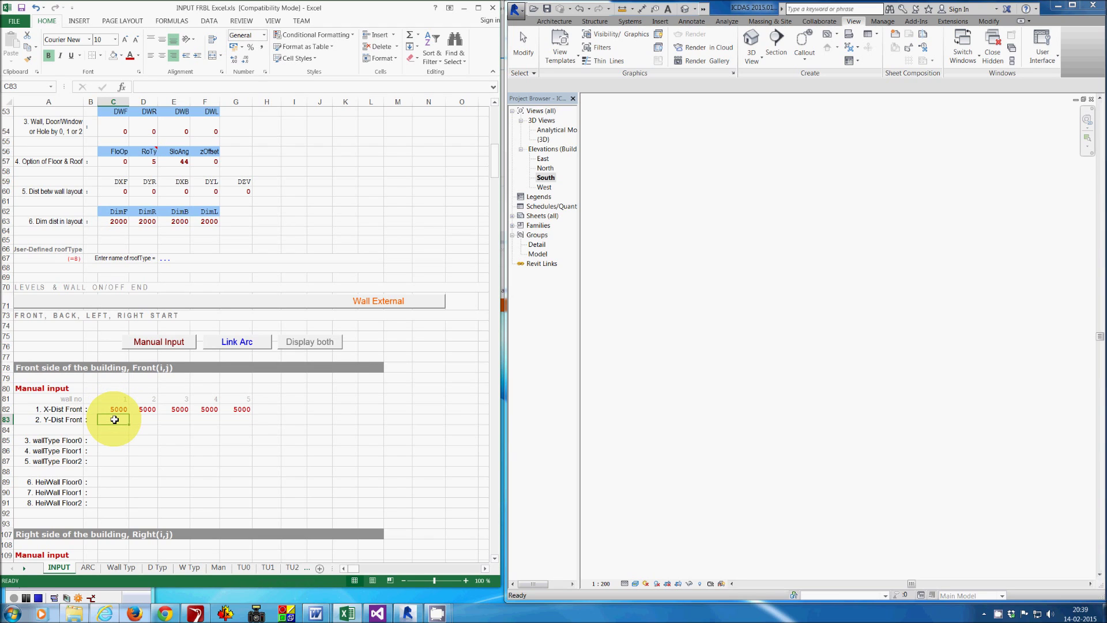
key("shift+Right")
key("shift+Right")
key("shift+Right")
key("shift+Right")
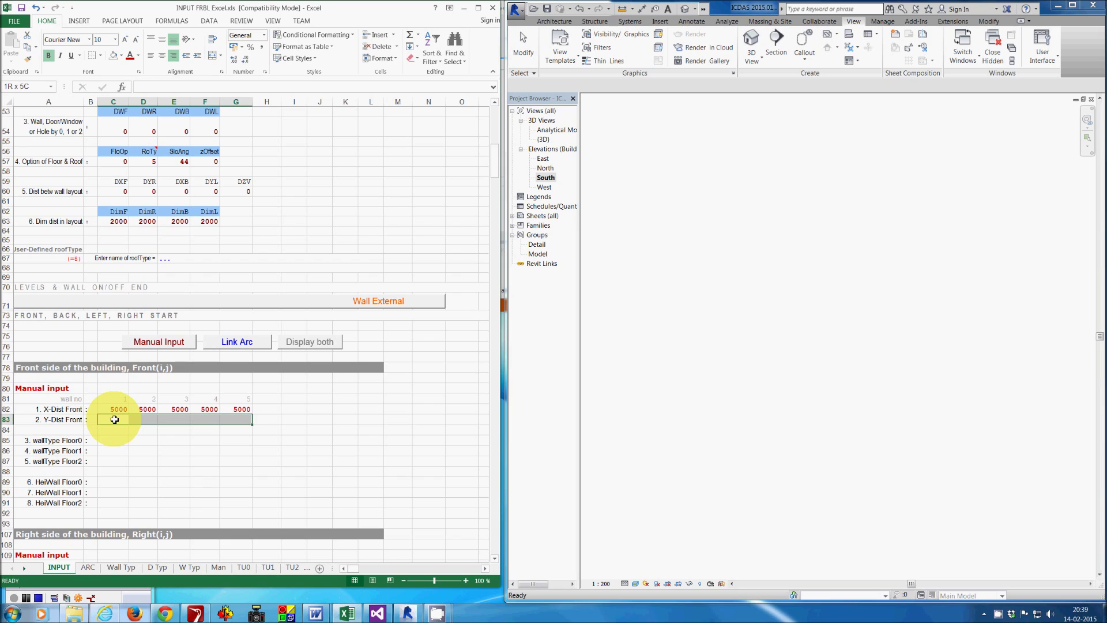
type("0")
key("ctrl+Return")
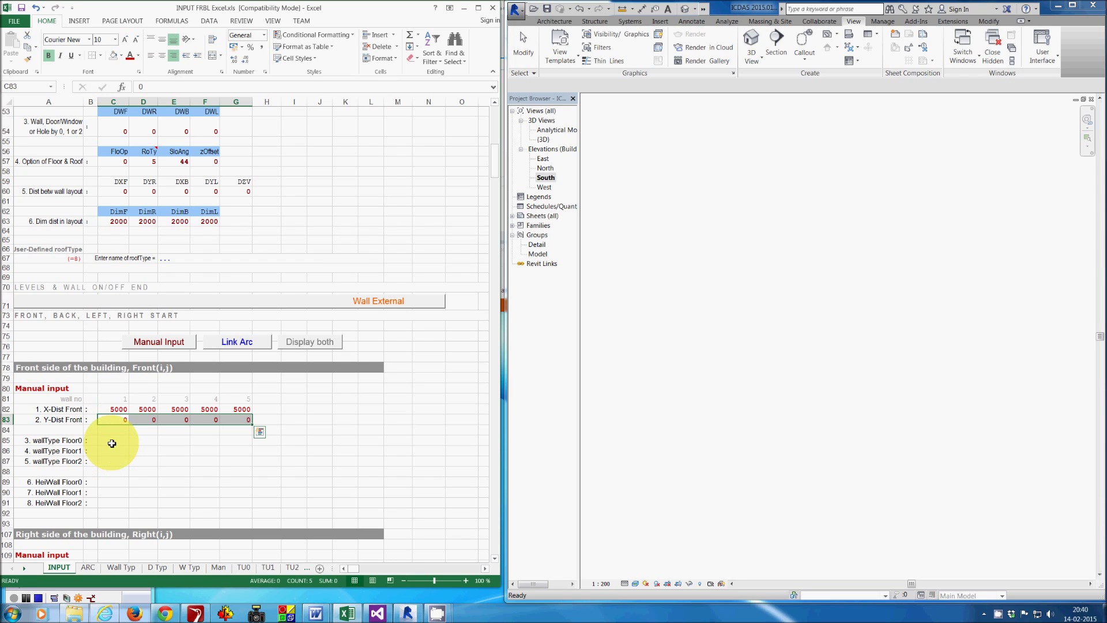
Set the wall type to 7 for front walls 1 to 5 on Floor0, Floor1 and Floor2
left_click(112, 443)
key("shift+Right")
key("shift+Right")
key("shift+Right")
key("shift+Right")
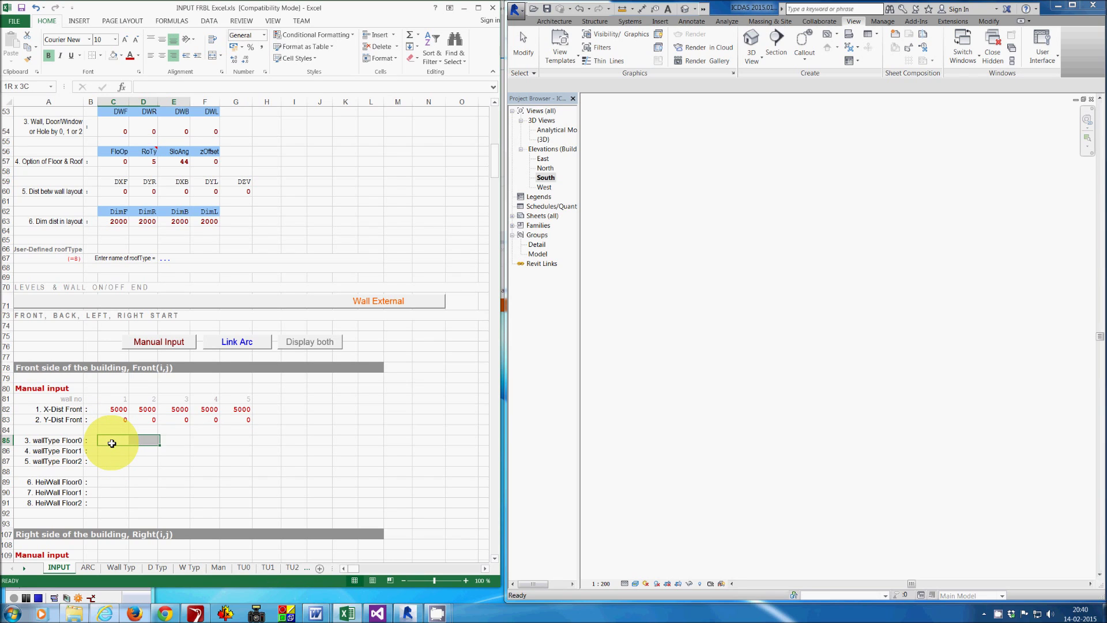
key("shift+Down")
key("shift+Down")
key("shift+Down")
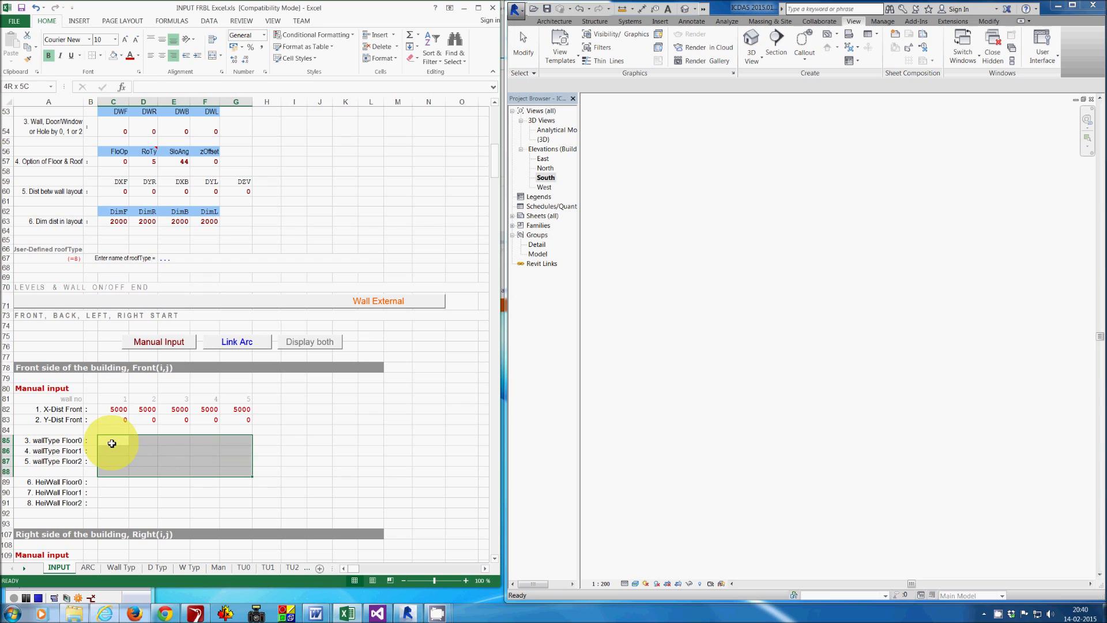
key("shift+Up")
type("7")
key("ctrl+Return")
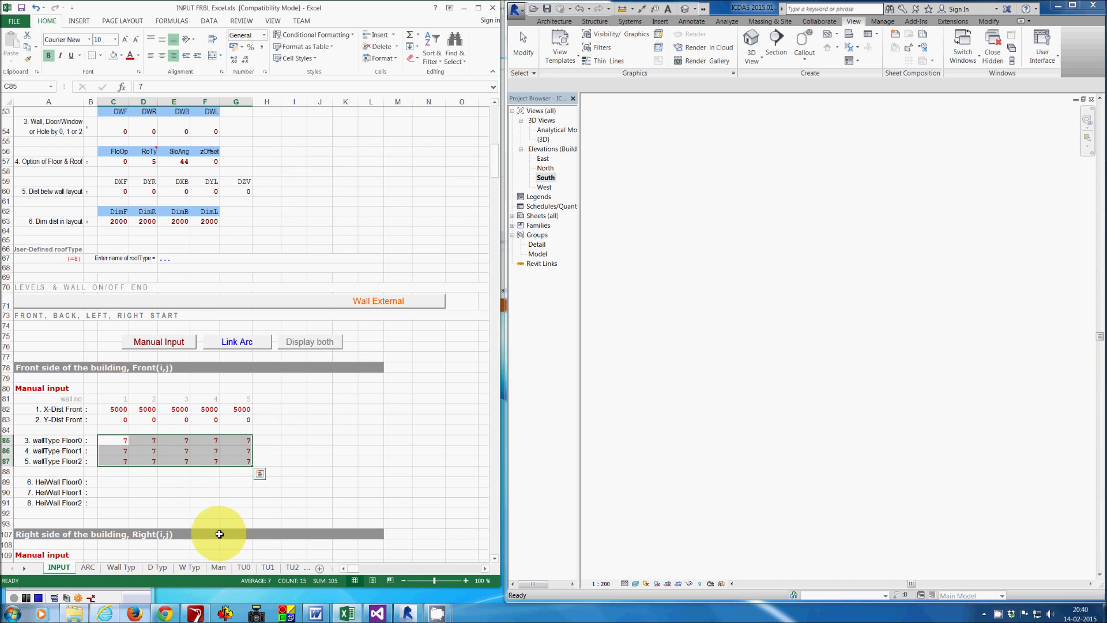
Check the window type list and look up wall type 7 in the wall type list
left_click(183, 569)
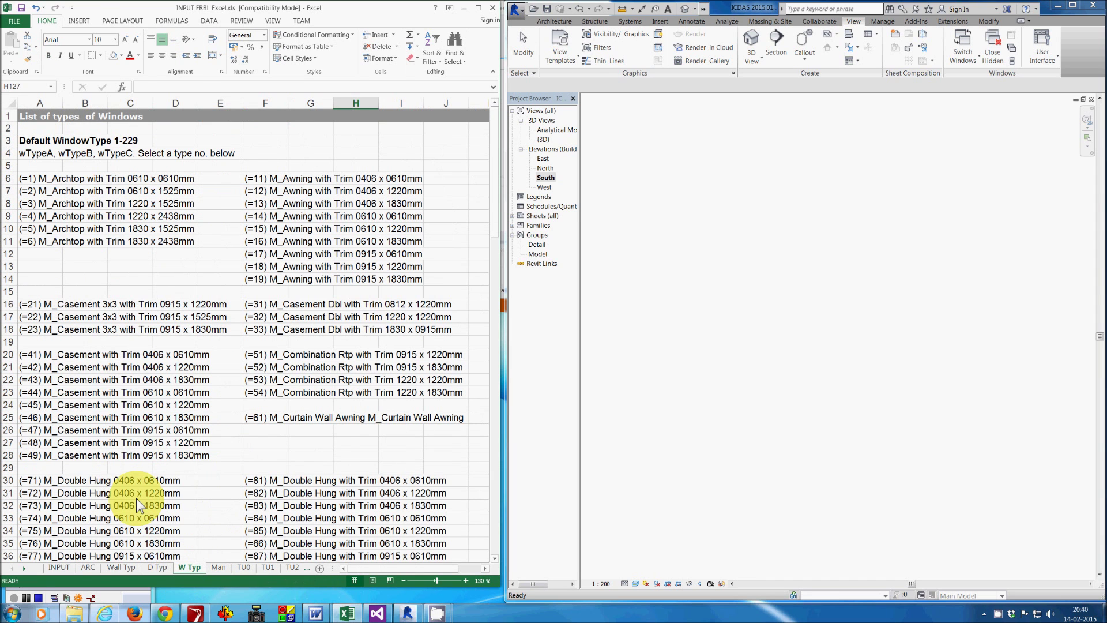
left_click(81, 405)
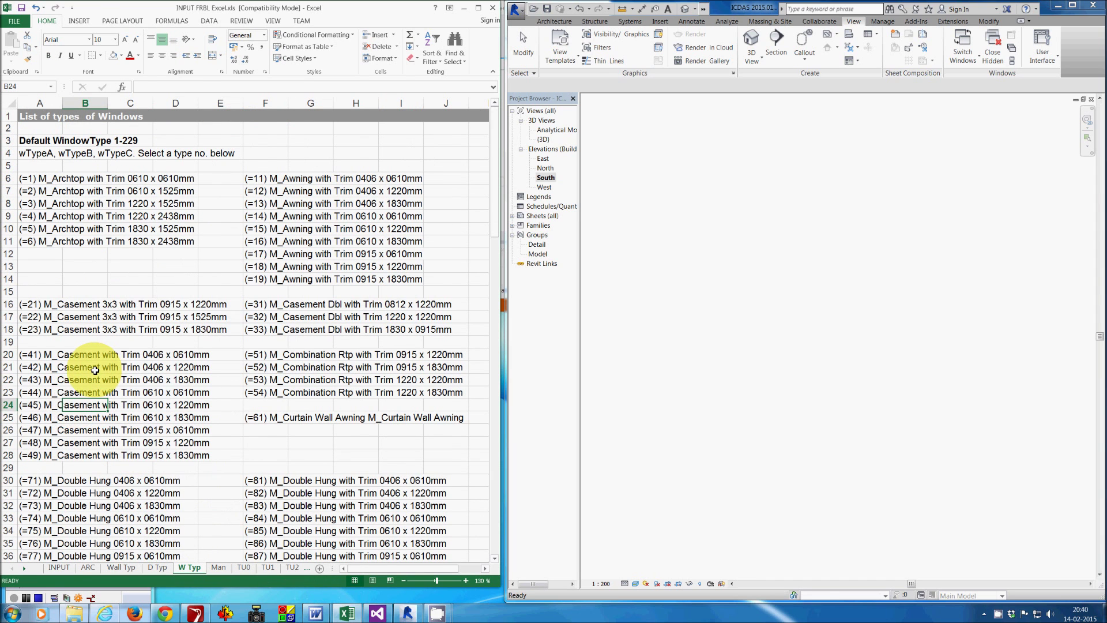
scroll(95, 370, "down", 2)
scroll(75, 366, "up", 1)
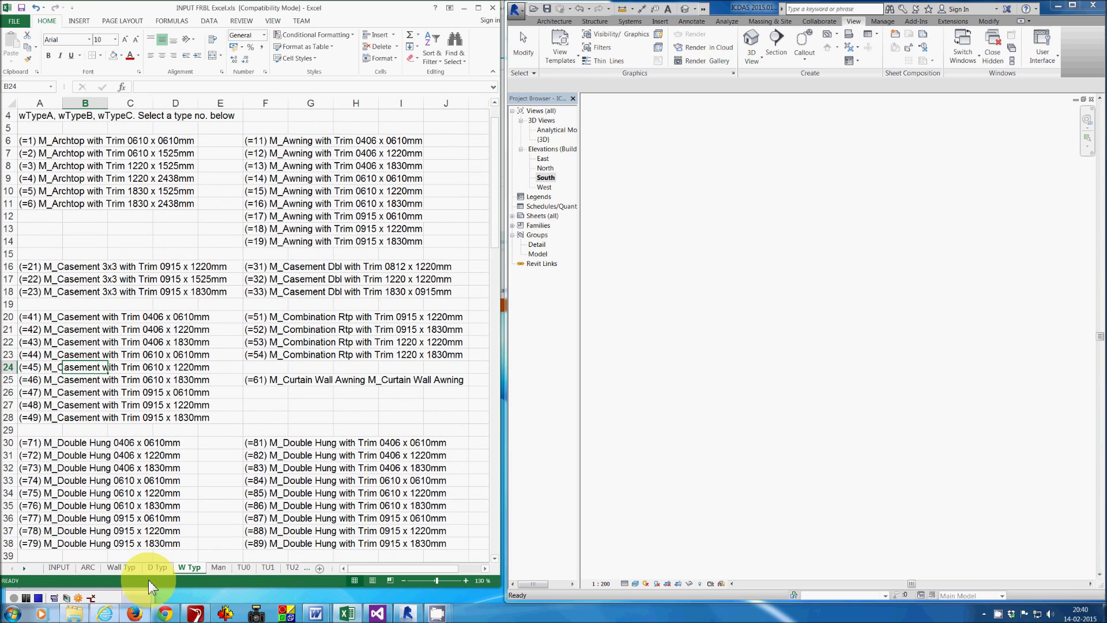
left_click(120, 568)
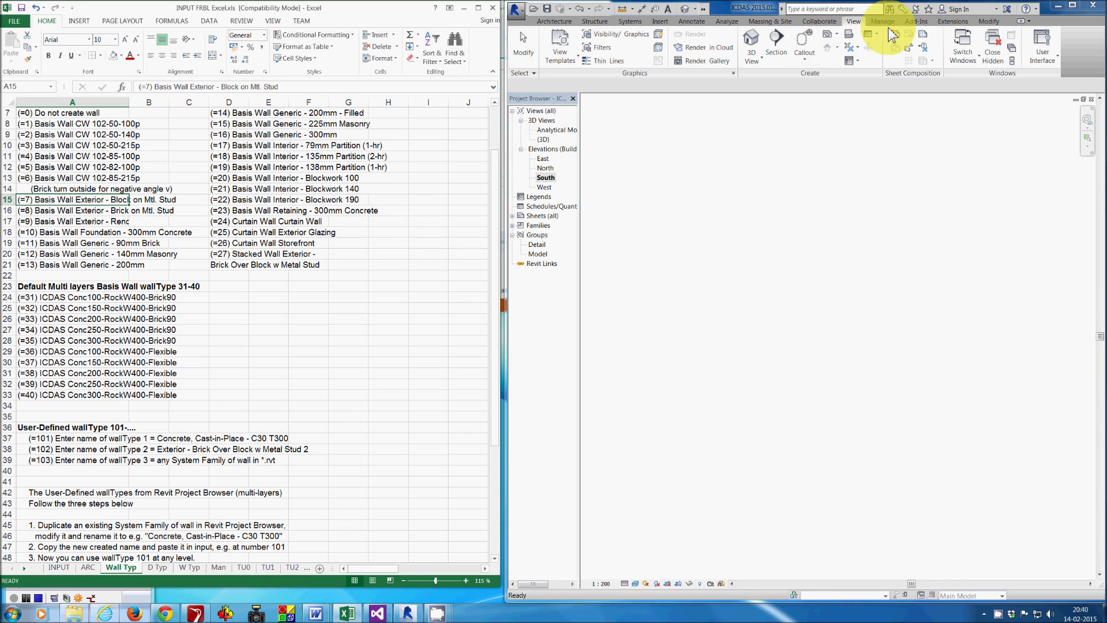
Open the ICDAS FRBL Family Images Catalogue from Revit and view the system family wall page illustrating wall type 7
left_click(916, 22)
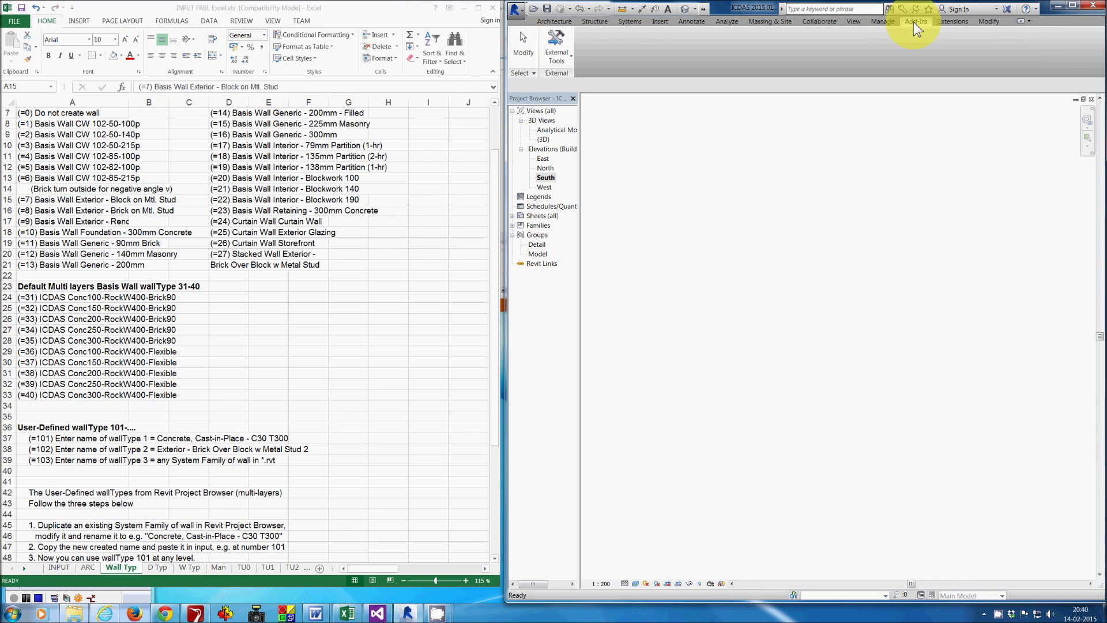
left_click(558, 47)
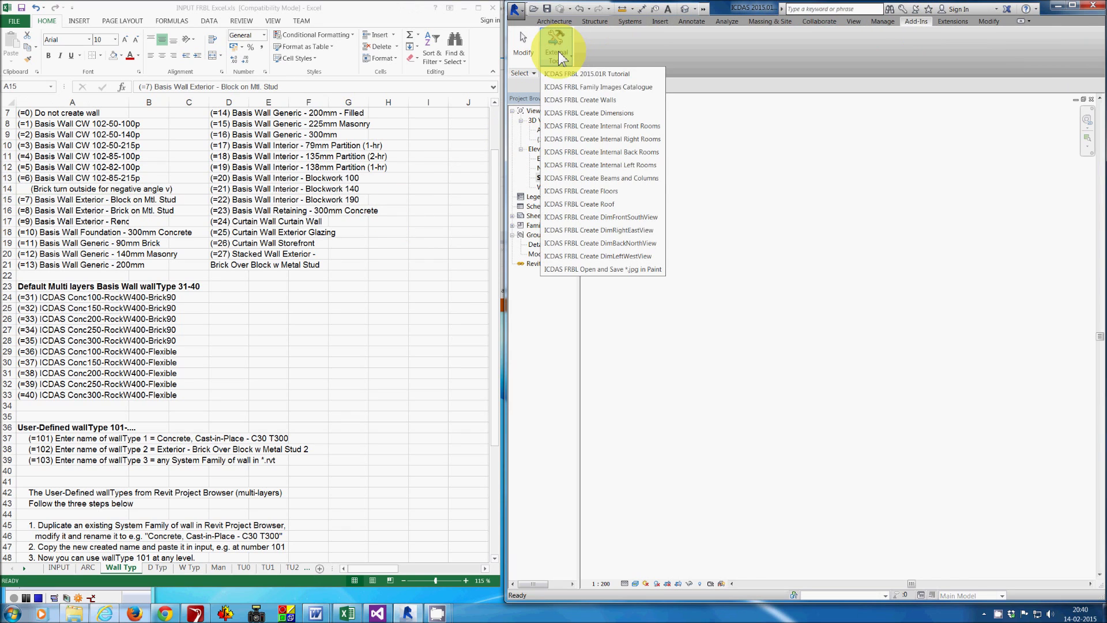
left_click(576, 87)
left_click(638, 118)
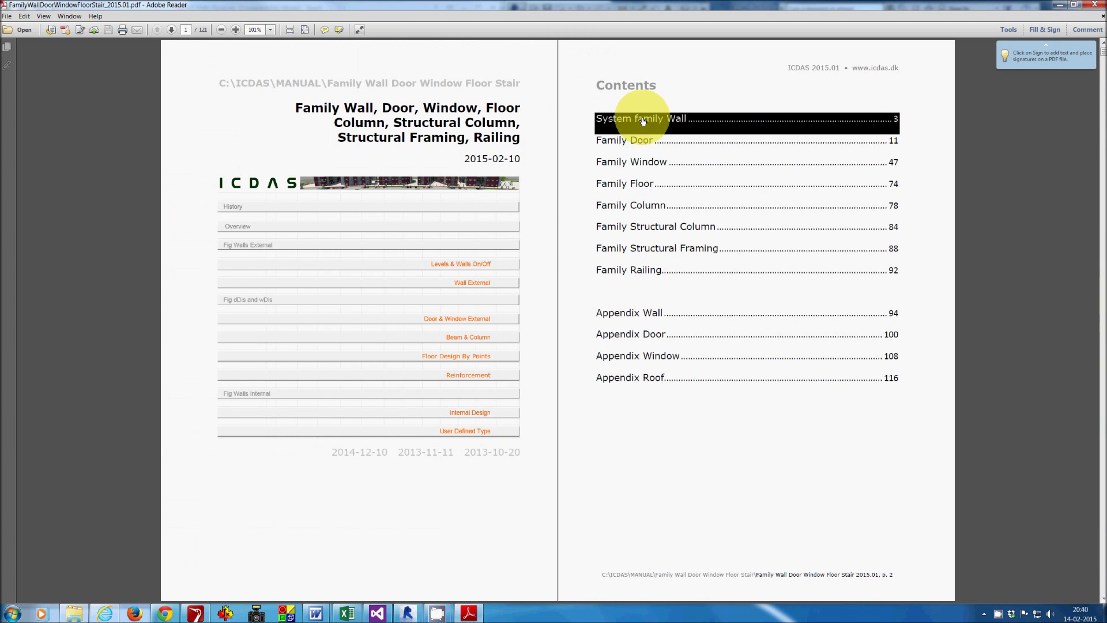
scroll(633, 168, "down", 2)
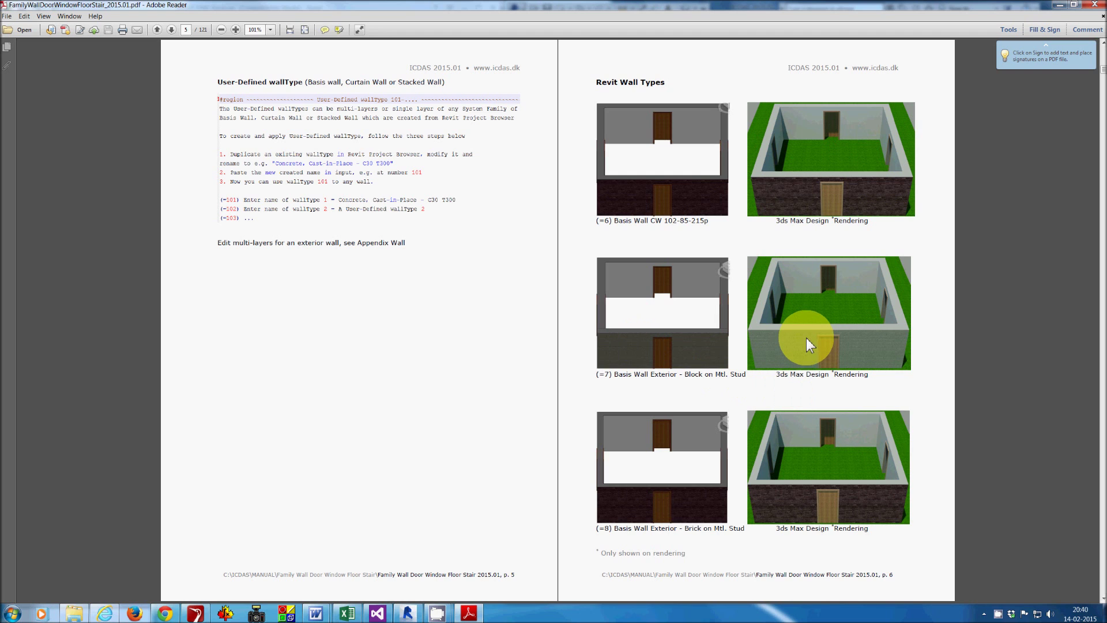
Close the Family Images Catalogue PDF and return to the INPUT sheet of the Excel workbook
left_click(1095, 4)
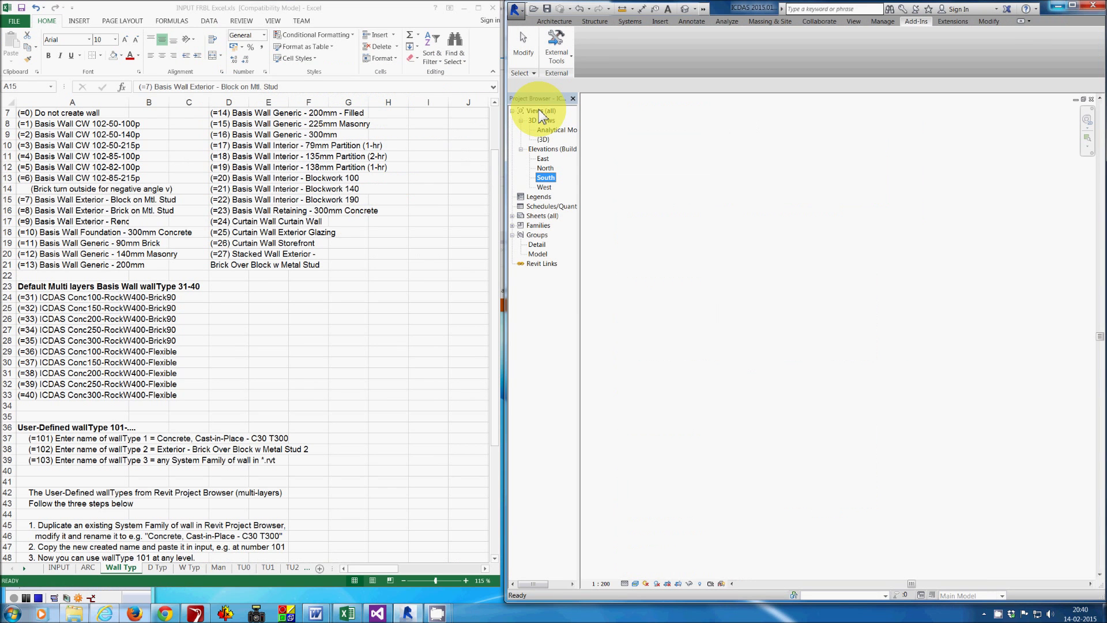
left_click(60, 568)
left_click(61, 569)
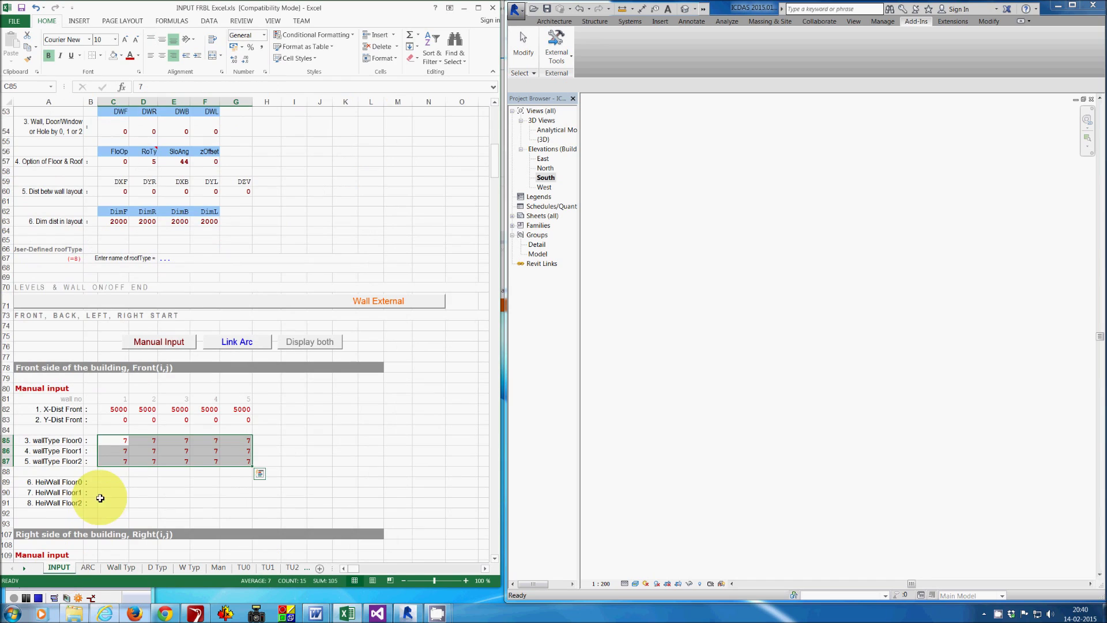
Enter 0 as the HeiWall value for front walls 1 to 5 on Floor0, Floor1 and Floor2
left_click(116, 486)
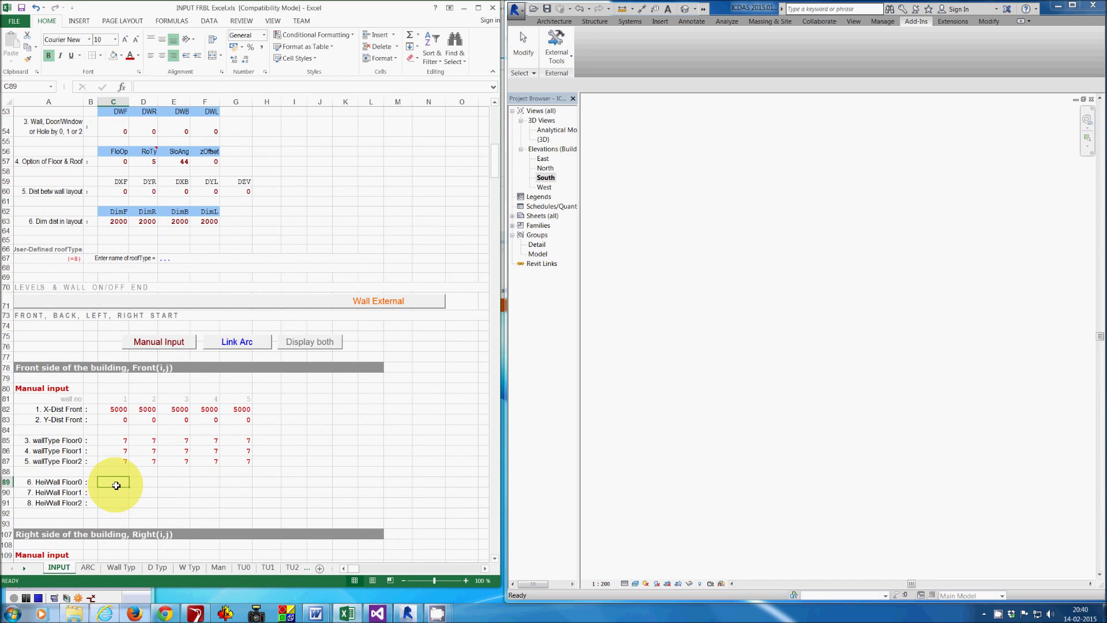
key("shift+Right")
key("shift+Right")
key("shift+Right")
key("shift+Right")
key("shift+Down")
key("shift+Down")
type("0")
key("ctrl+Return")
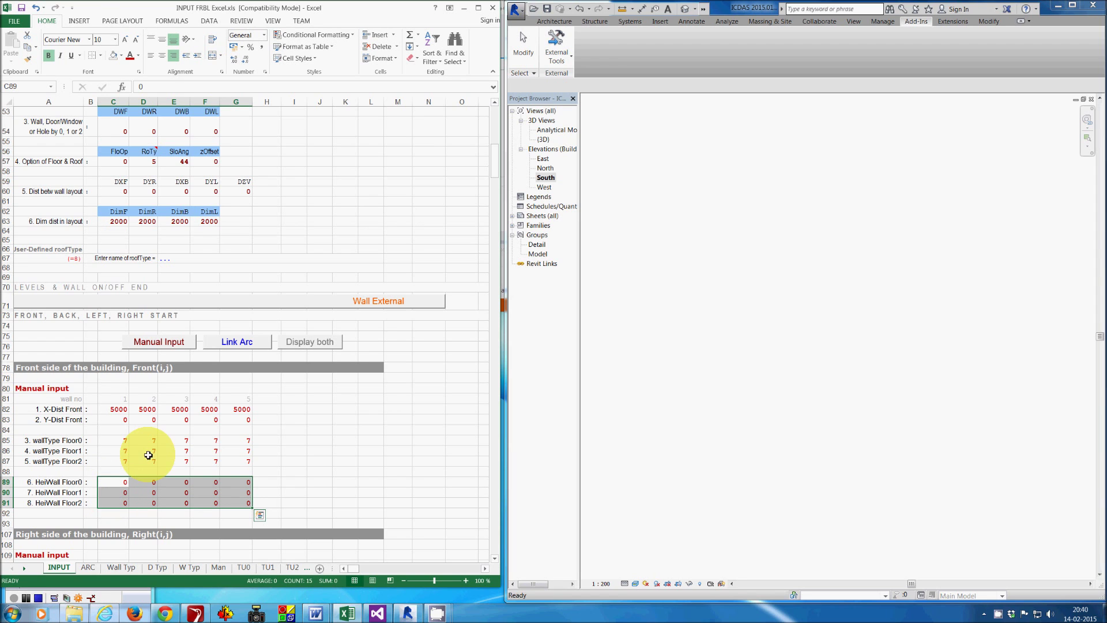
Check the level heights in the Levels, Floor Types table and save the workbook
scroll(156, 444, "up", 5)
scroll(158, 442, "up", 3)
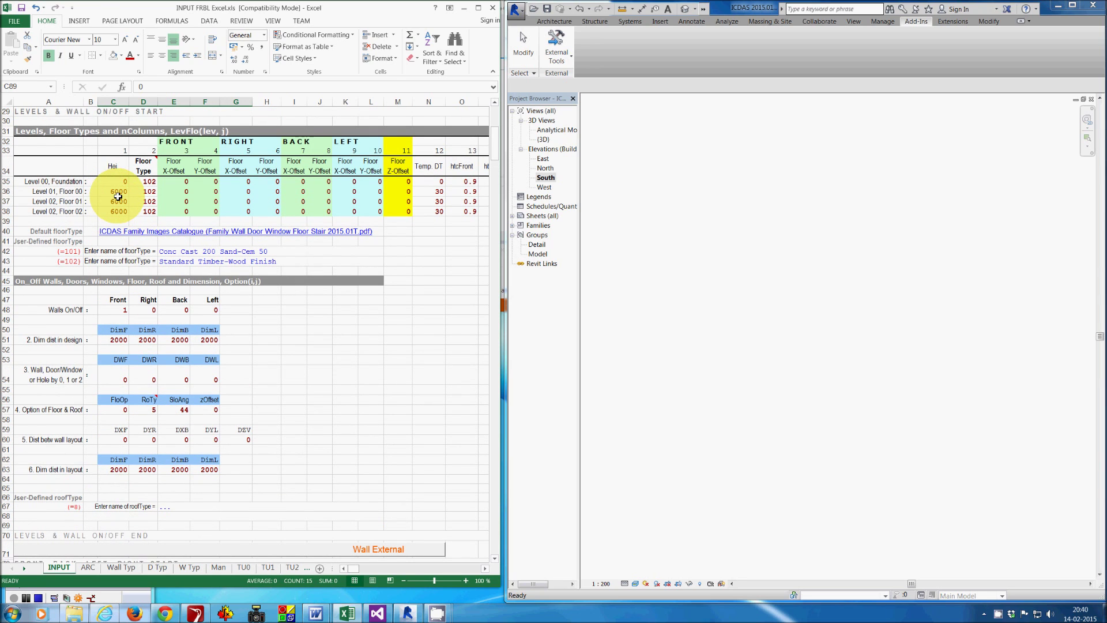
left_click(22, 8)
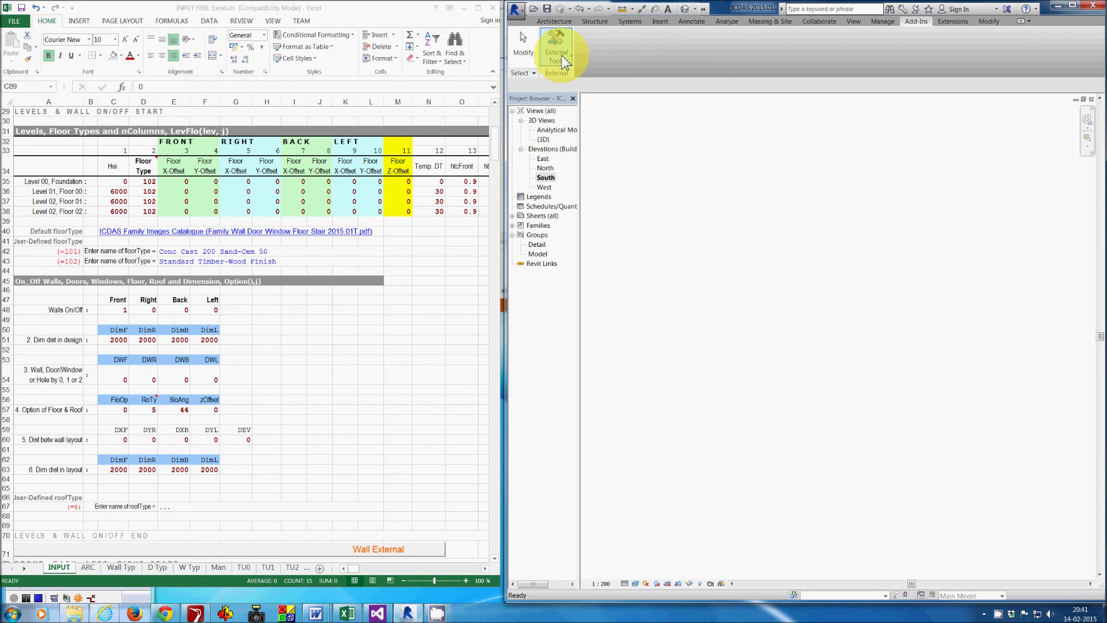
Create the front walls in Revit with ICDAS FRBL Create Walls, reading and closing each message
left_click(561, 55)
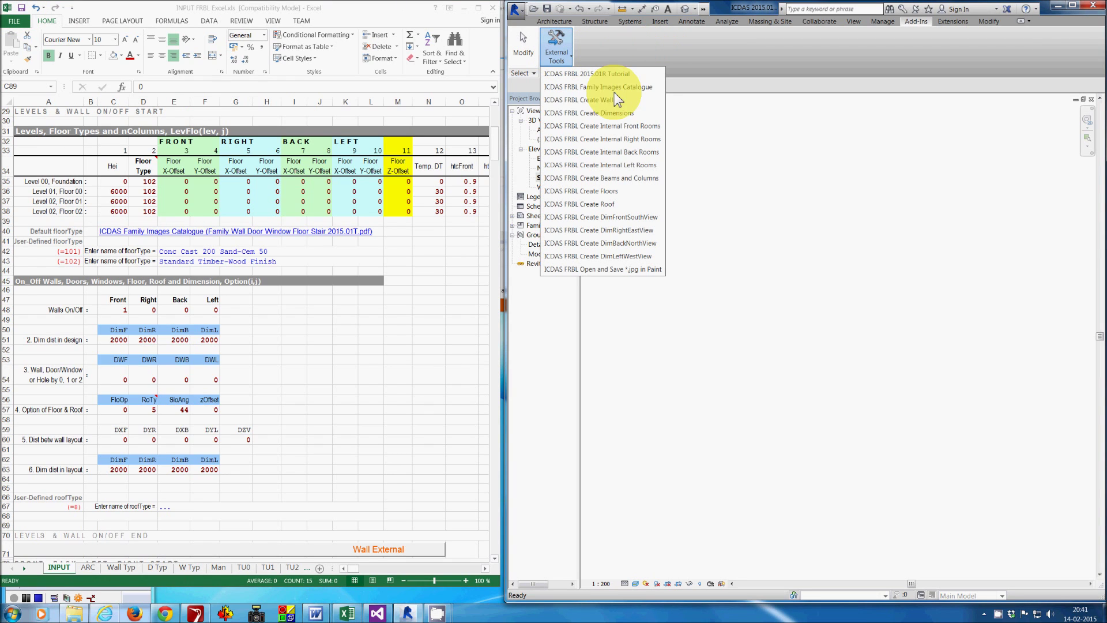
left_click(646, 101)
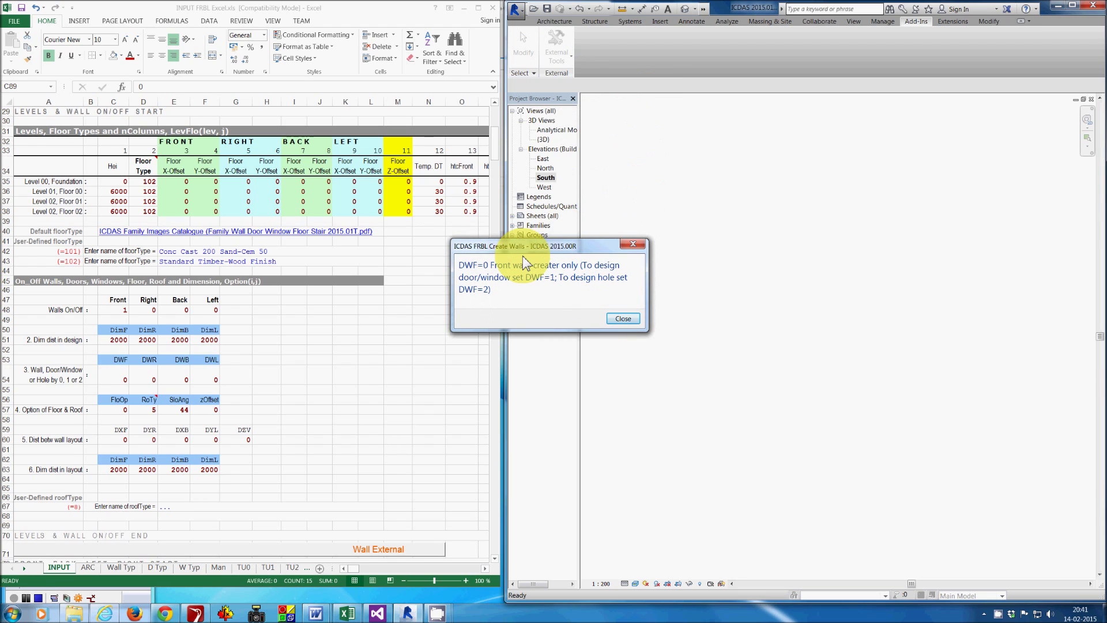
left_click_drag(538, 247, 698, 236)
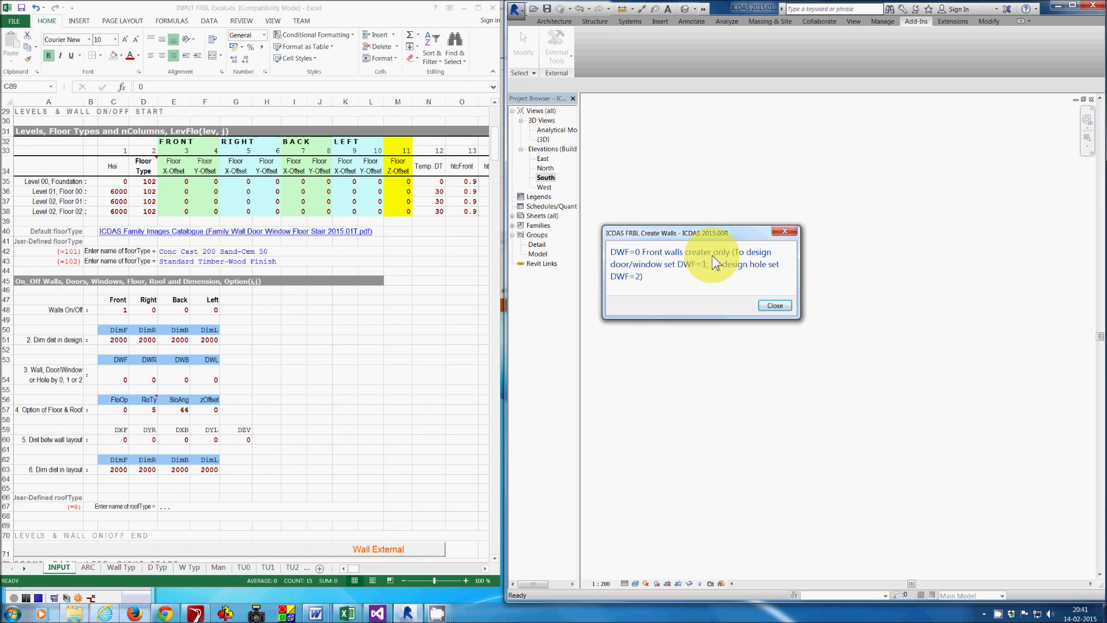
left_click(775, 305)
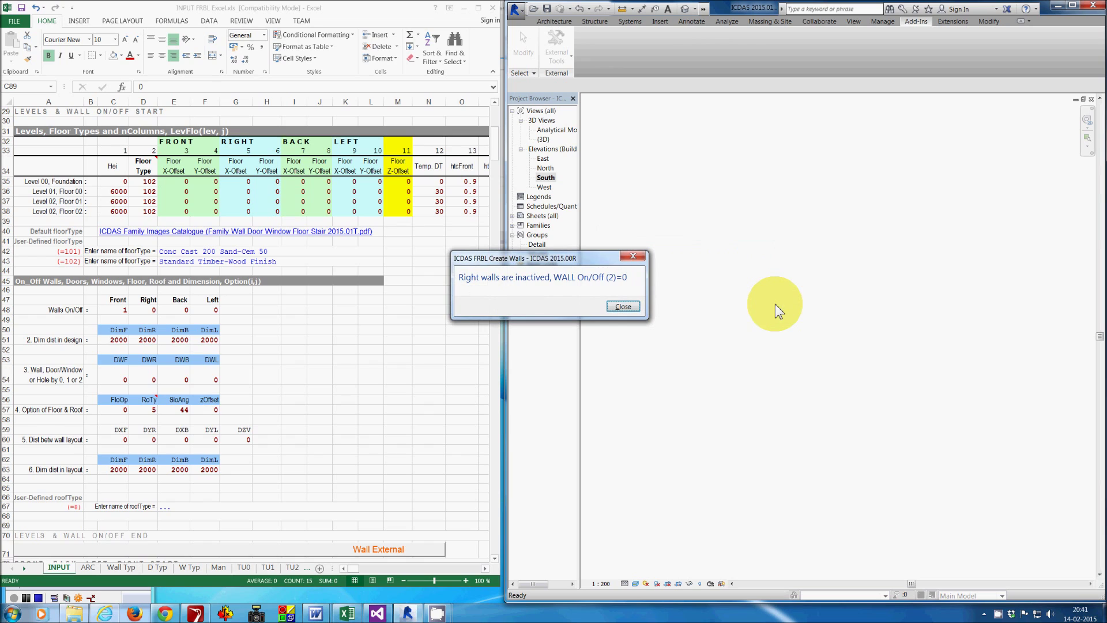
left_click_drag(583, 262, 742, 278)
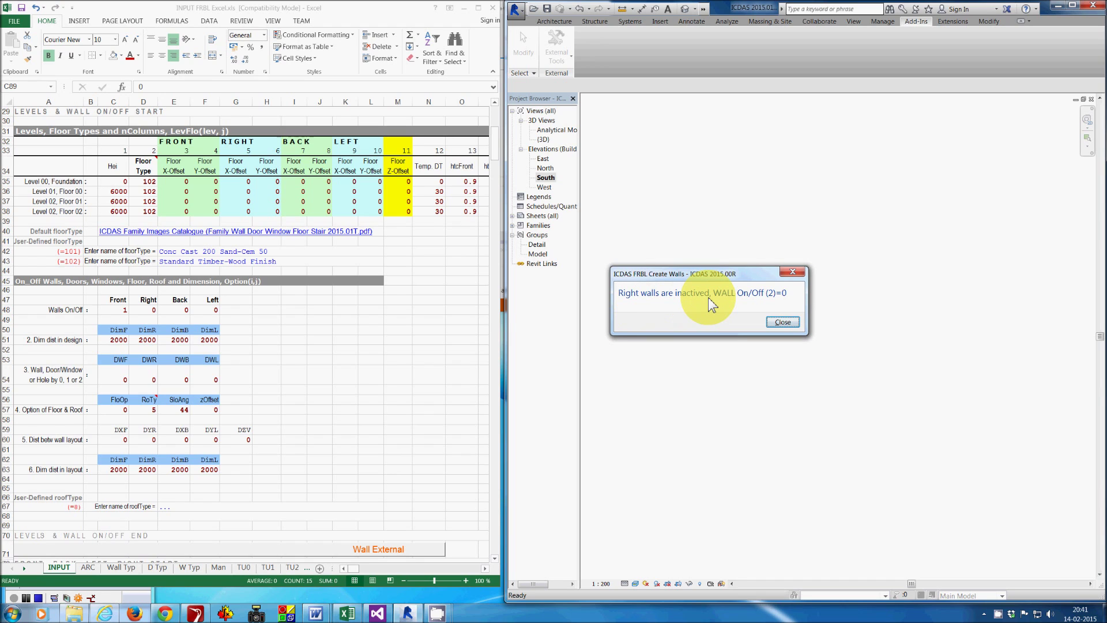
key("Return")
key("Return")
key("Return")
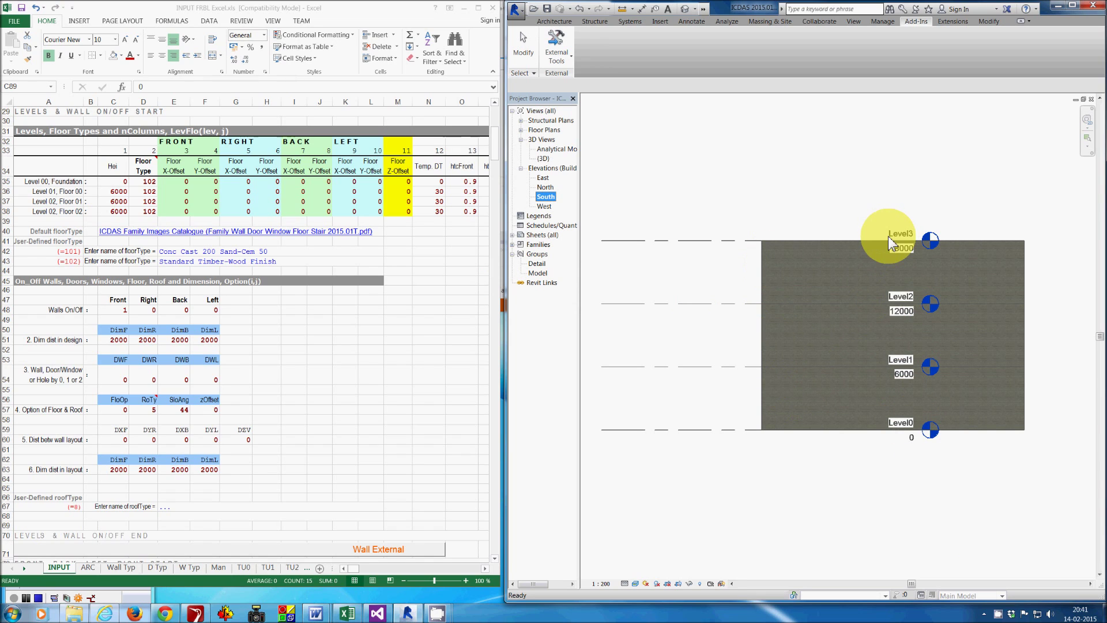
Open the {3D} view in Revit and close the Project Browser
double_click(544, 160)
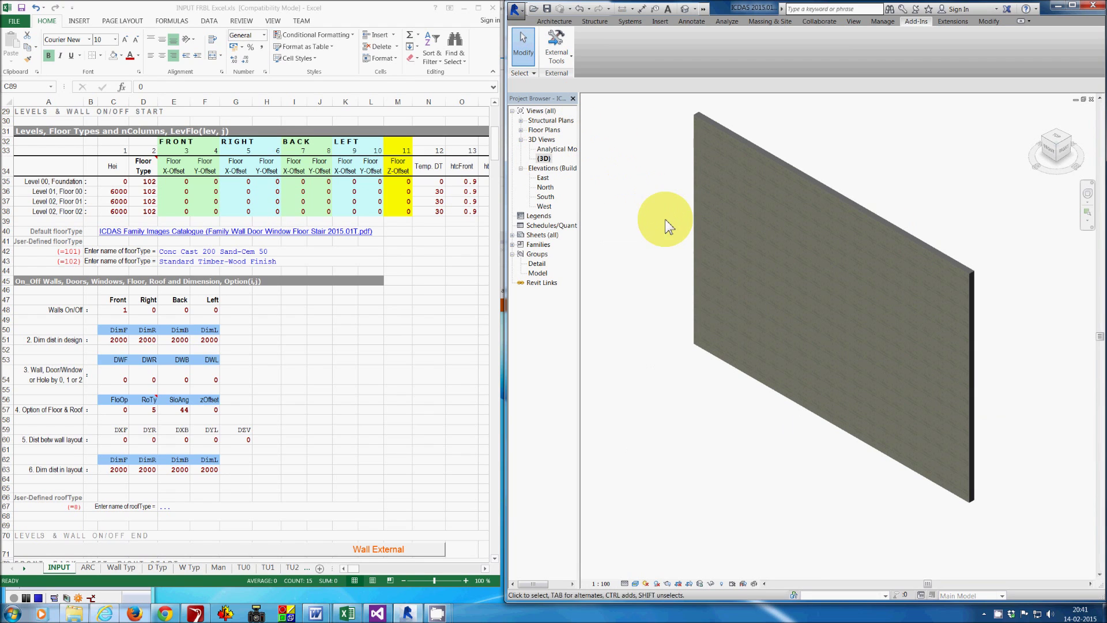
left_click(573, 98)
Dimension the front walls with ICDAS FRBL Create Dimensions
left_click(558, 56)
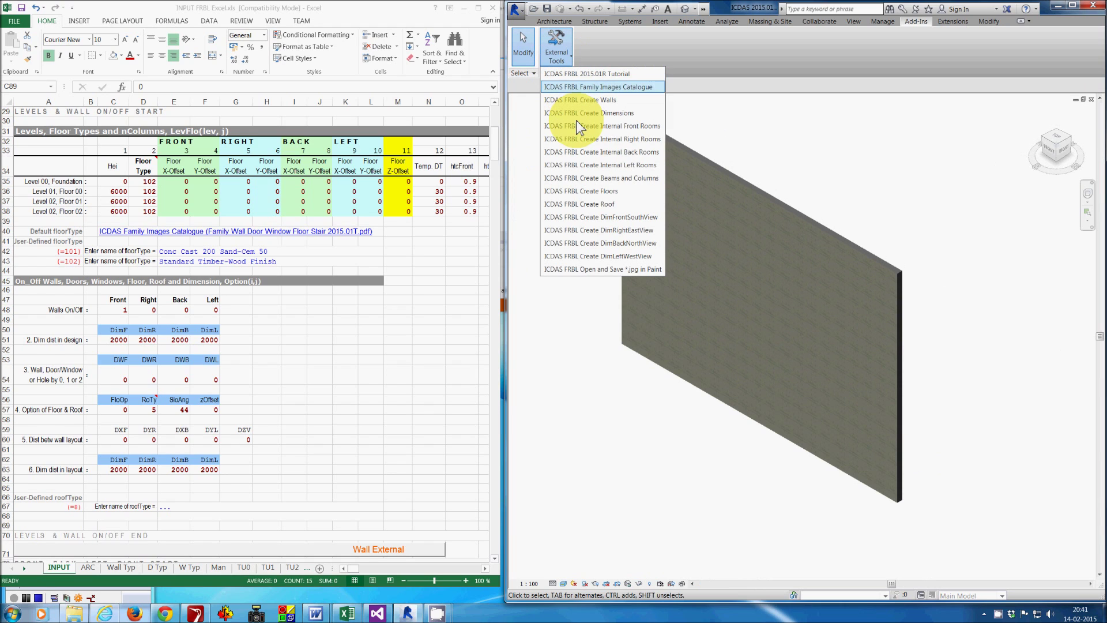
left_click(632, 115)
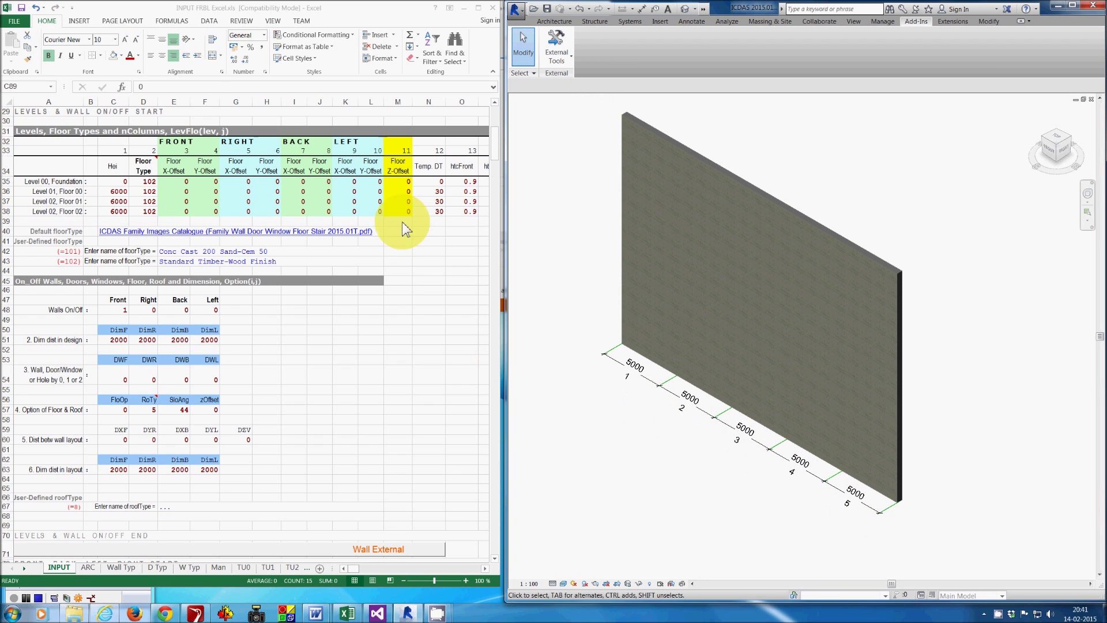
Collapse the Levels & Walls On/Off section in Excel and set front wall 1 to wall type 26 on Floor0 to Floor2
left_click(435, 252)
scroll(436, 253, "up", 3)
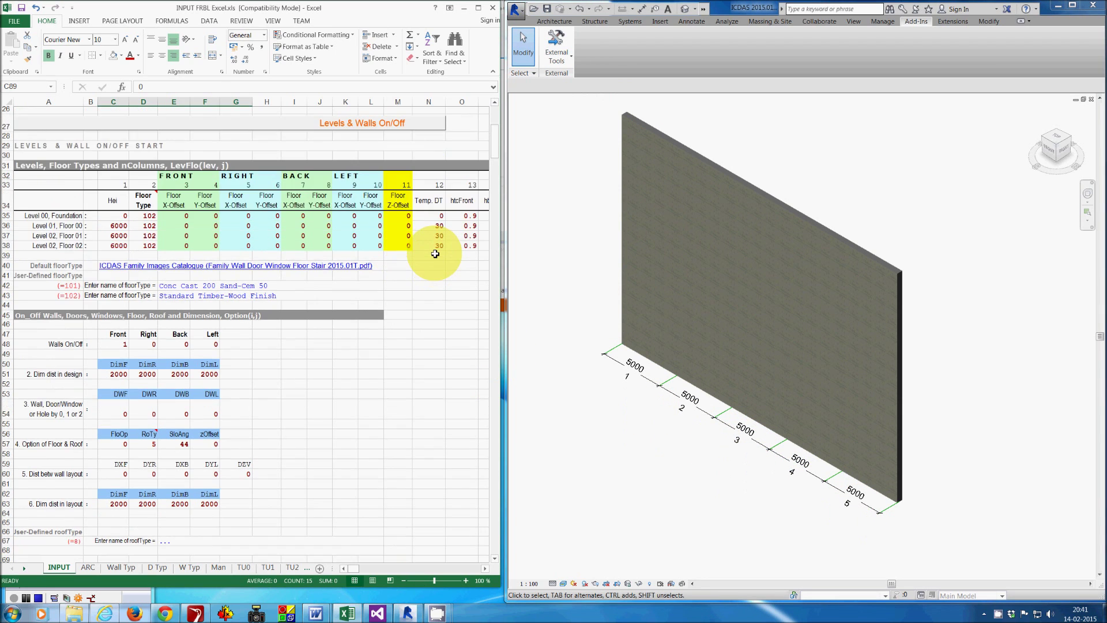
left_click(381, 182)
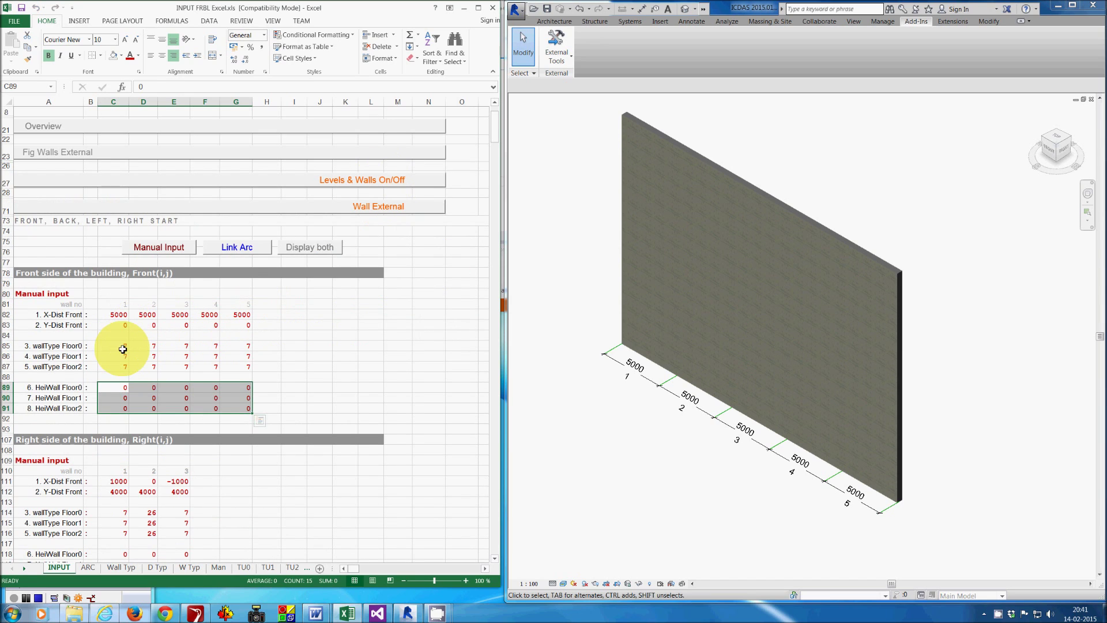
left_click_drag(117, 348, 112, 371)
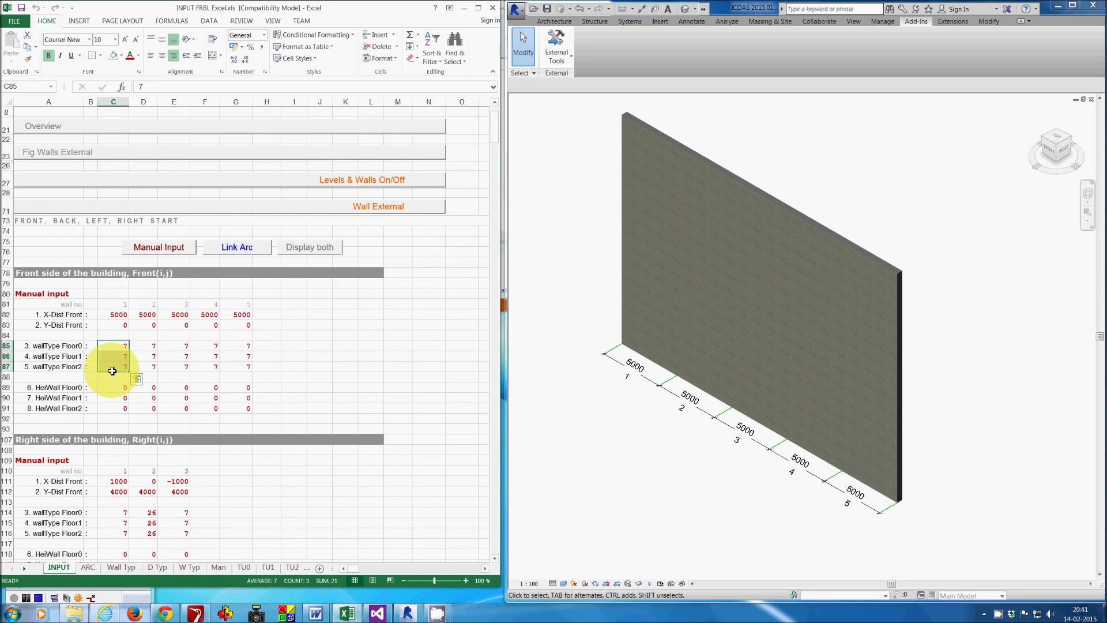
type("26")
Set the wall type of front wall 3 to 26 on Floor0, Floor1 and Floor2
key("Right")
key("Right")
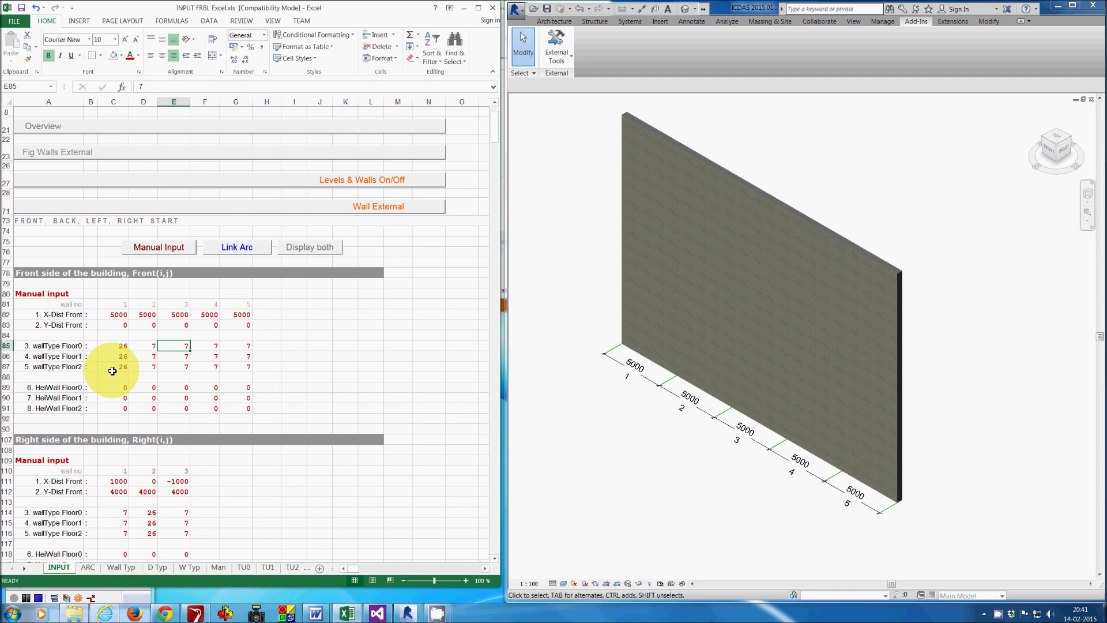
key("shift+Down")
key("shift+Down")
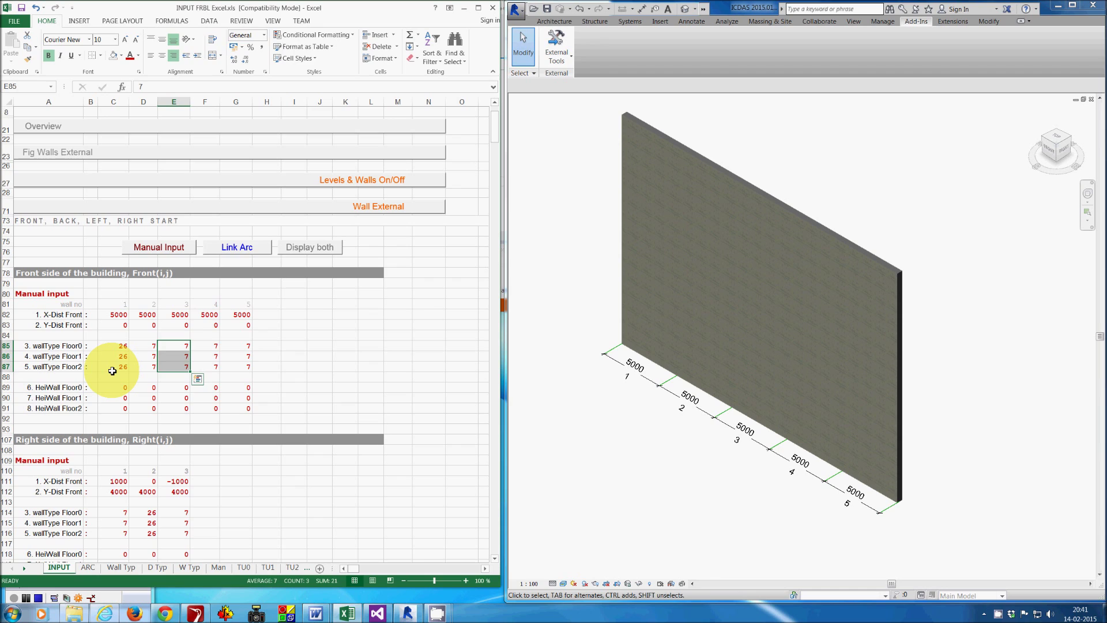
type("2")
key("ctrl+Return")
Set the wall type of front wall 5 to 26 on Floor0, Floor1 and Floor2
key("Right")
key("Right")
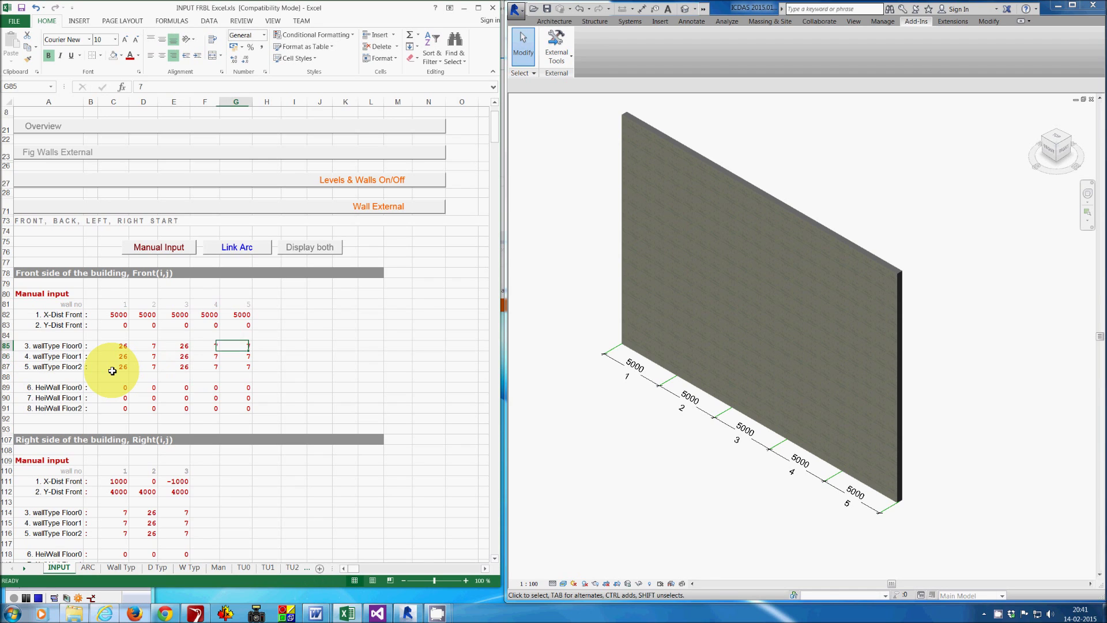
key("shift+Down")
key("shift+Down")
type("26")
key("ctrl+Return")
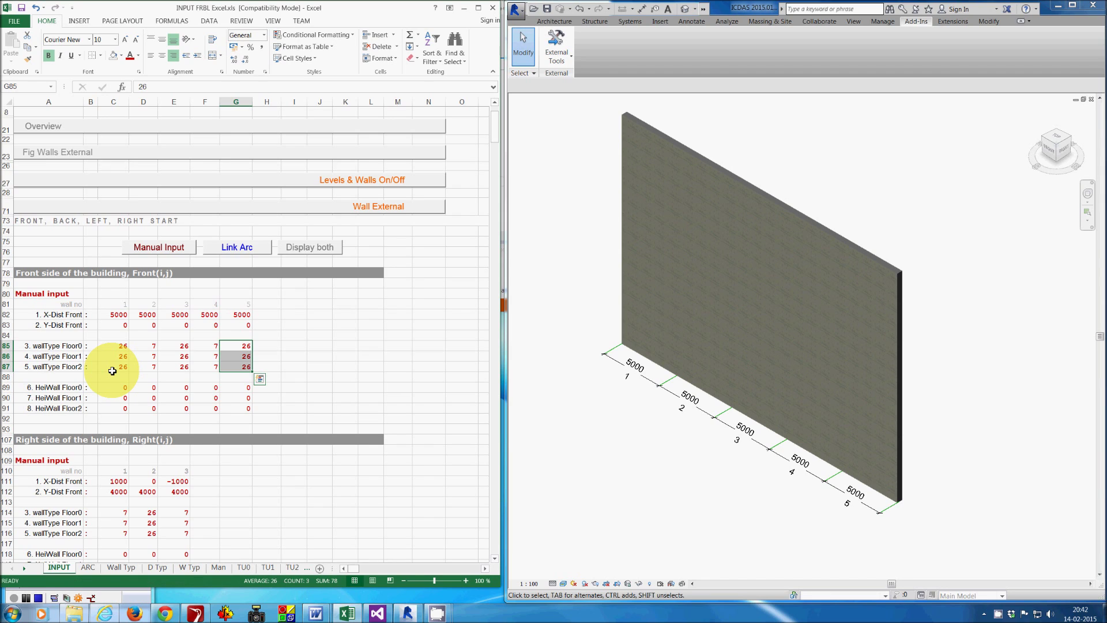
Undo the dimensions and the front walls created in Revit
left_click(567, 160)
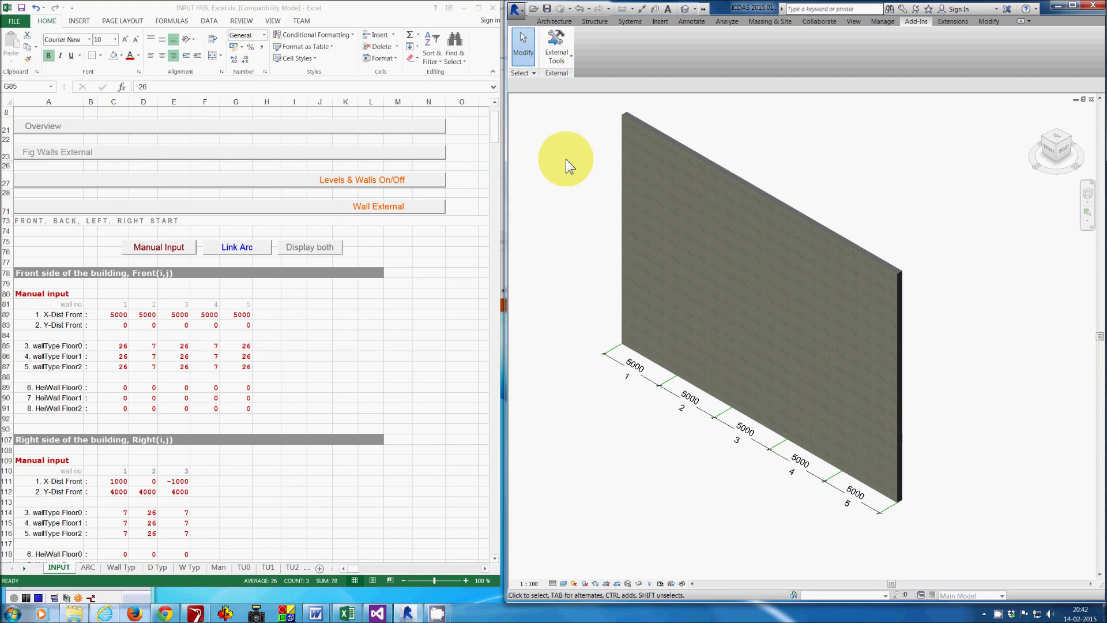
key("ctrl+z")
key("ctrl+z")
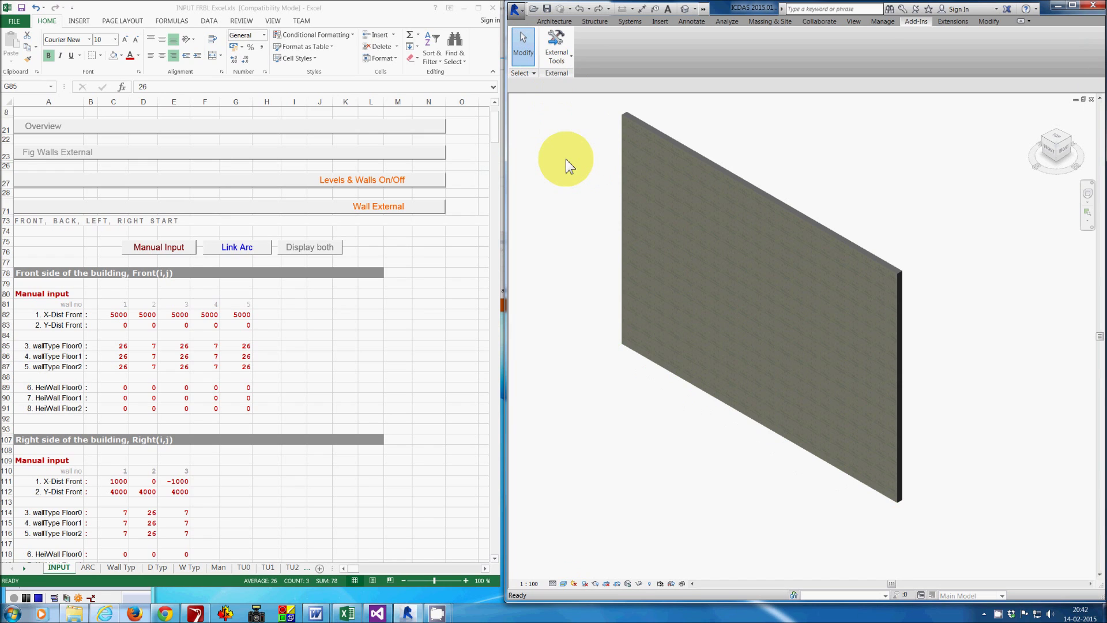
Generate the front walls from the changed input with ICDAS FRBL Create Walls and dimension them with ICDAS FRBL Create Dimensions
left_click(556, 55)
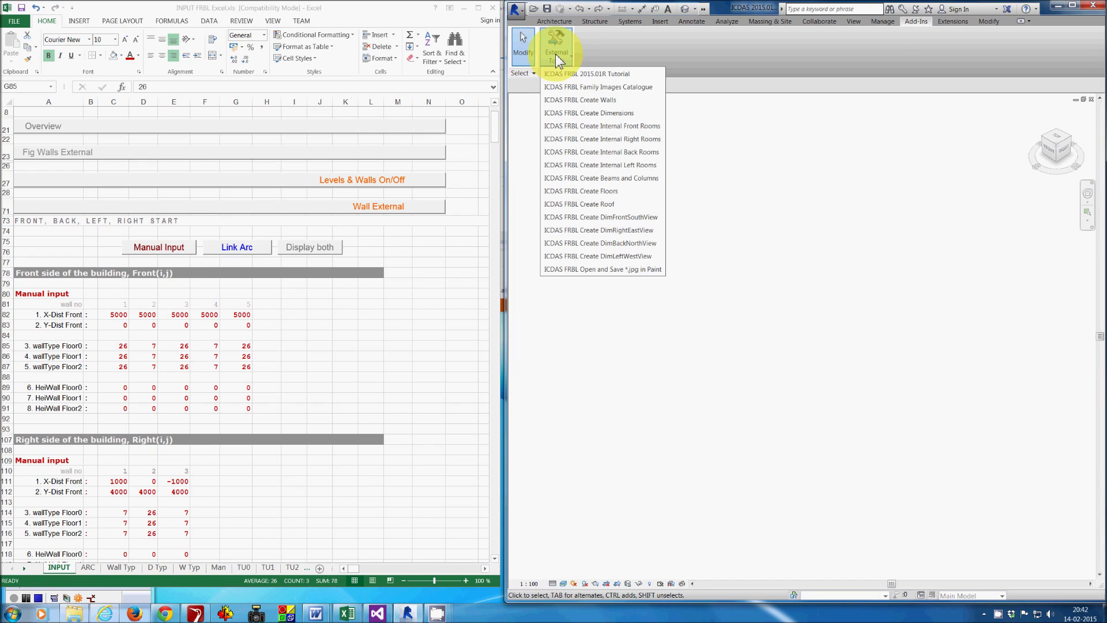
left_click(650, 100)
key("Return")
key("Return")
key("Return")
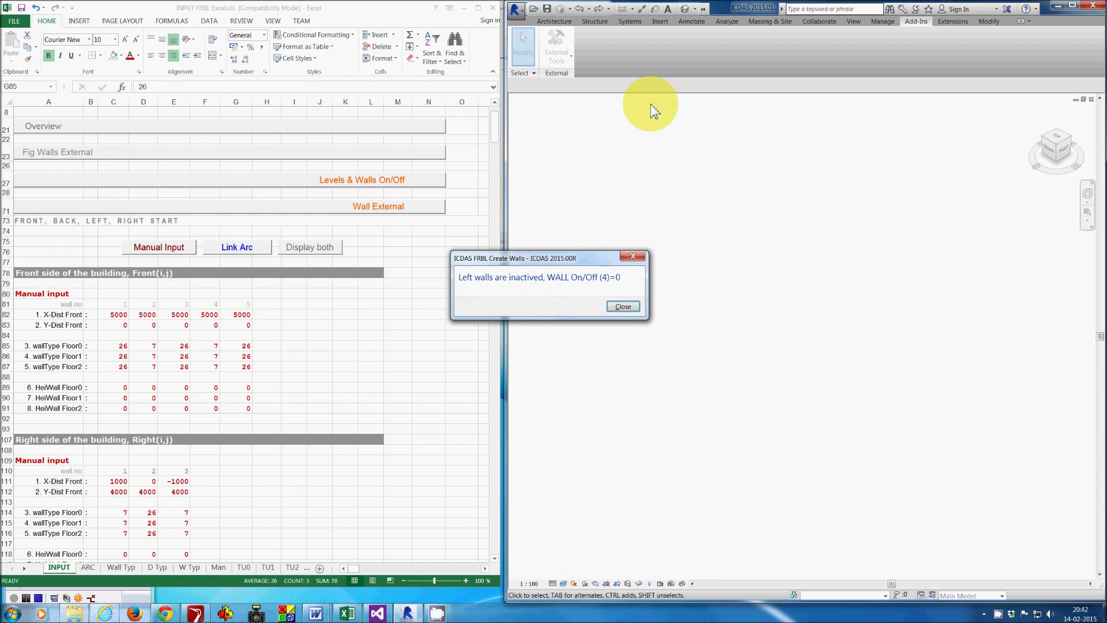
key("Return")
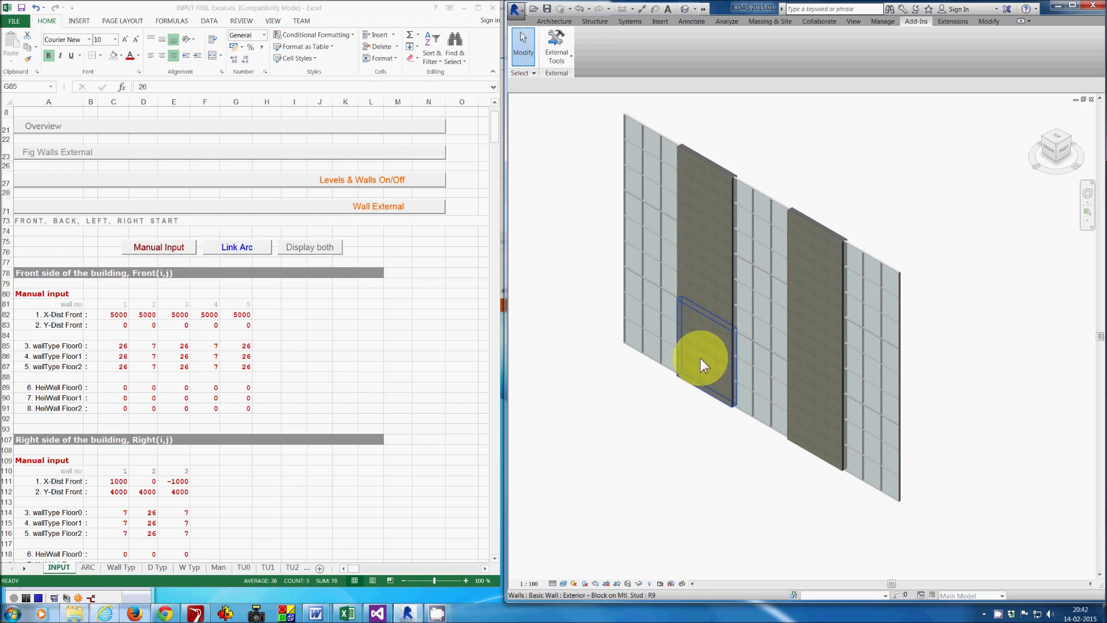
left_click(553, 53)
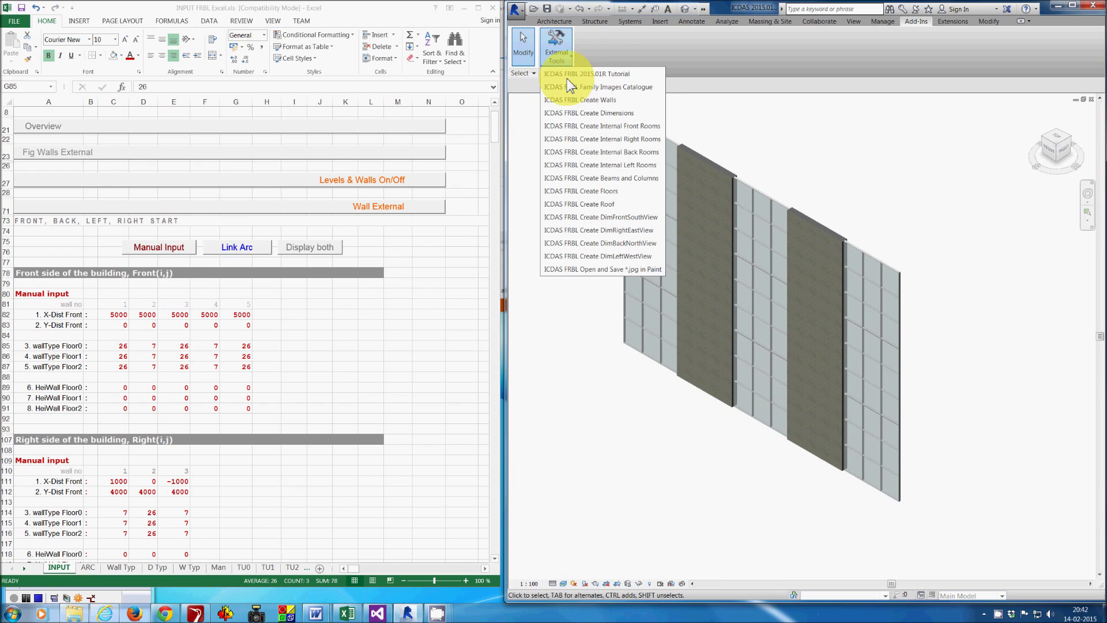
left_click(583, 113)
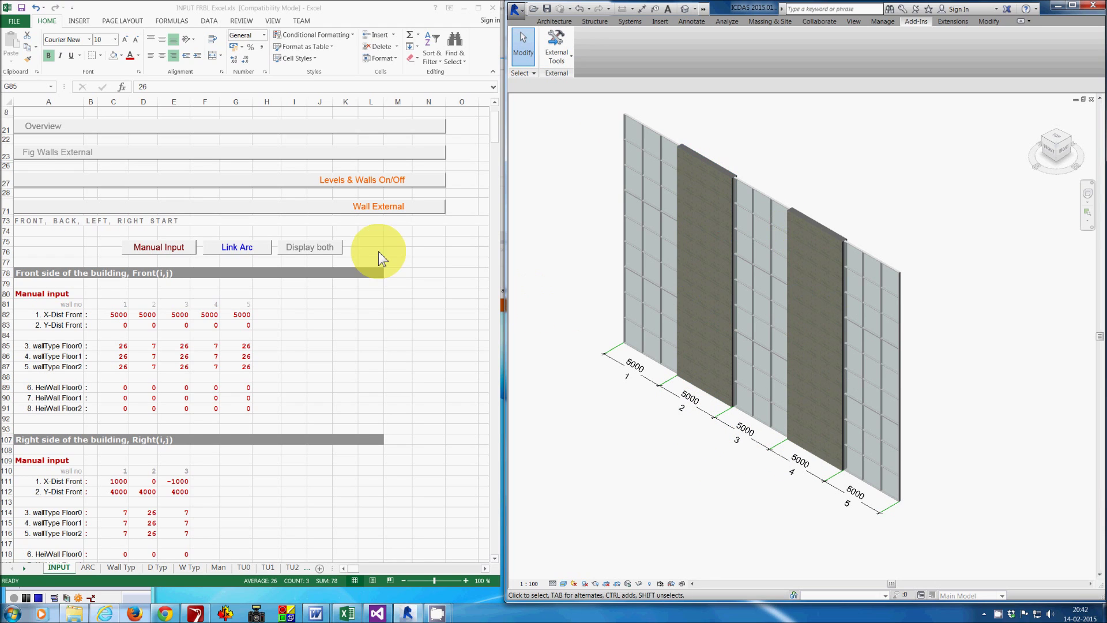
Collapse the Wall External section of the Excel input and expand the Door & Window External section
left_click(338, 213)
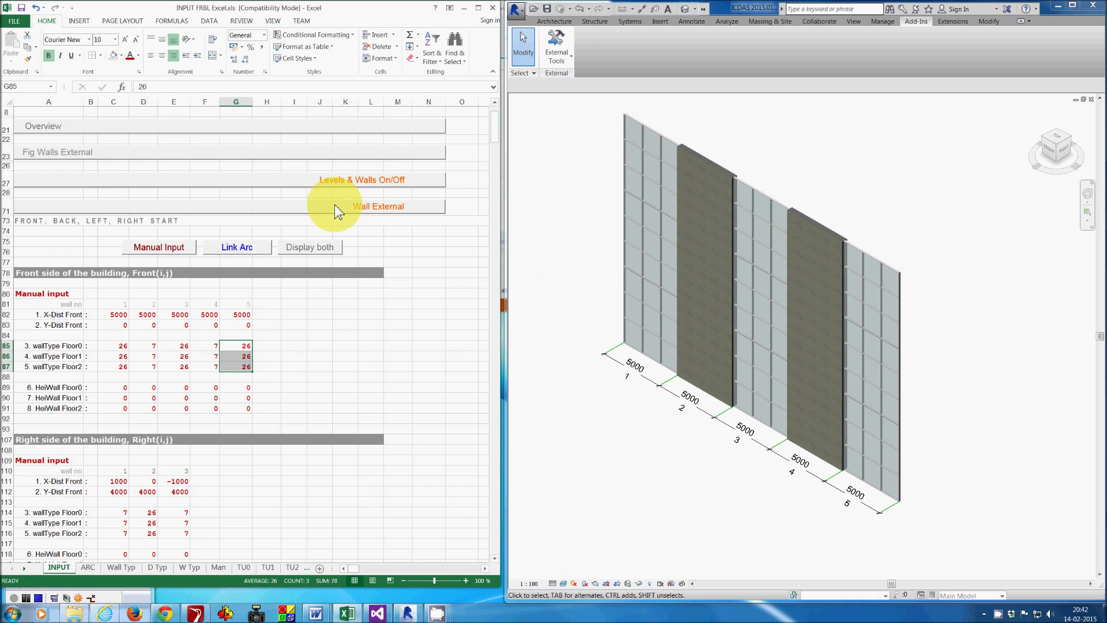
left_click(338, 212)
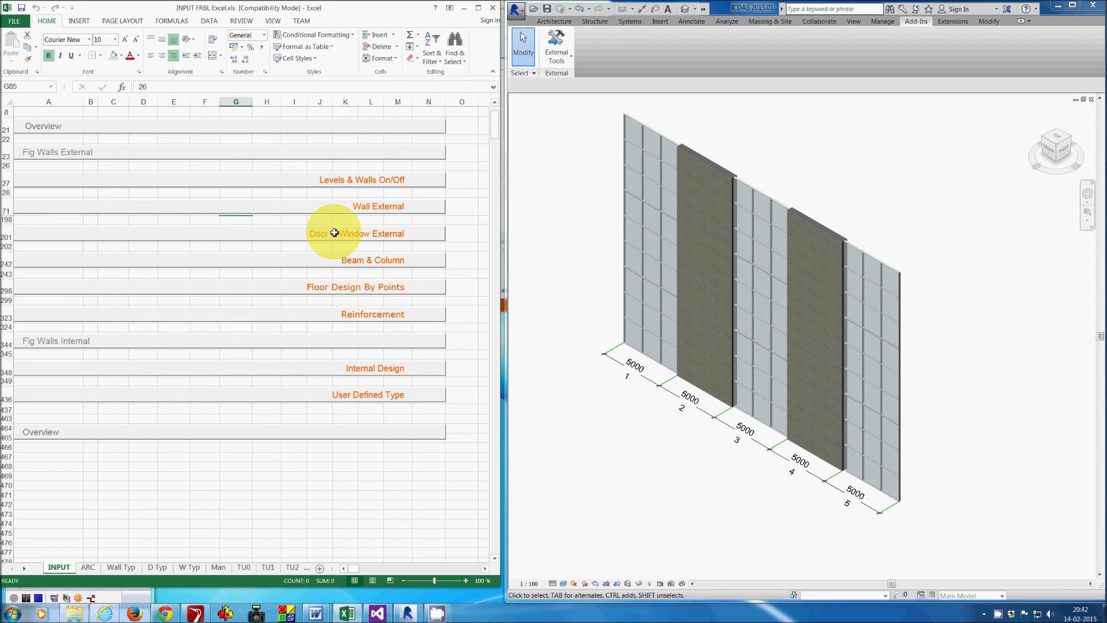
left_click(334, 233)
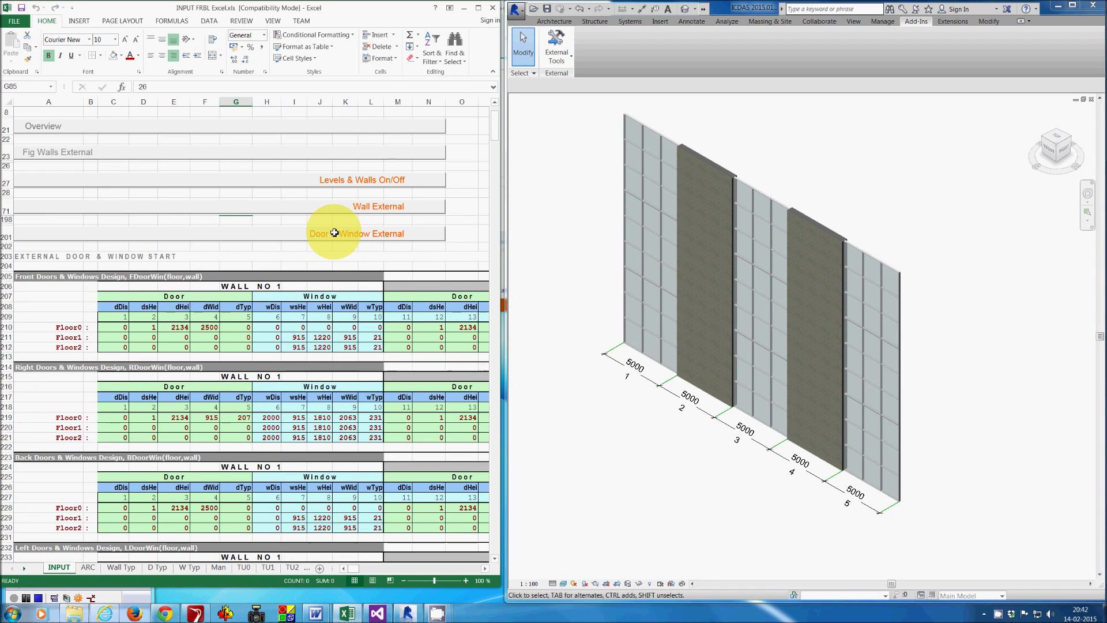
Widen the Excel window over the Revit view to expose the Wall No 2 door and window columns
left_click(583, 255)
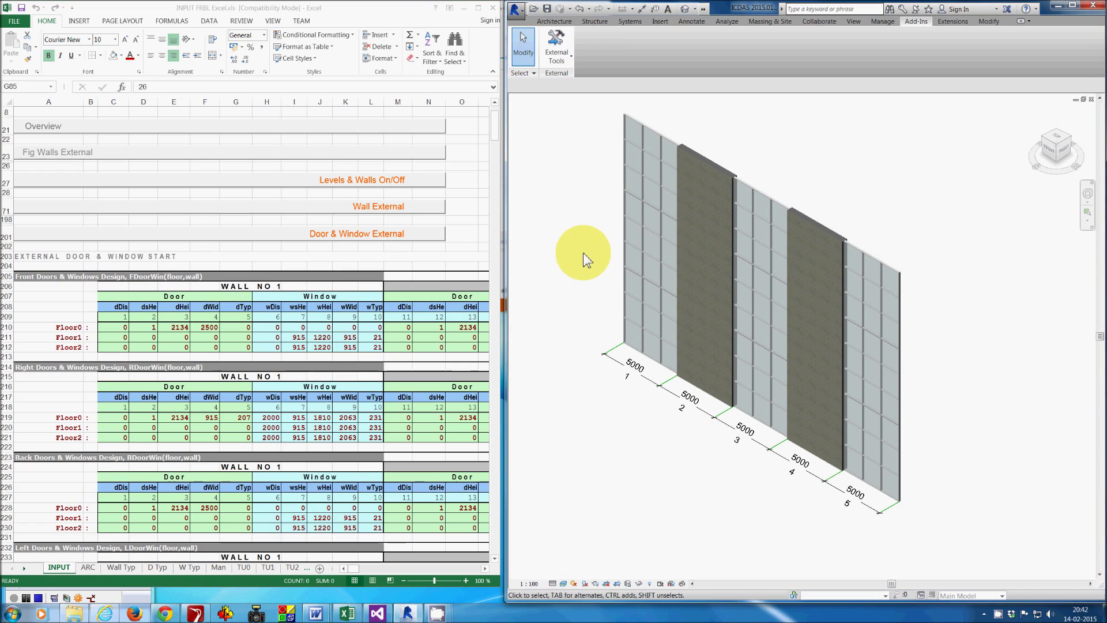
middle_click_drag(697, 301, 827, 328)
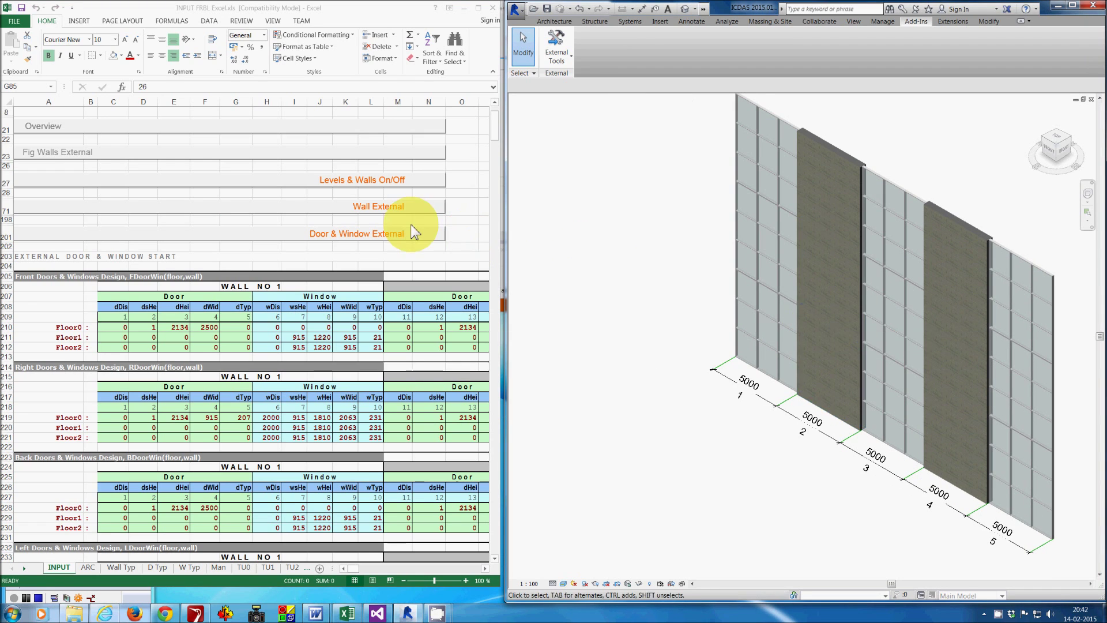
left_click_drag(503, 254, 508, 256)
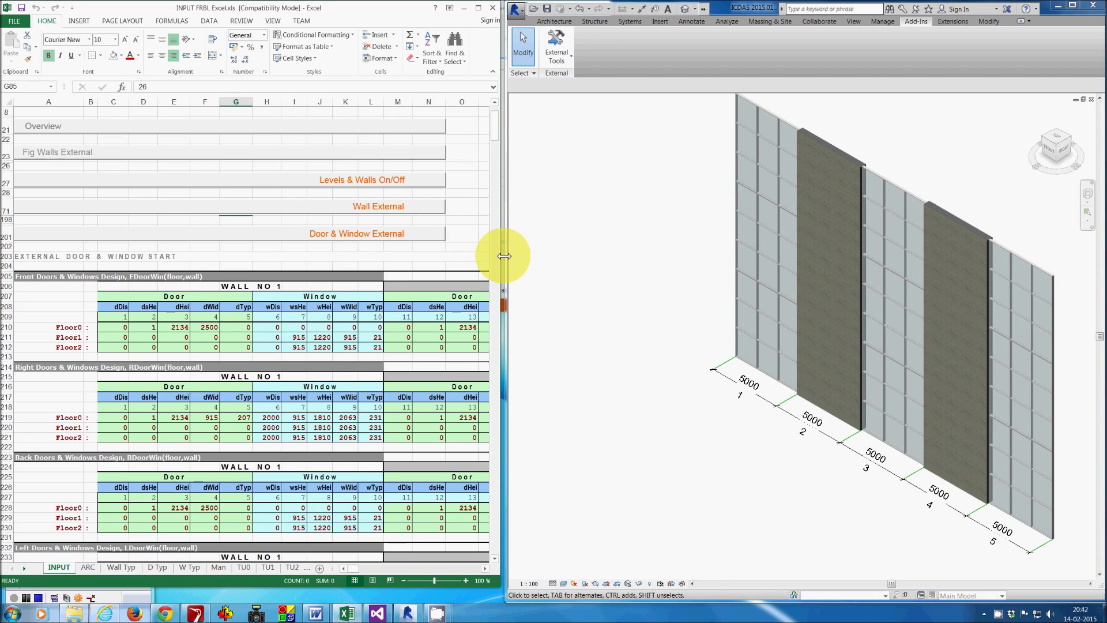
left_click(474, 248)
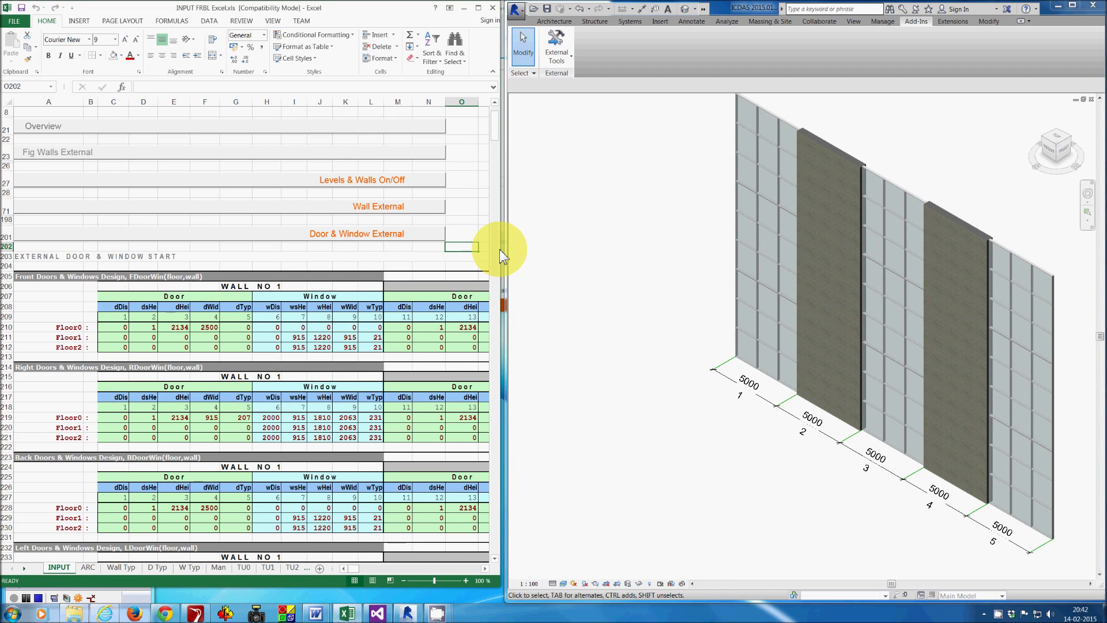
left_click_drag(502, 248, 773, 292)
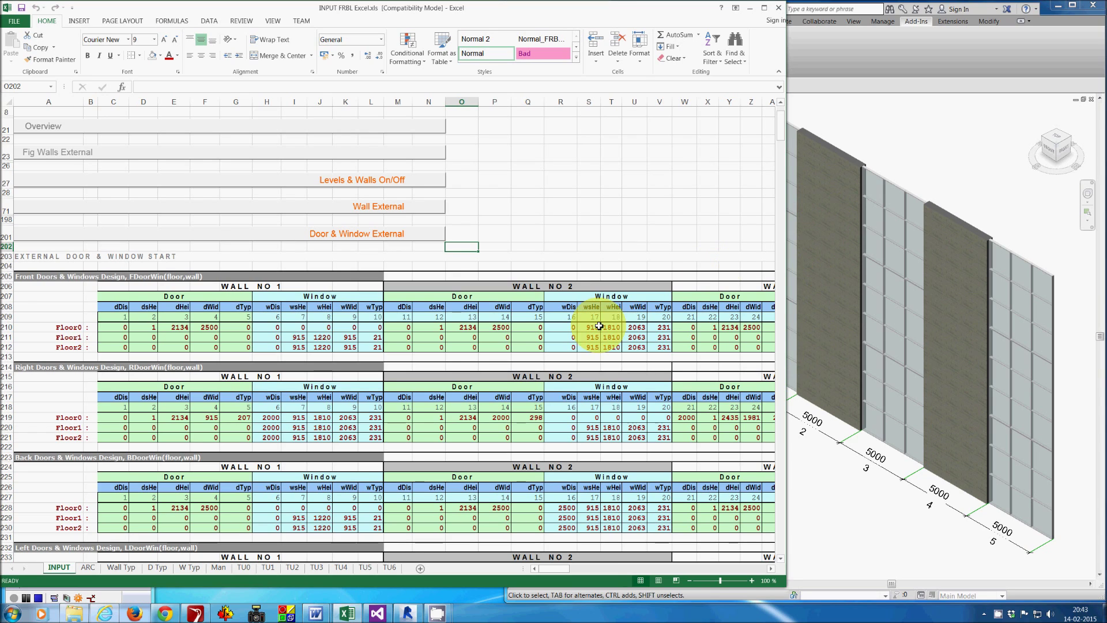
Set the window distance wDis of front wall 2 to 2500 on Floor0, Floor1 and Floor2
left_click(568, 328)
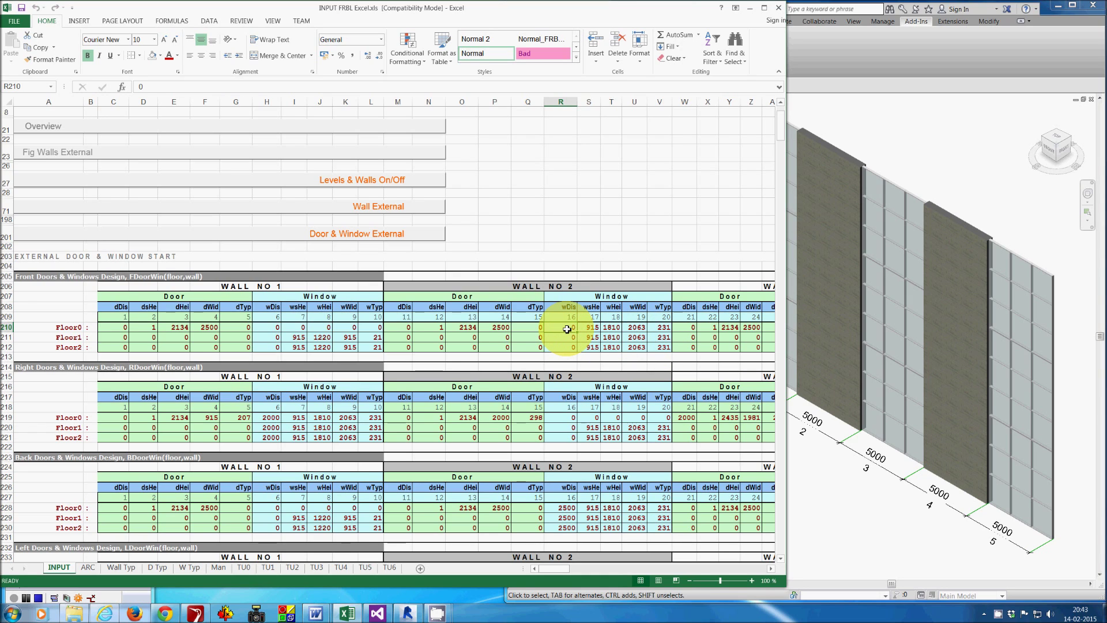
key("shift+Down")
key("shift+Down")
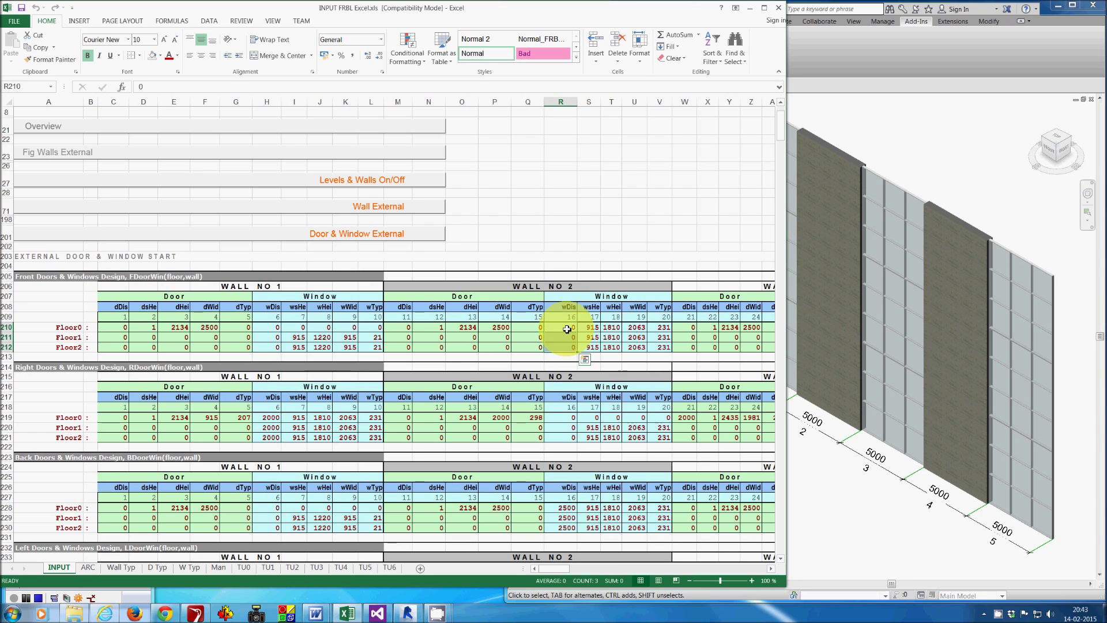
type("25")
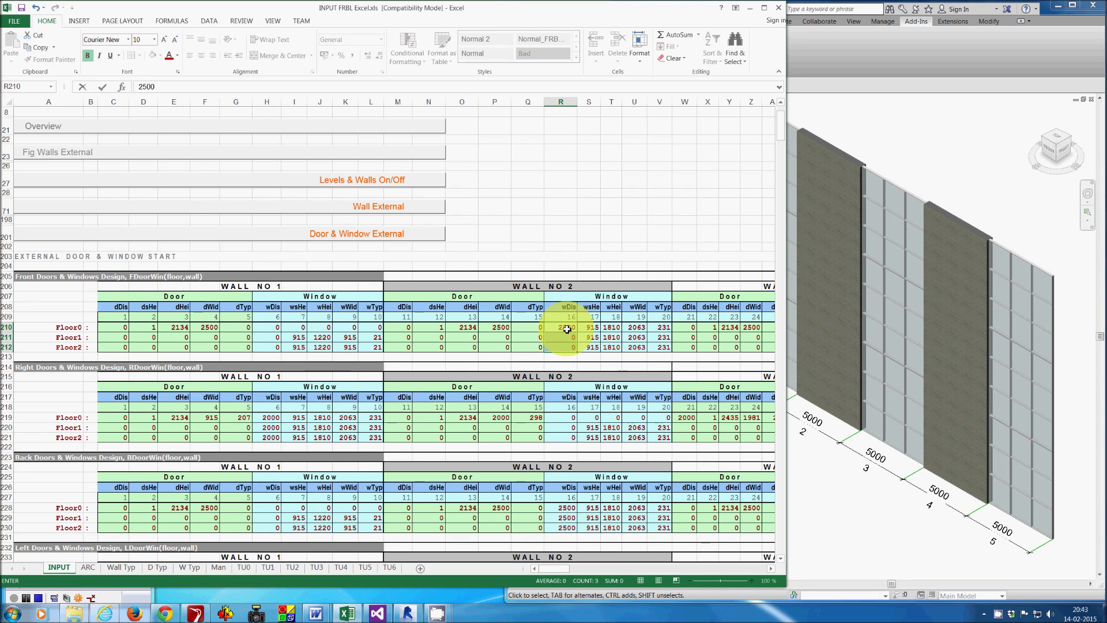
type("00")
key("ctrl+Return")
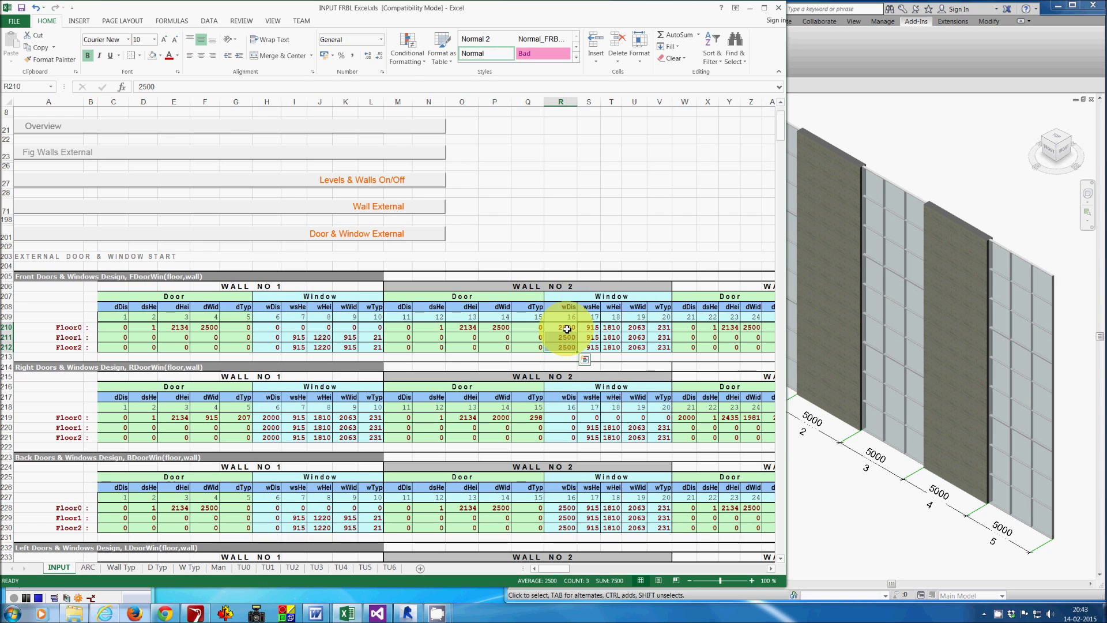
For front wall 4, set the door distance dDis to 2500 on Floor0 and the window distance wDis to 2500 on Floor1 and Floor2
left_click_drag(771, 569, 770, 570)
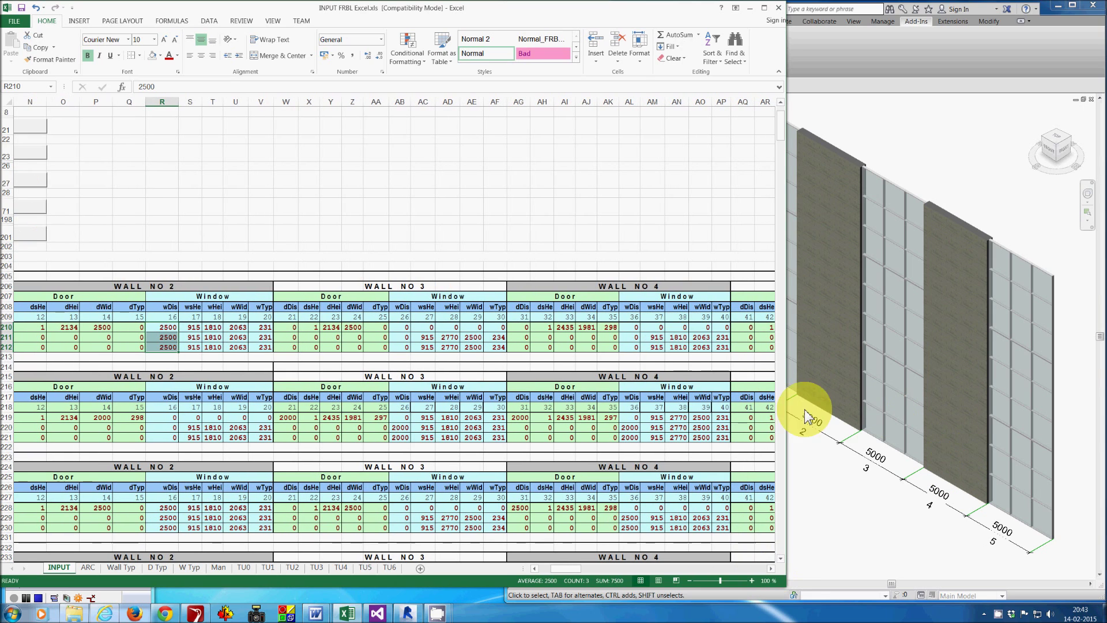
left_click(523, 327)
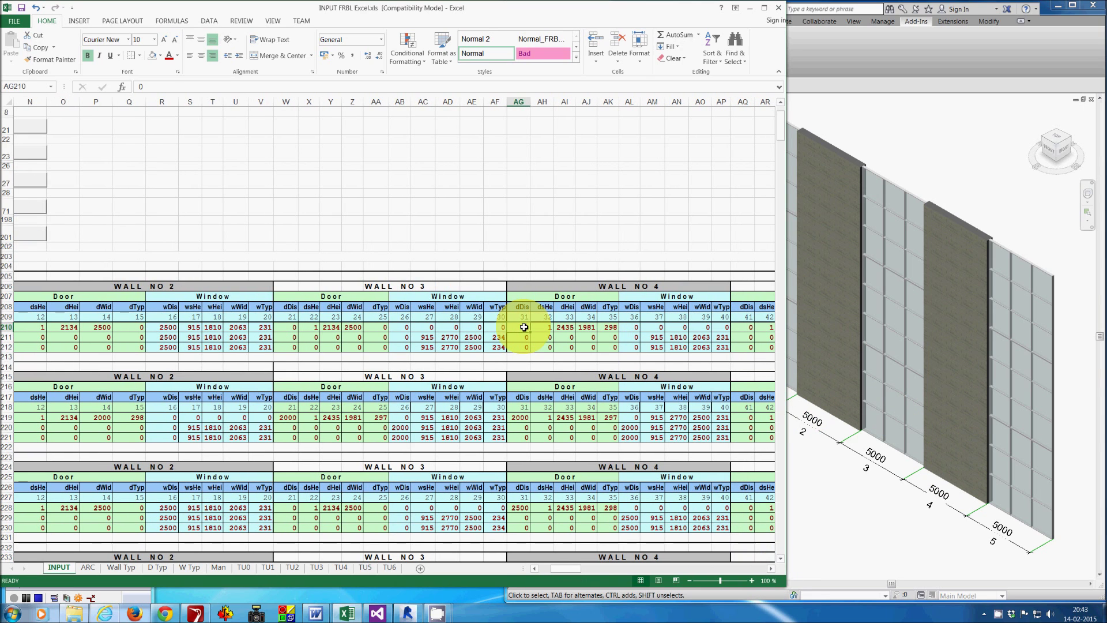
type("2500")
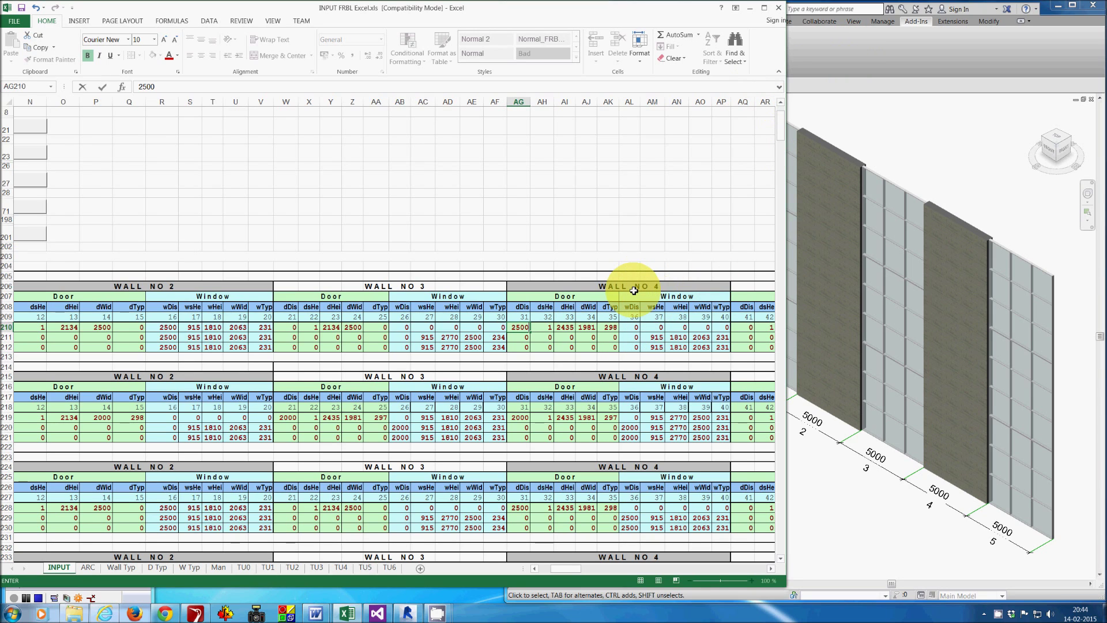
left_click(634, 338)
left_click_drag(634, 338, 634, 348)
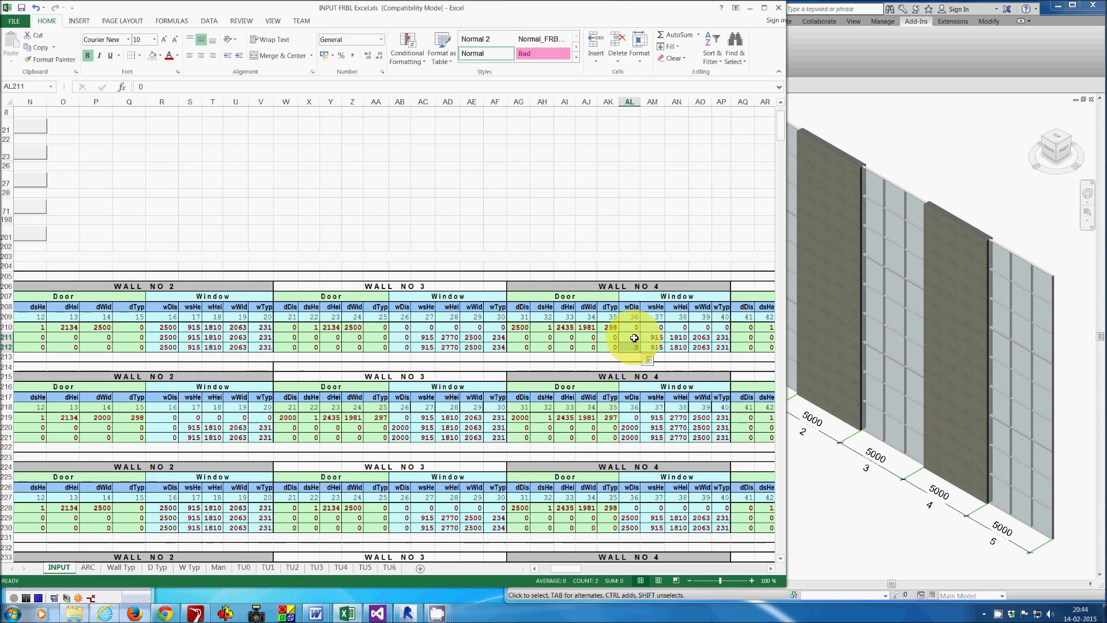
type("2500")
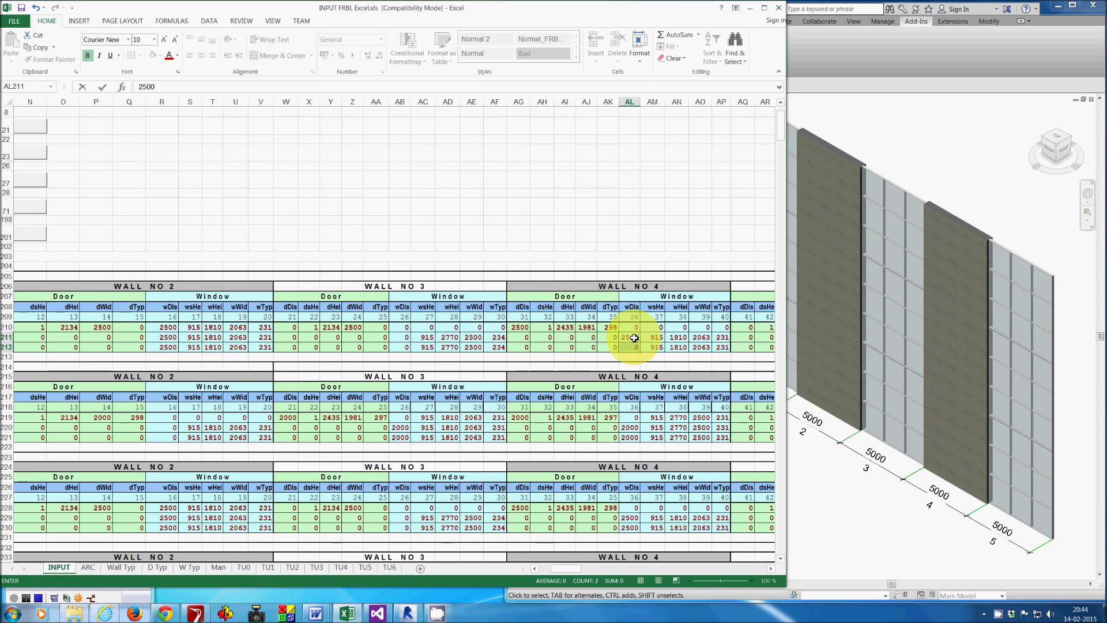
key("ctrl+Return")
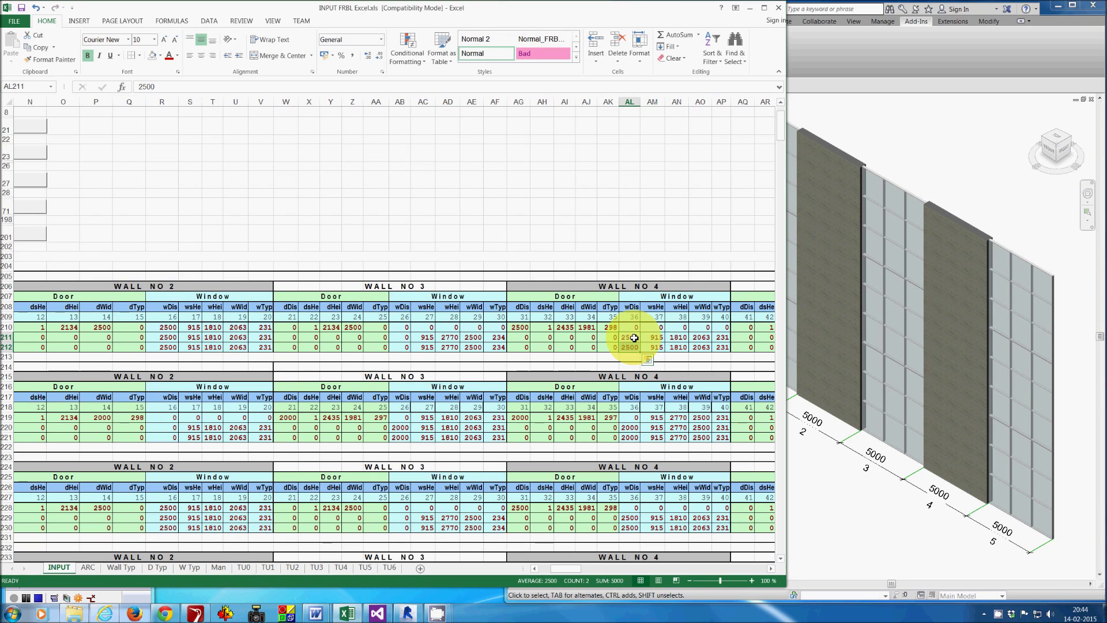
left_click(632, 255)
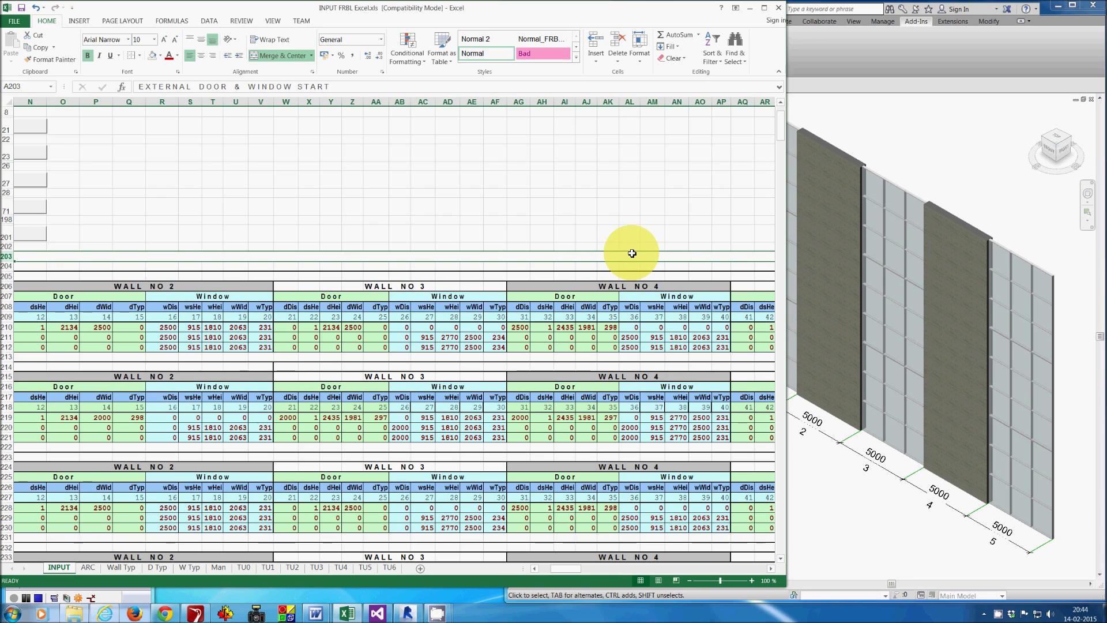
Switch to Revit and undo the dimensions and front walls created from the previous input
left_click(870, 89)
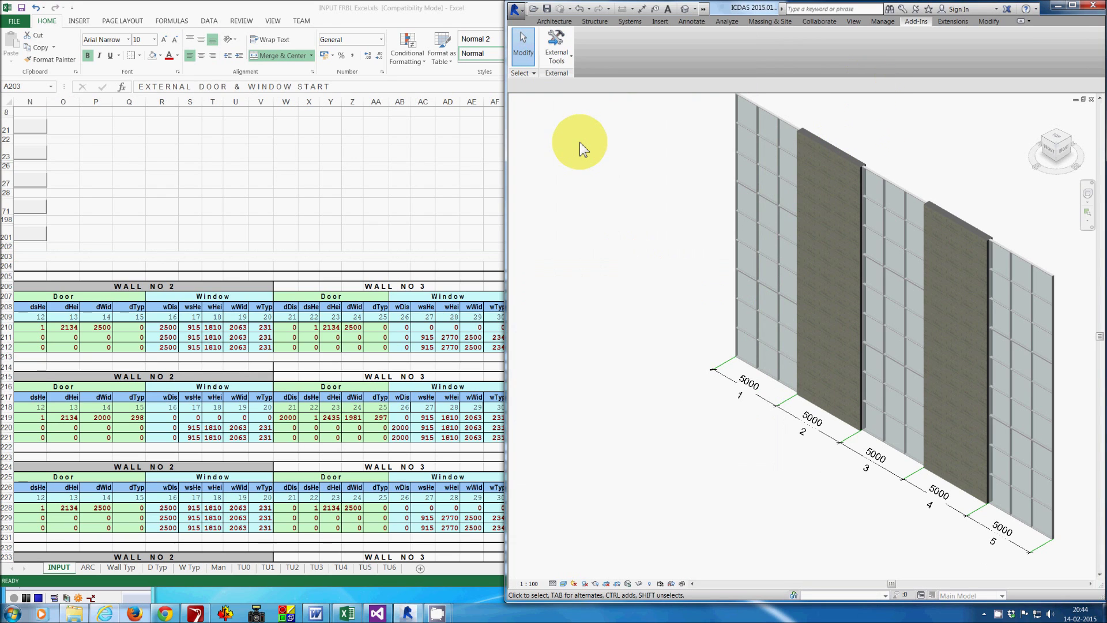
key("ctrl+z")
key("ctrl+z")
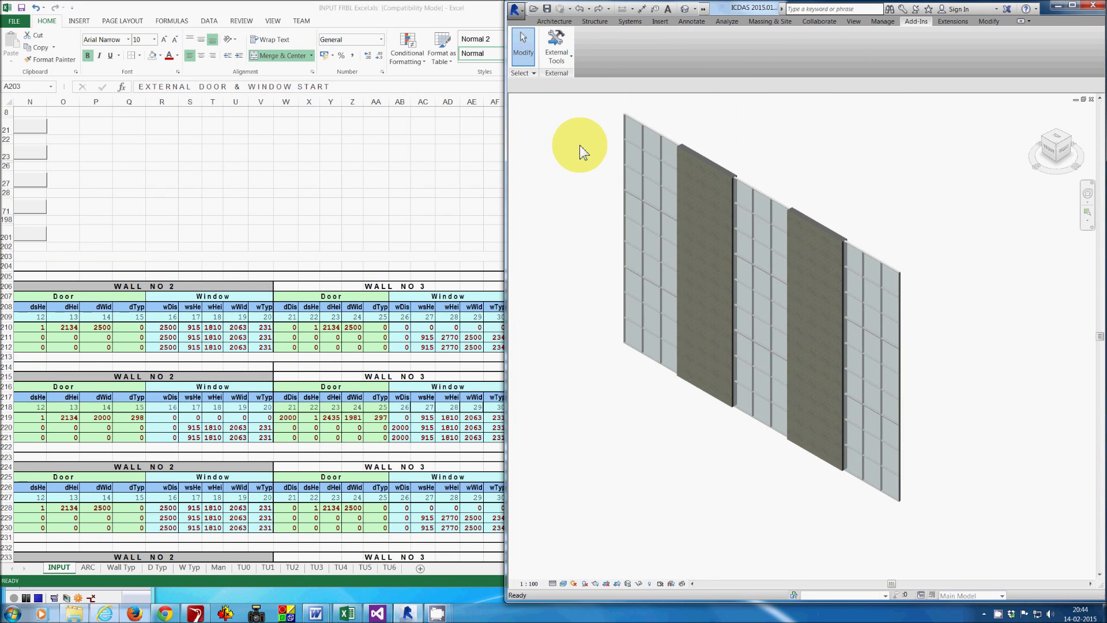
Generate the front walls from the updated door and window distances with ICDAS FRBL Create Walls
left_click(562, 63)
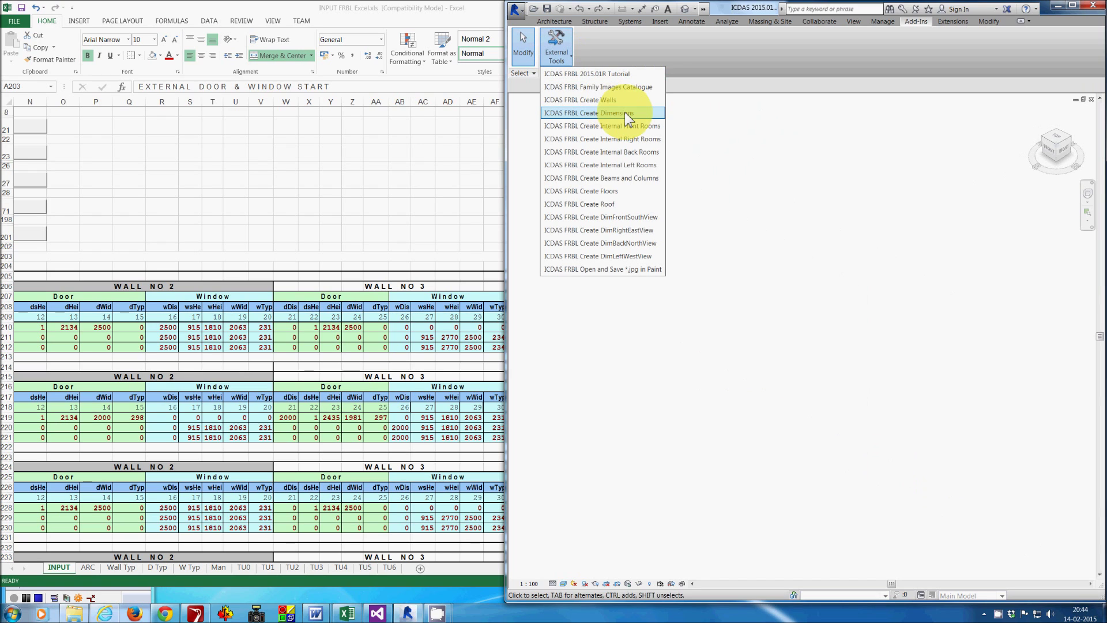
left_click(642, 100)
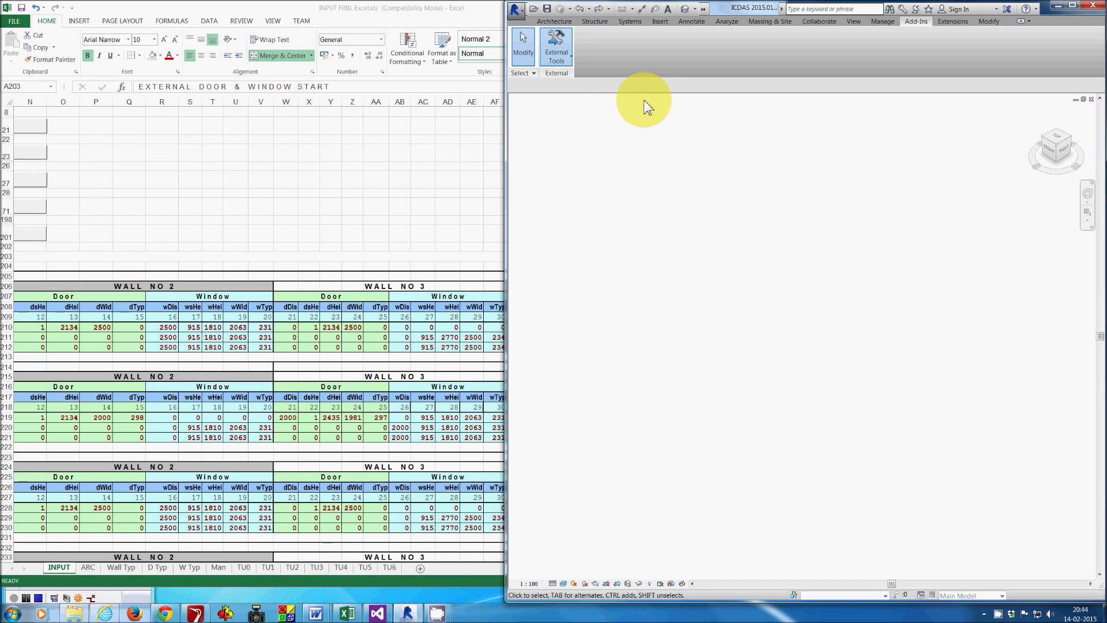
key("Return")
key("Return")
key("Return")
key("Return")
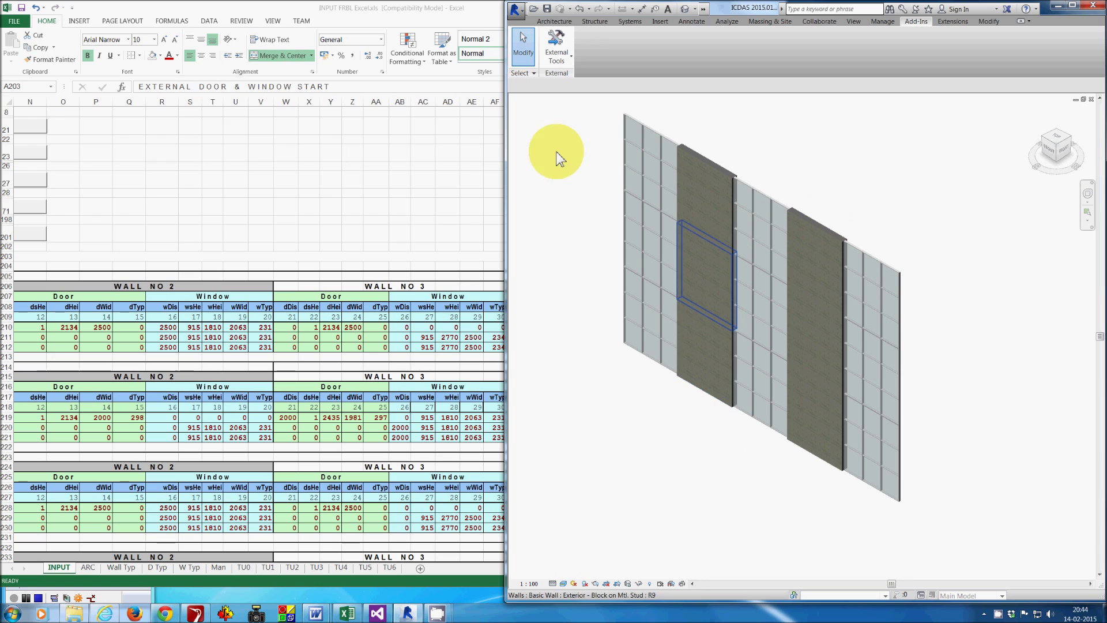
Expand the Levels & Walls On/Off section of the Excel input and set the front wall, door/window or hole option DWF to 1
left_click(481, 13)
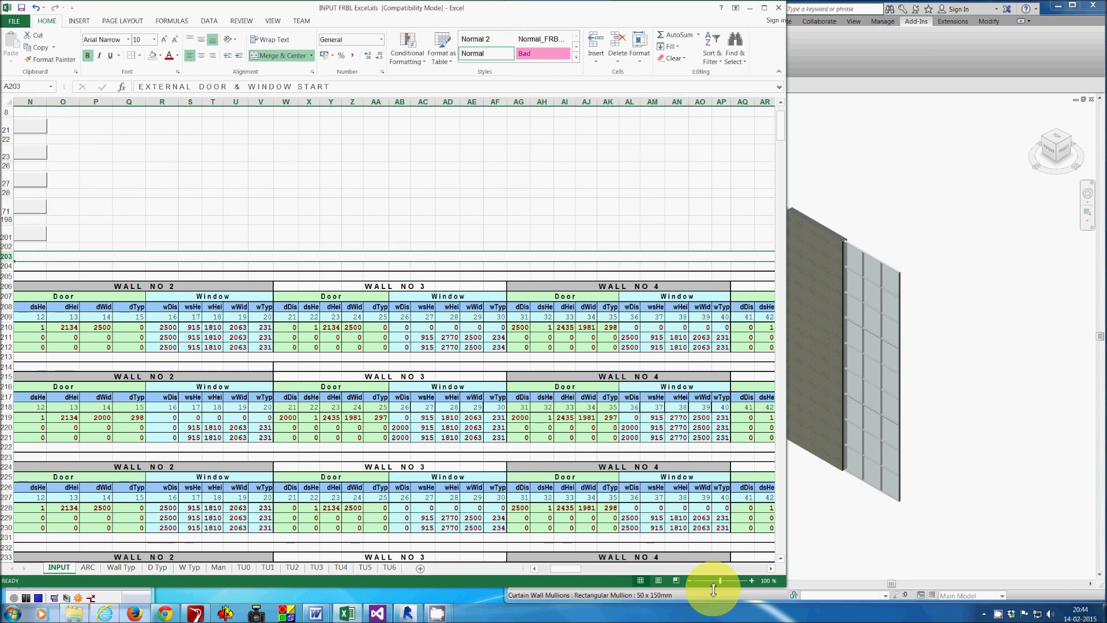
left_click_drag(566, 572, 532, 565)
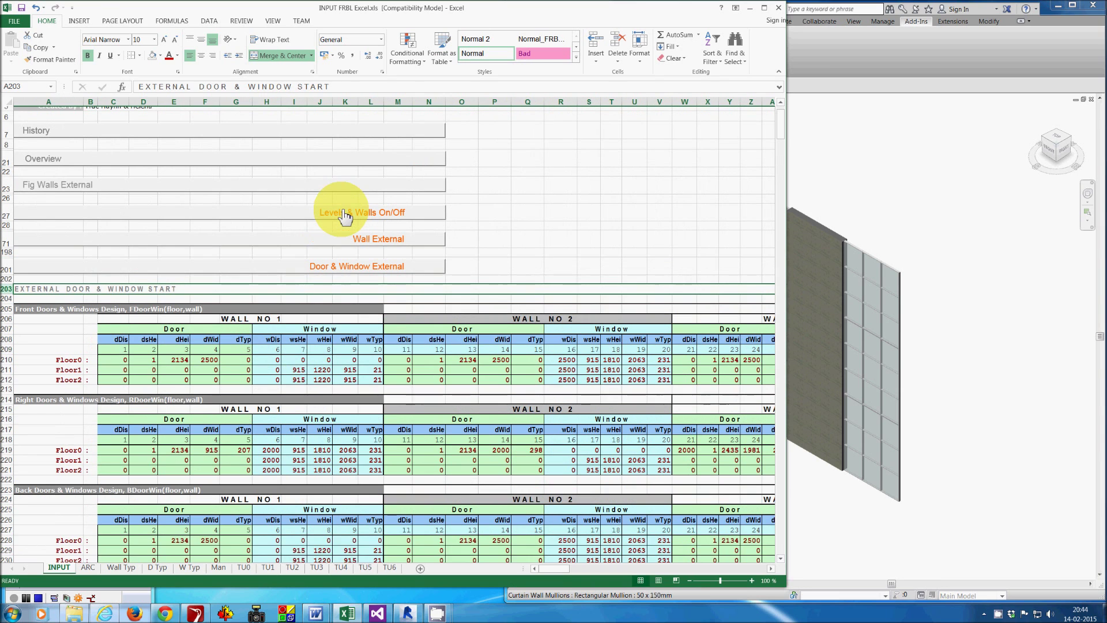
left_click(340, 218)
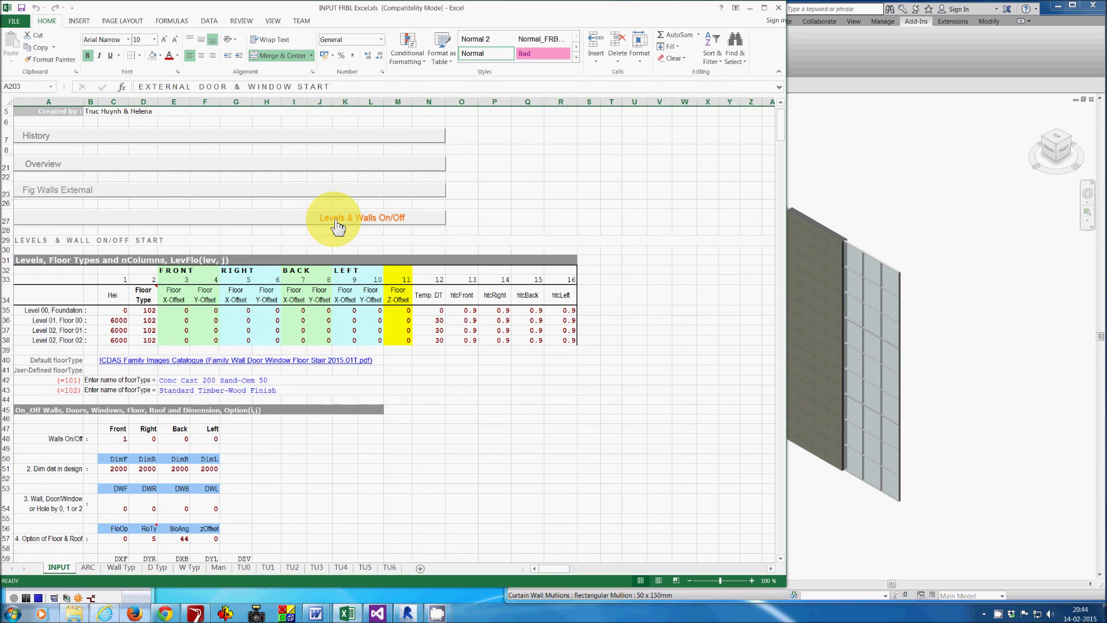
scroll(338, 227, "down", 4)
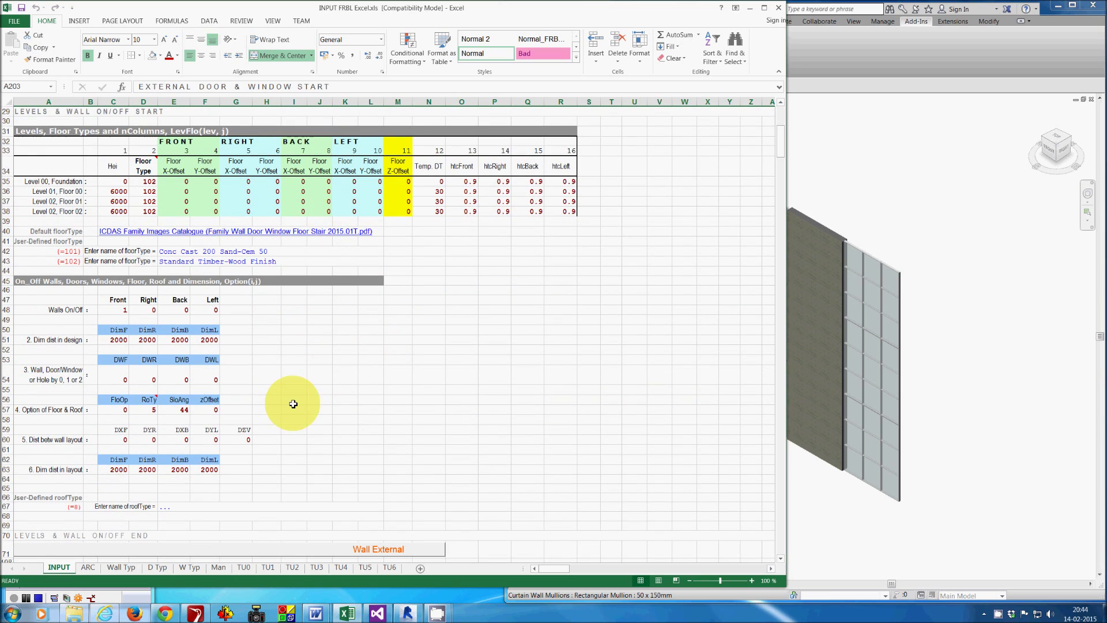
left_click(114, 379)
type("1")
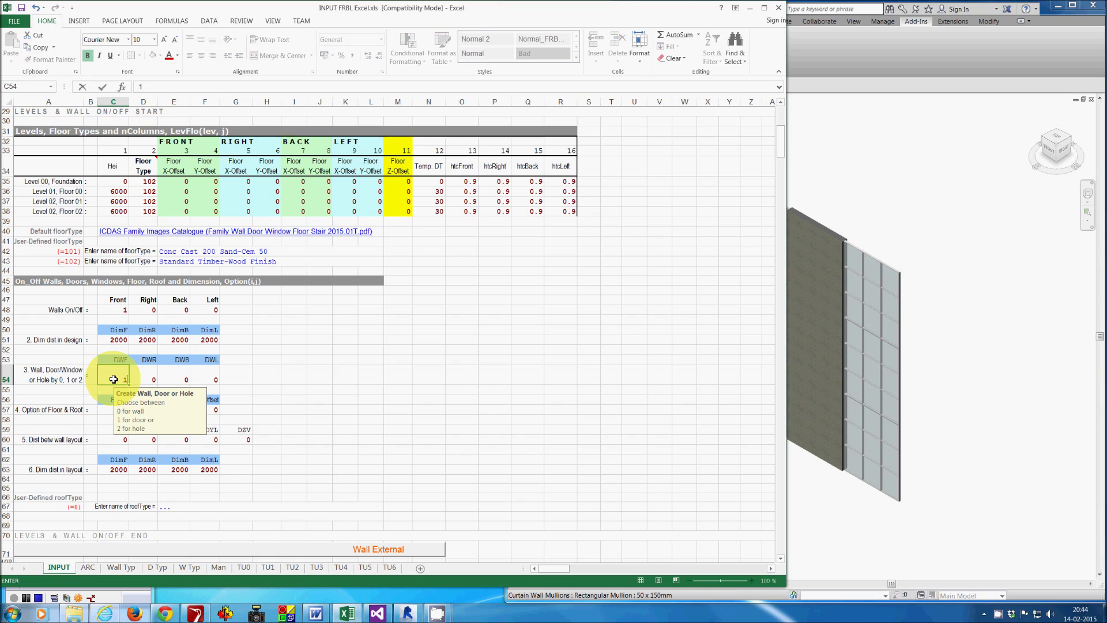
key("ctrl+Return")
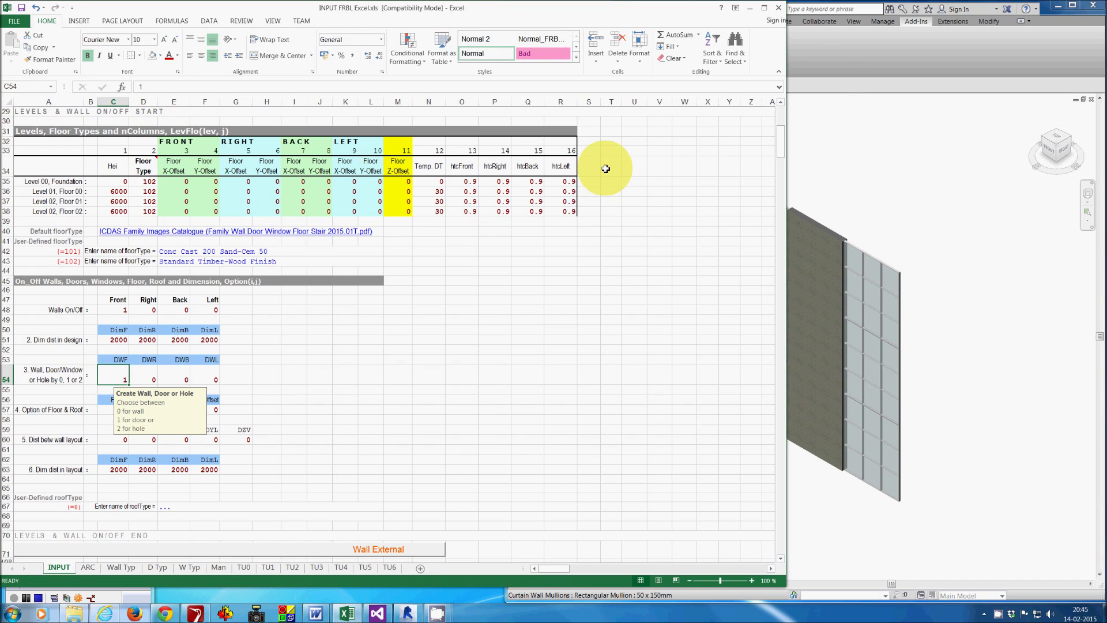
Undo the plain front walls in Revit and regenerate them with doors and windows using ICDAS FRBL Create Walls
left_click(783, 138)
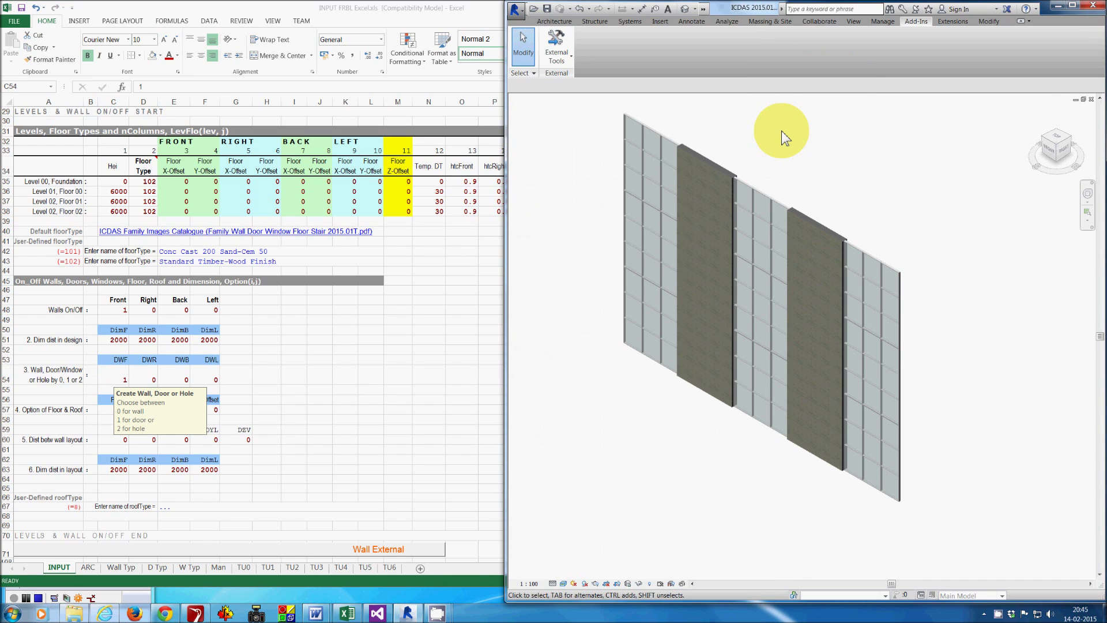
left_click(551, 49)
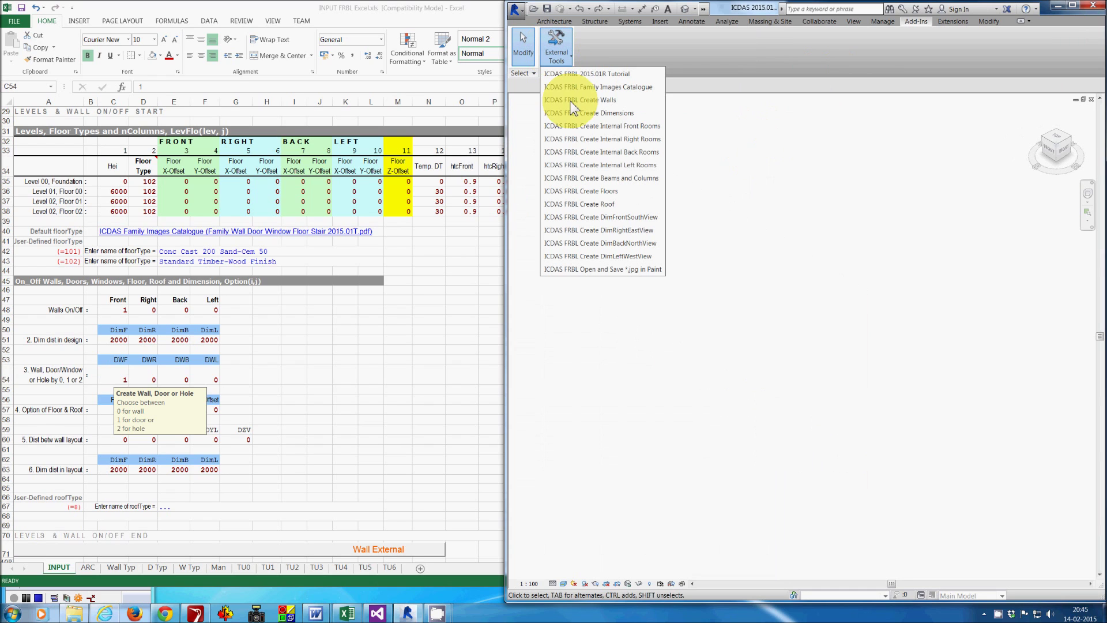
left_click(632, 101)
key("Return")
key("Return")
key("Return")
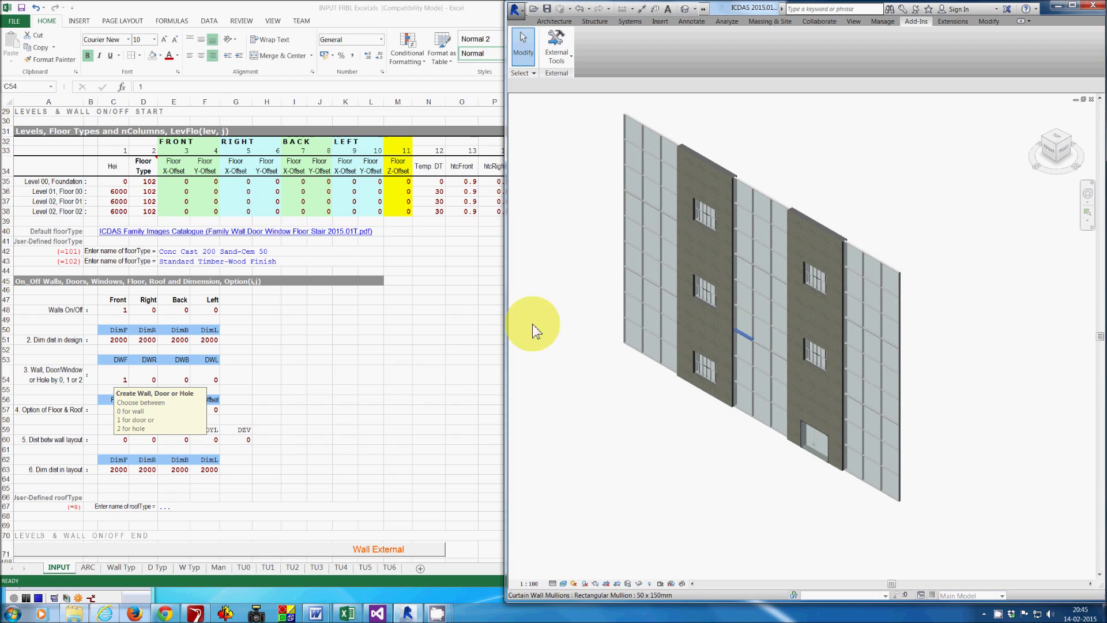
Narrow the Excel window to uncover more of the generated walls in Revit
left_click(414, 336)
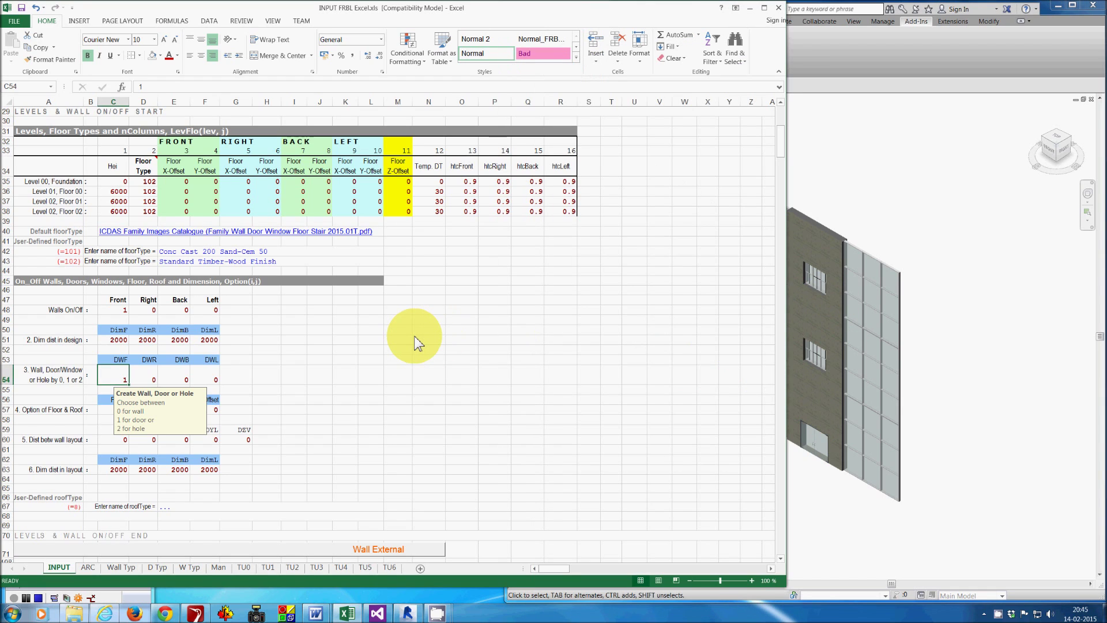
left_click(788, 201)
left_click_drag(789, 201, 706, 199)
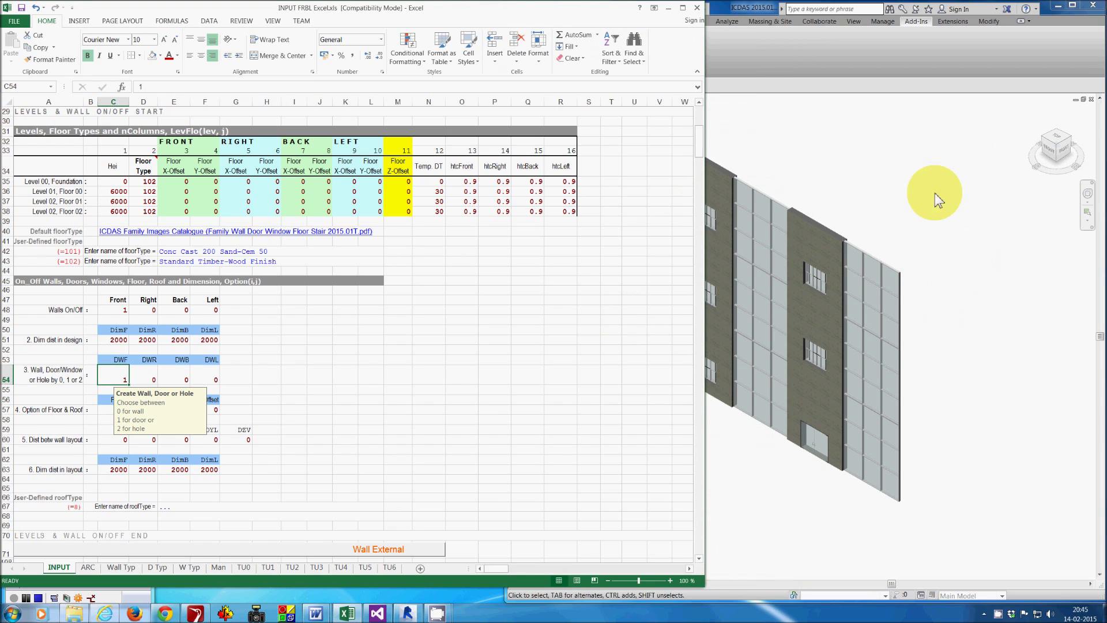
Open the ICDAS FRBL 2015.01R Tutorial from Revit's external tools
left_click(773, 57)
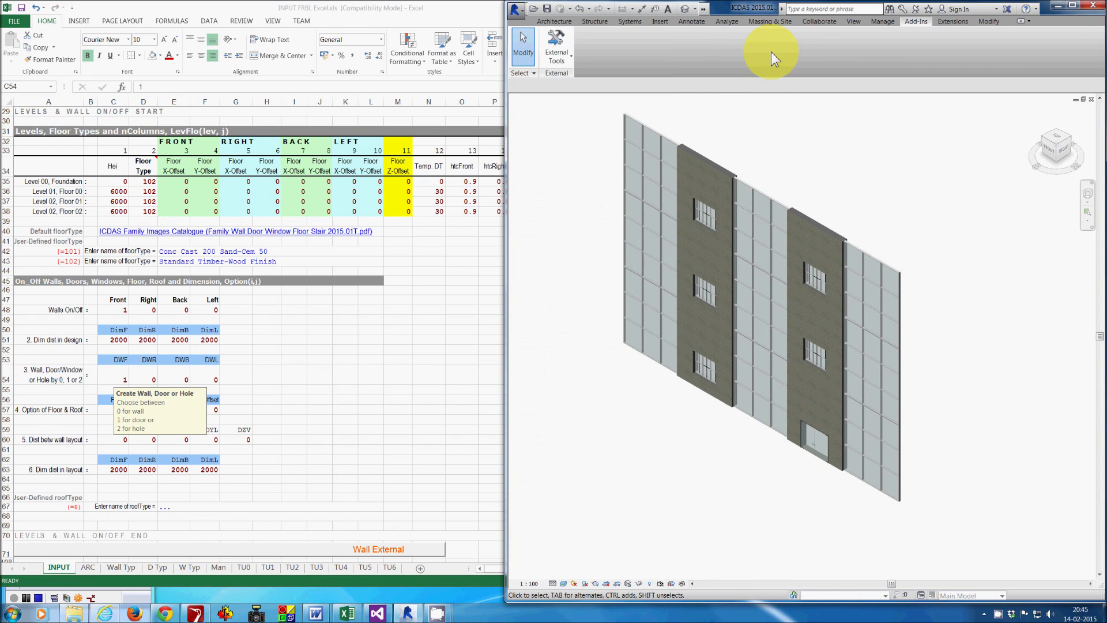
left_click(554, 56)
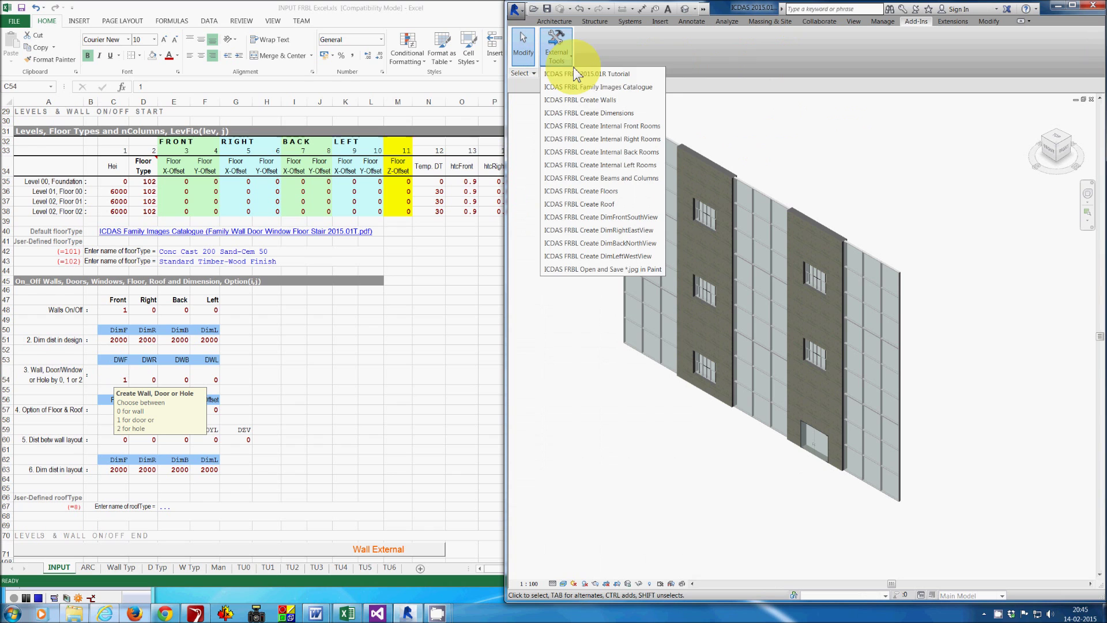
left_click(601, 80)
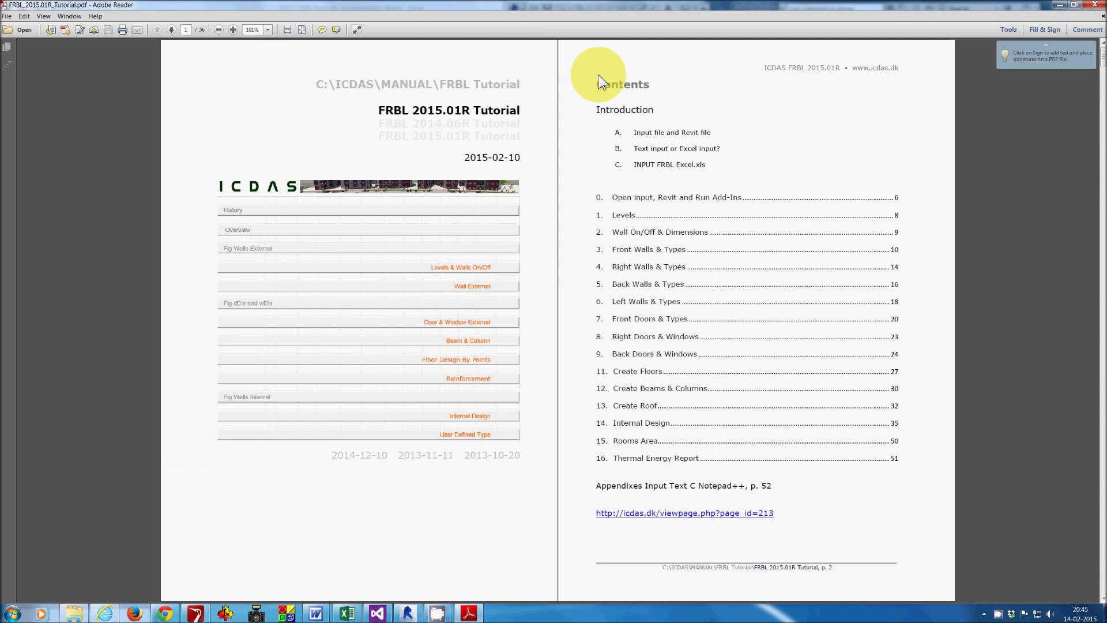
Page through the FRBL tutorial to the Left Walls & Types chapter, then close it and return to the Excel input
scroll(601, 81, "down", 5)
scroll(601, 80, "down", 8)
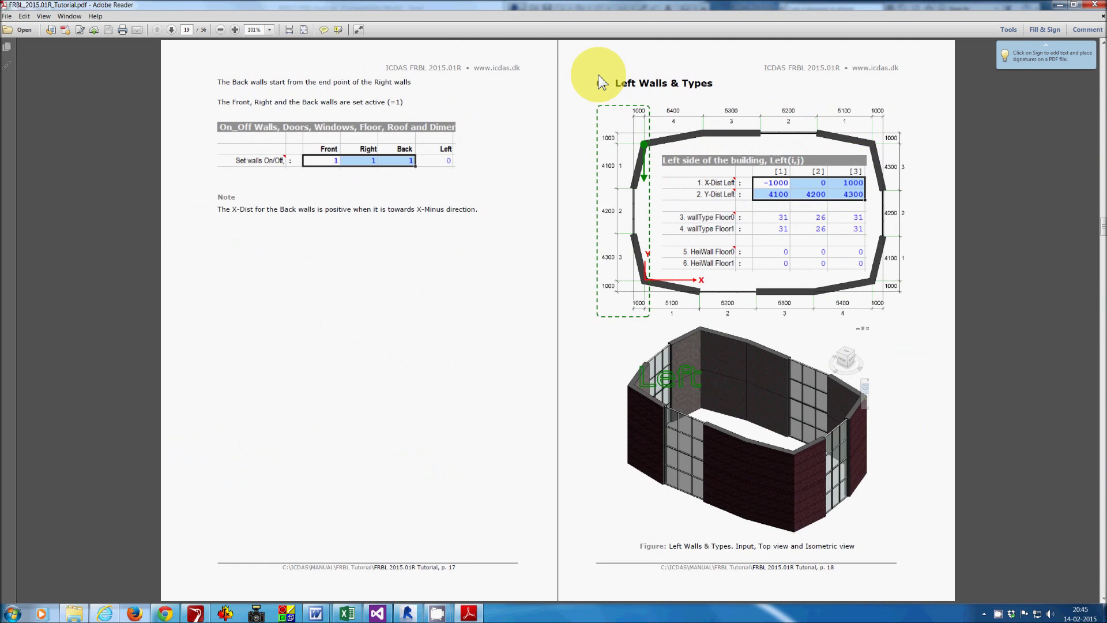
left_click(1096, 5)
left_click(433, 260)
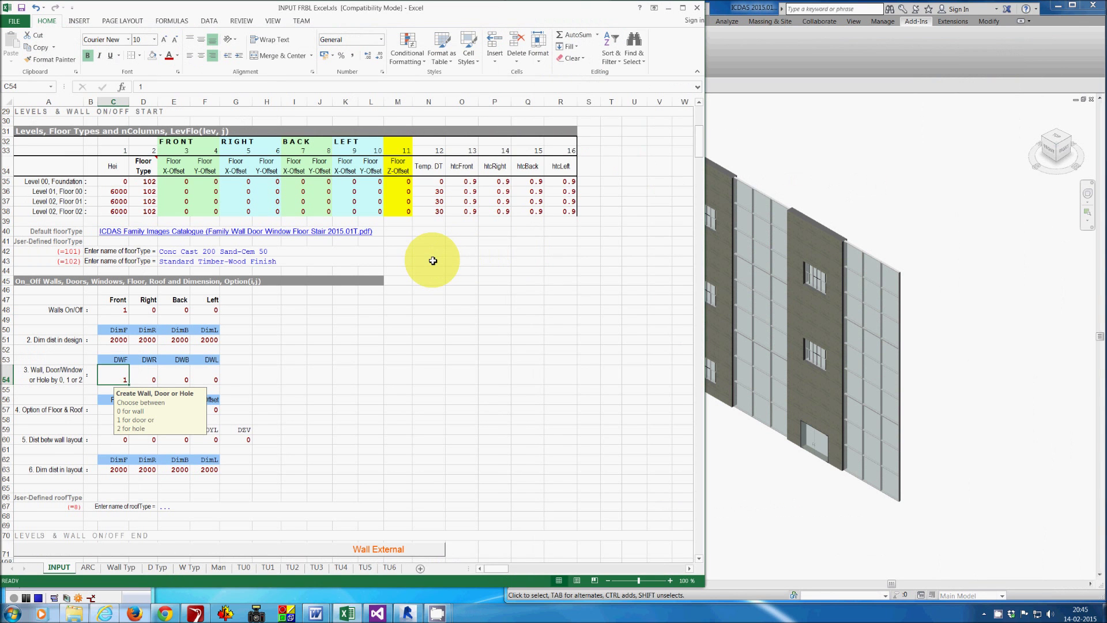
In the Levels & Walls On/Off section, set Walls On/Off to 1 for the Right, Back and Left sides
scroll(433, 260, "up", 5)
left_click(427, 249)
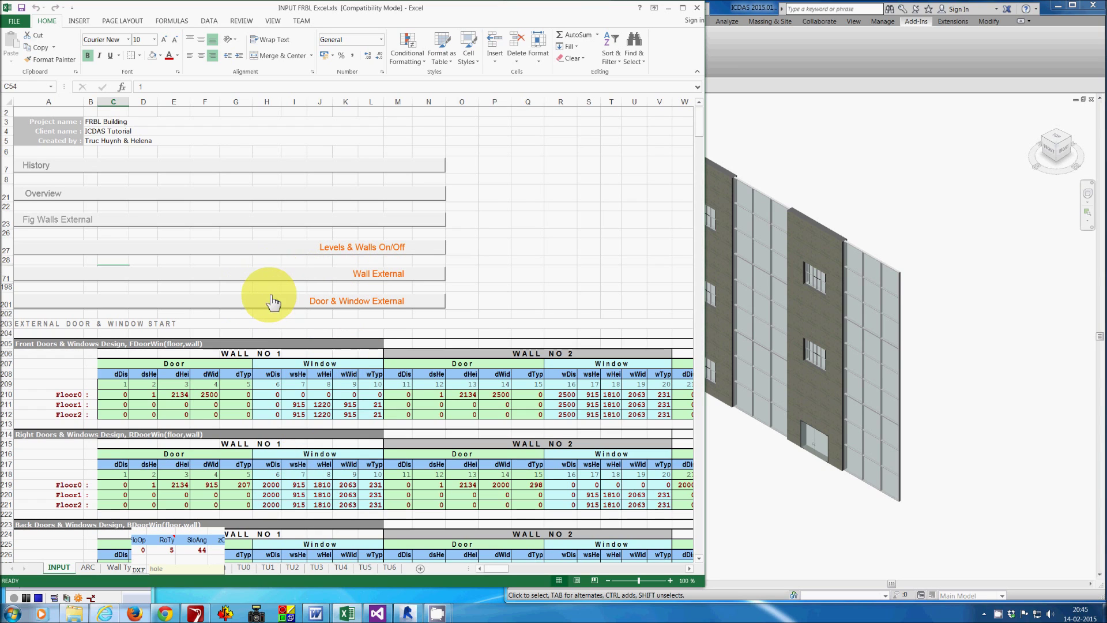
left_click(403, 253)
scroll(237, 391, "down", 2)
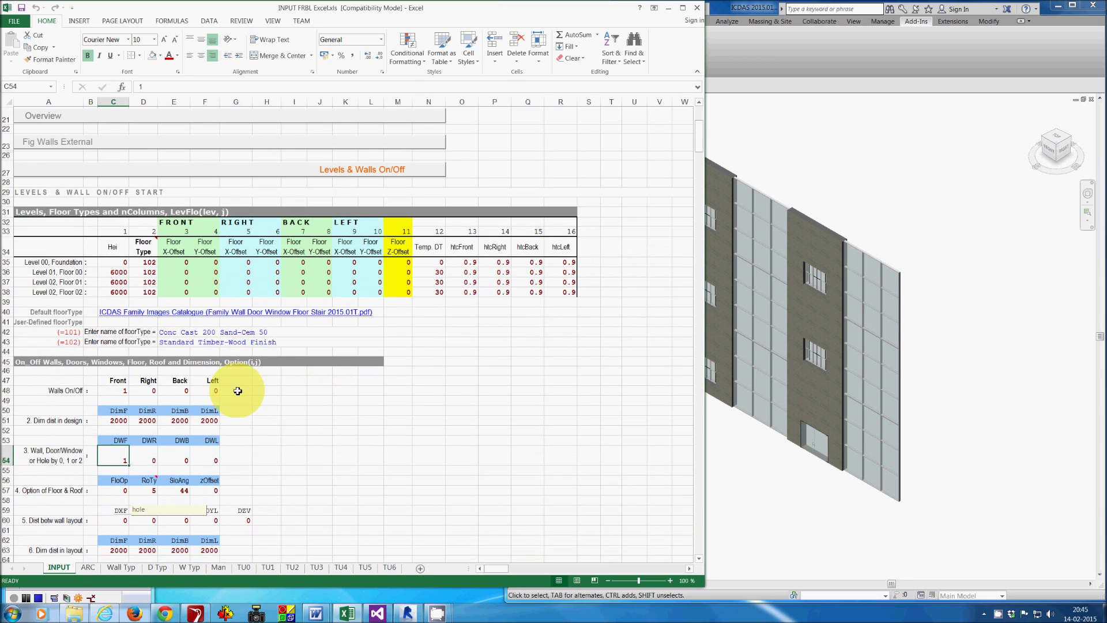
left_click(156, 390)
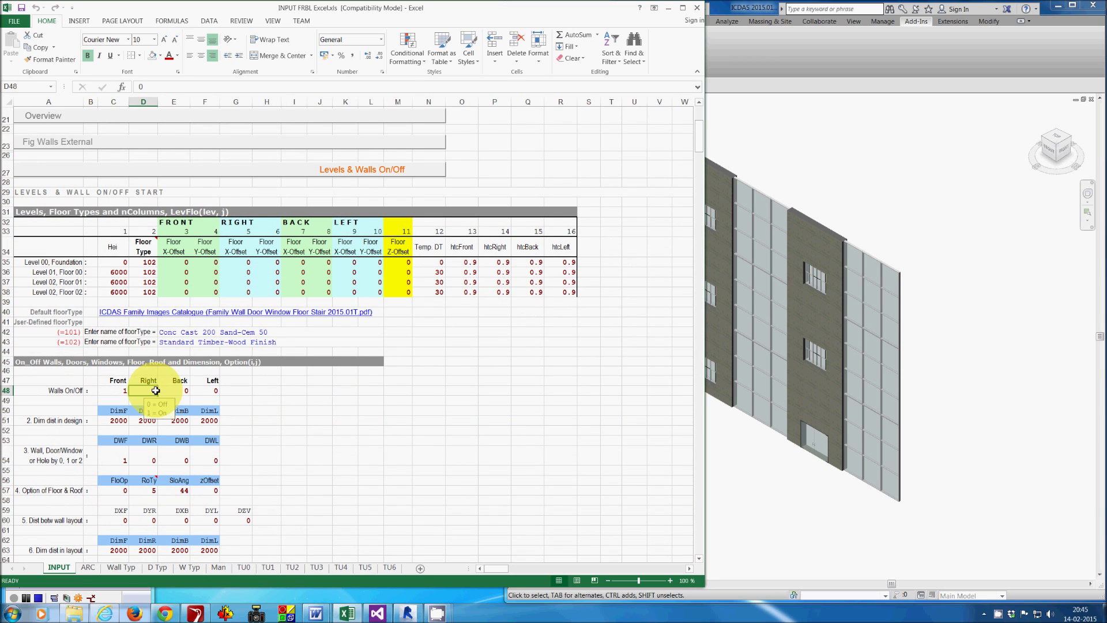
key("shift+Right")
key("shift+Right")
type("1")
key("ctrl+Return")
Set the wall, door/window or hole options DWR, DWB and DWL to 1
left_click(151, 456)
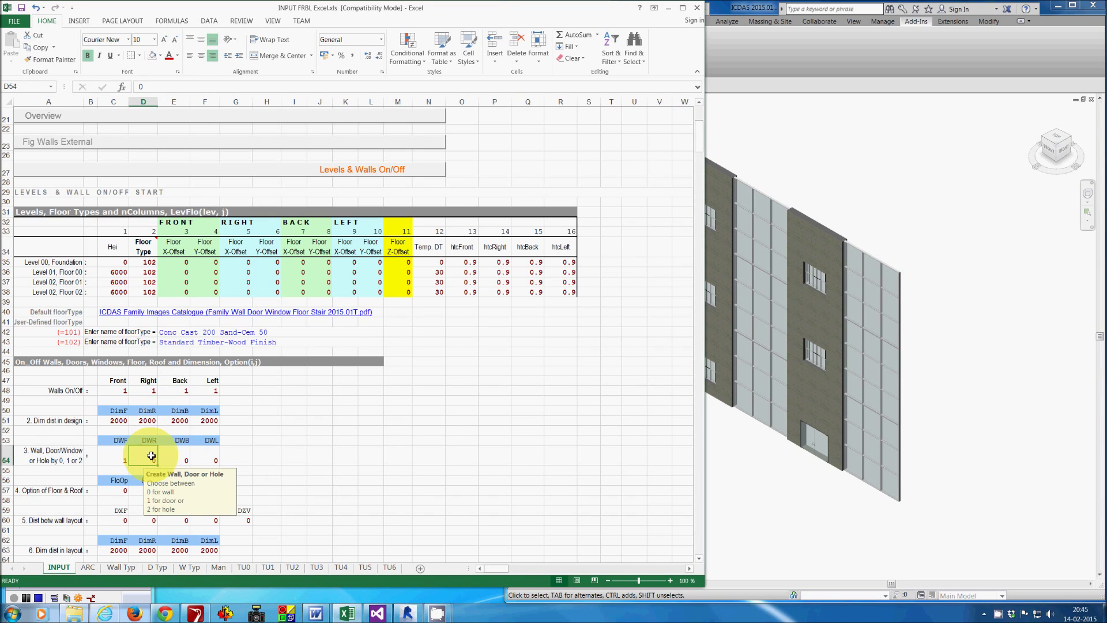
key("shift+Right")
key("shift+Right")
type("1")
key("ctrl+Return")
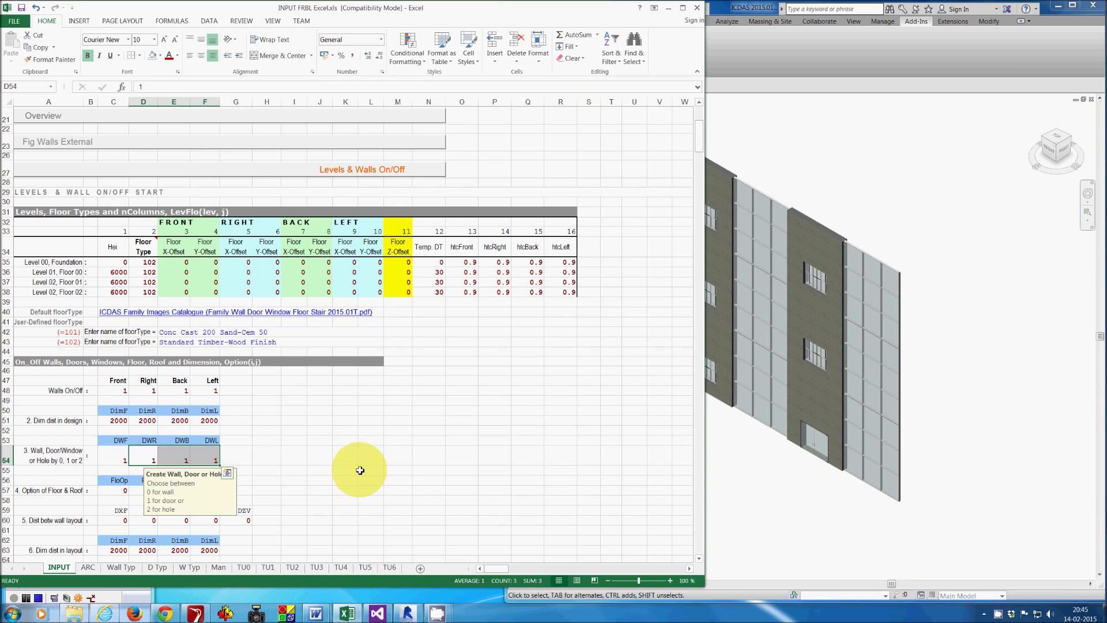
left_click(360, 470)
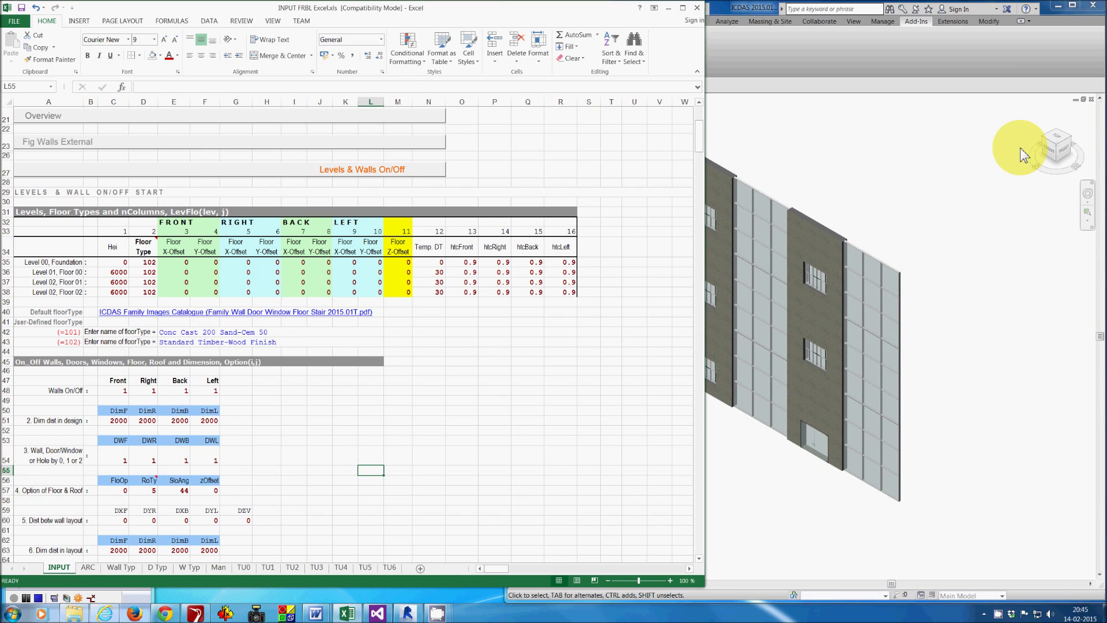
Switch to Revit's top view and dimension the front walls with ICDAS FRBL Create Dimensions
left_click(1053, 139)
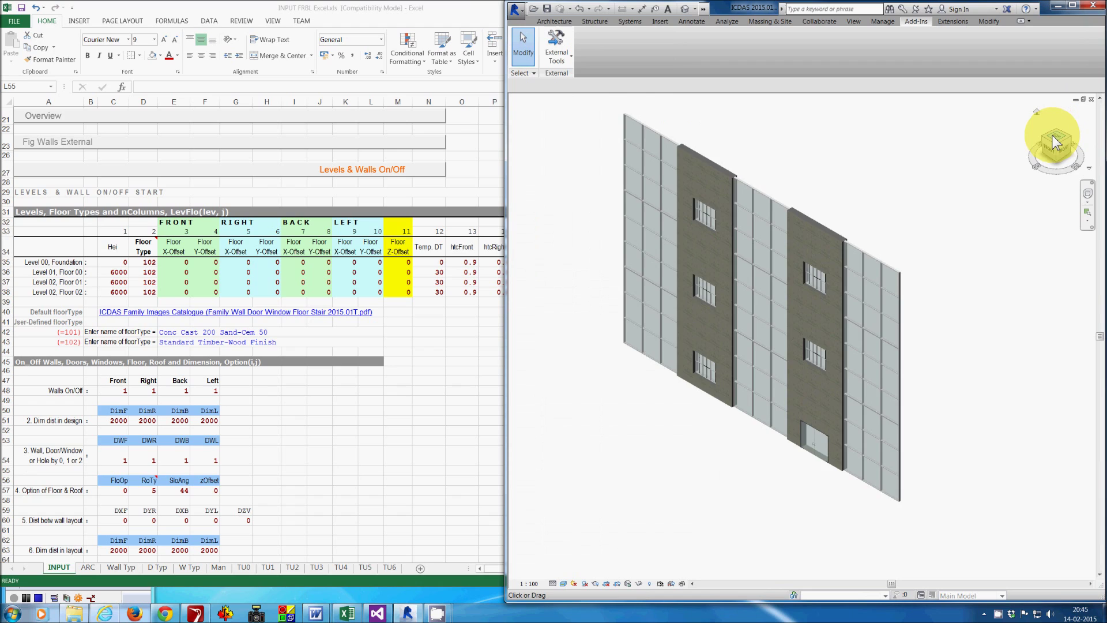
left_click(1053, 136)
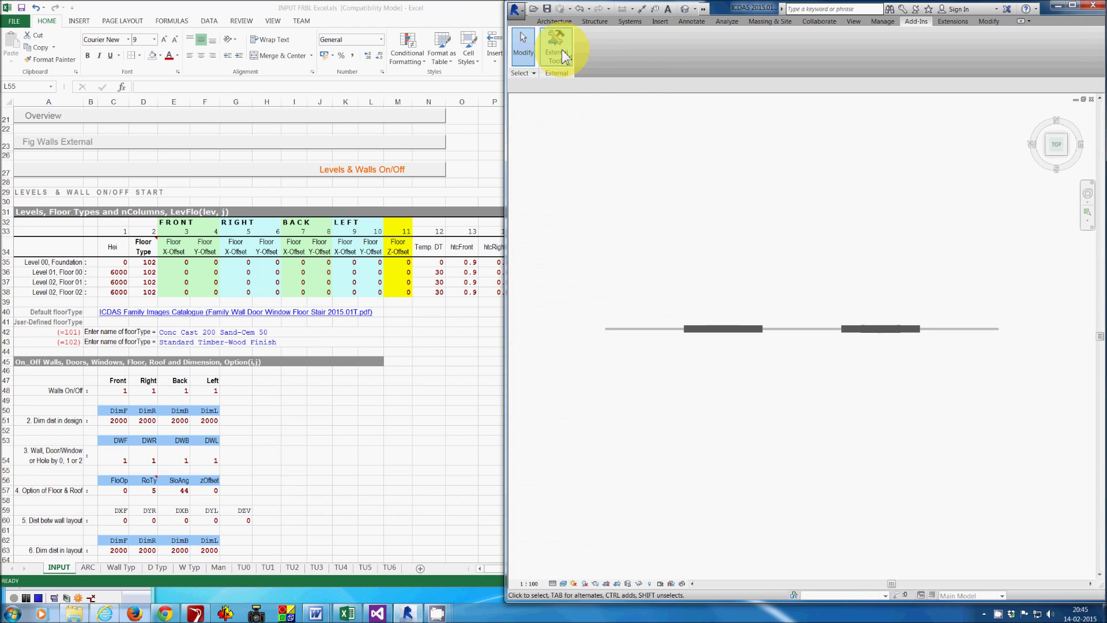
left_click(557, 49)
left_click(625, 98)
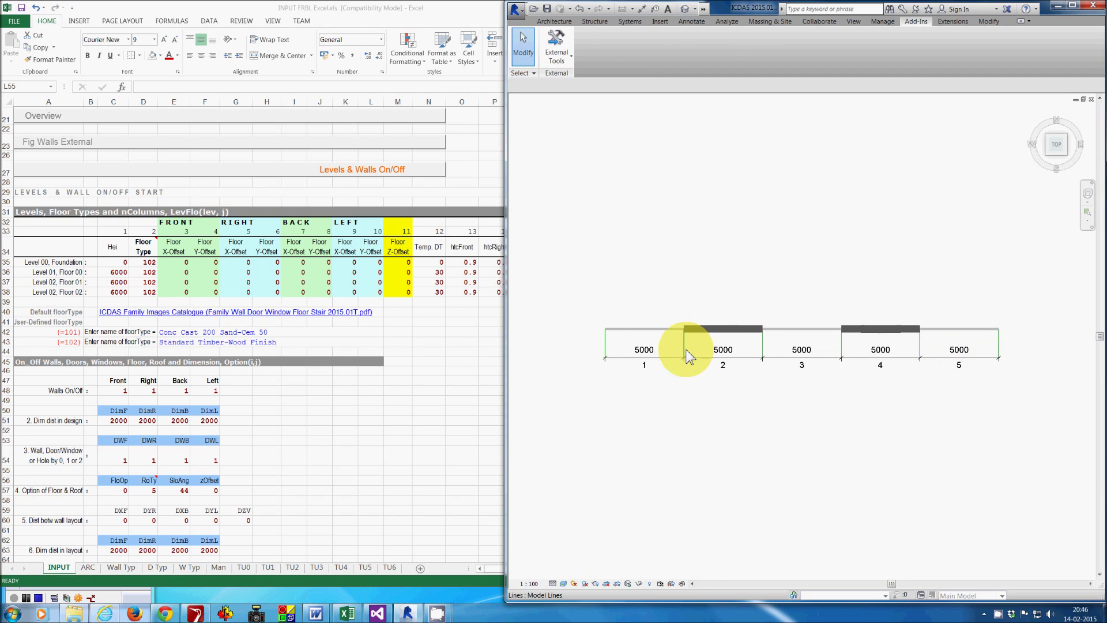
In the Excel input's Wall External section, set the manual Y-Dist Front to -1000 for wall 1 and 1000 for wall 5
left_click(452, 372)
left_click(420, 174)
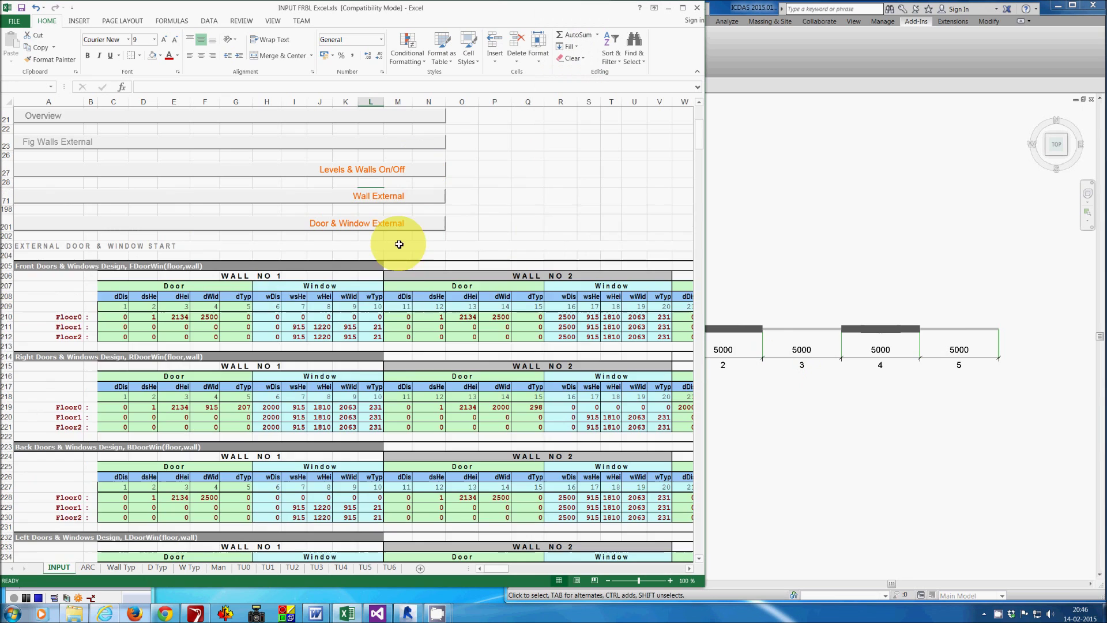
left_click(376, 199)
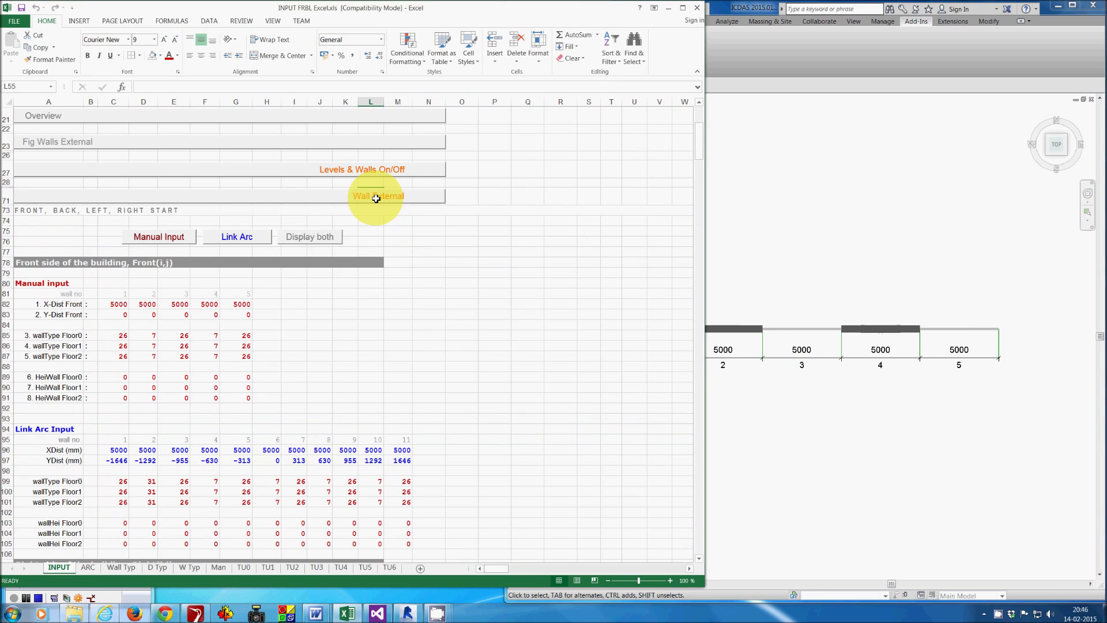
left_click(118, 315)
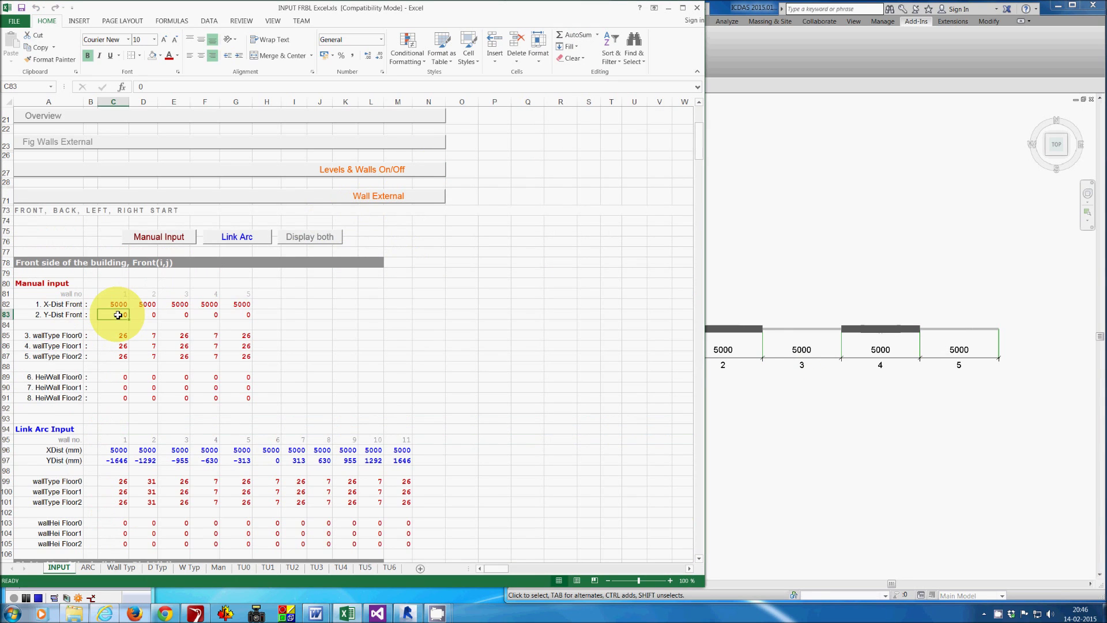
type("-1000")
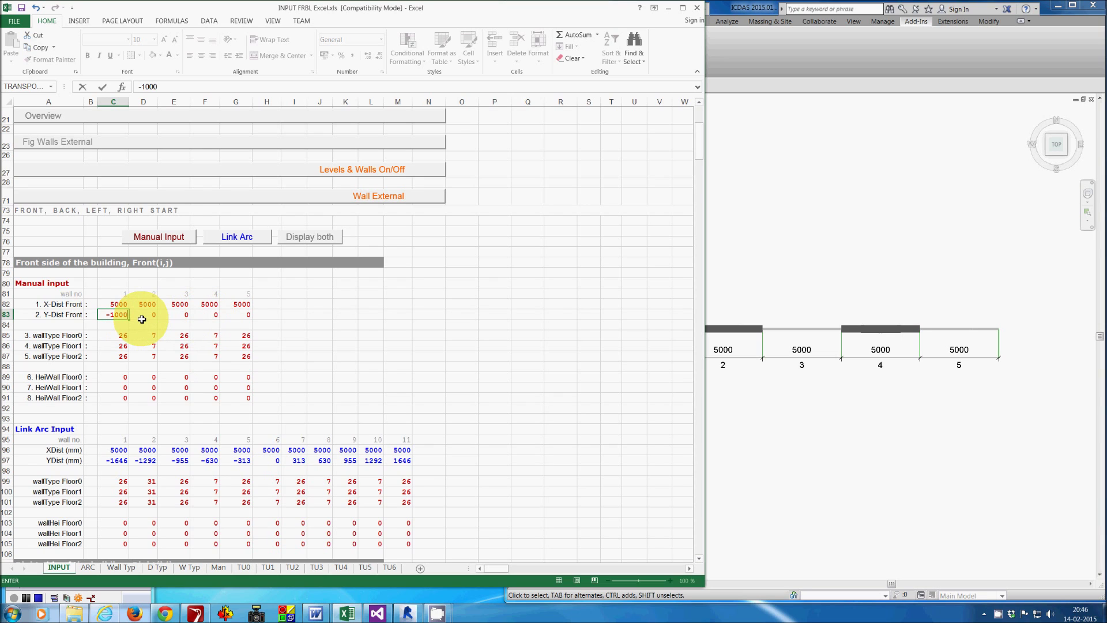
left_click(238, 316)
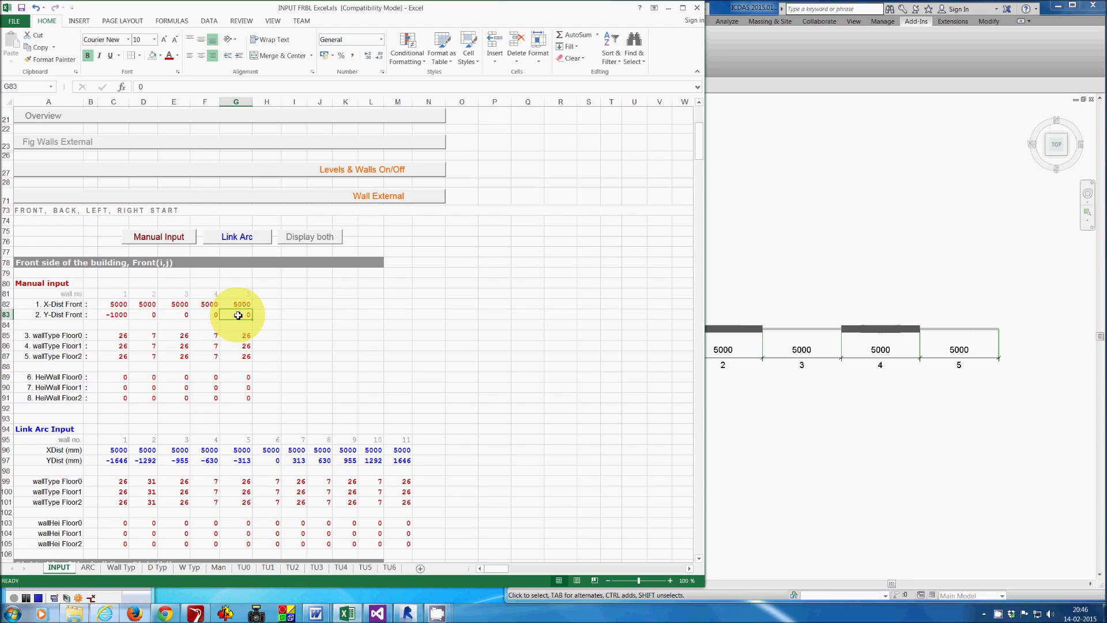
type("1000")
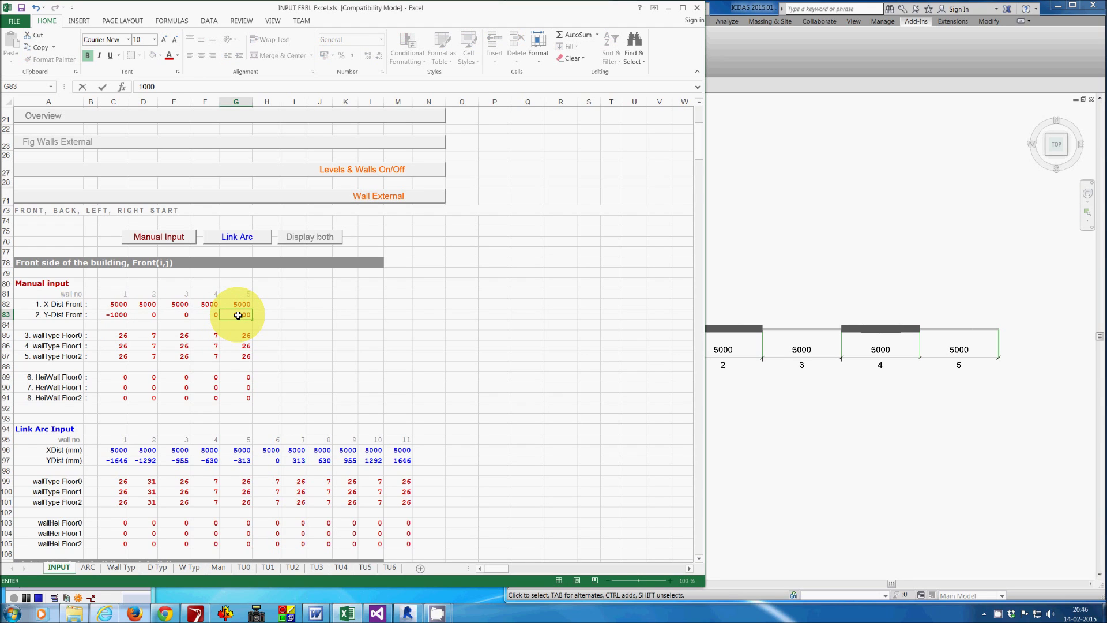
key("ctrl+Return")
Undo the front walls and dimensions in Revit, and generate the walls of all four sides with ICDAS FRBL Create Walls
left_click(762, 273)
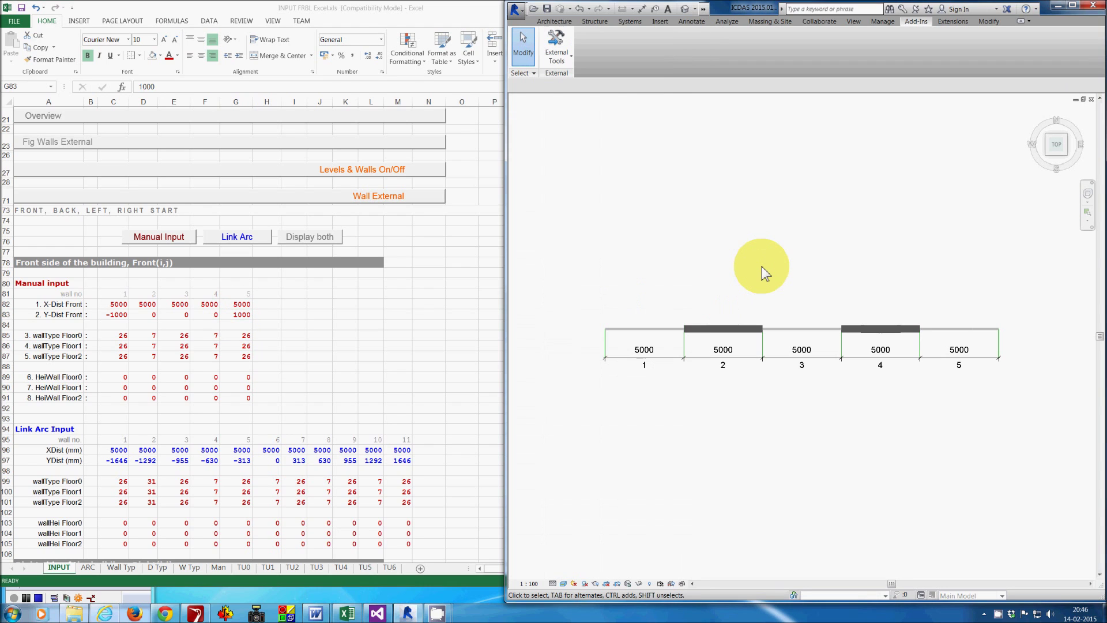
left_click(672, 186)
left_click(555, 48)
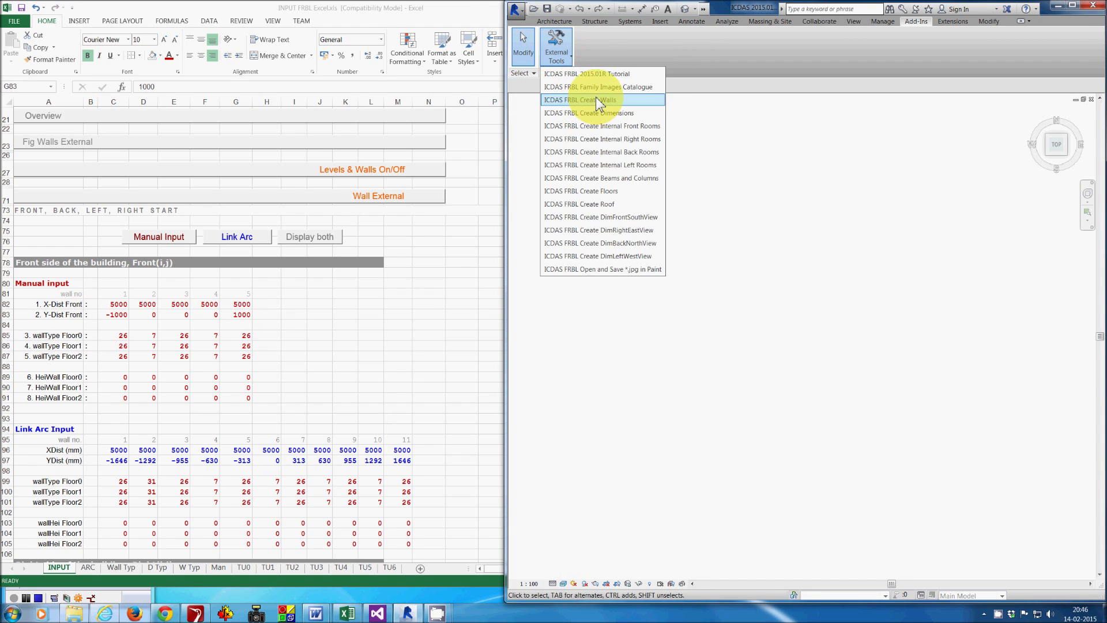
left_click(597, 98)
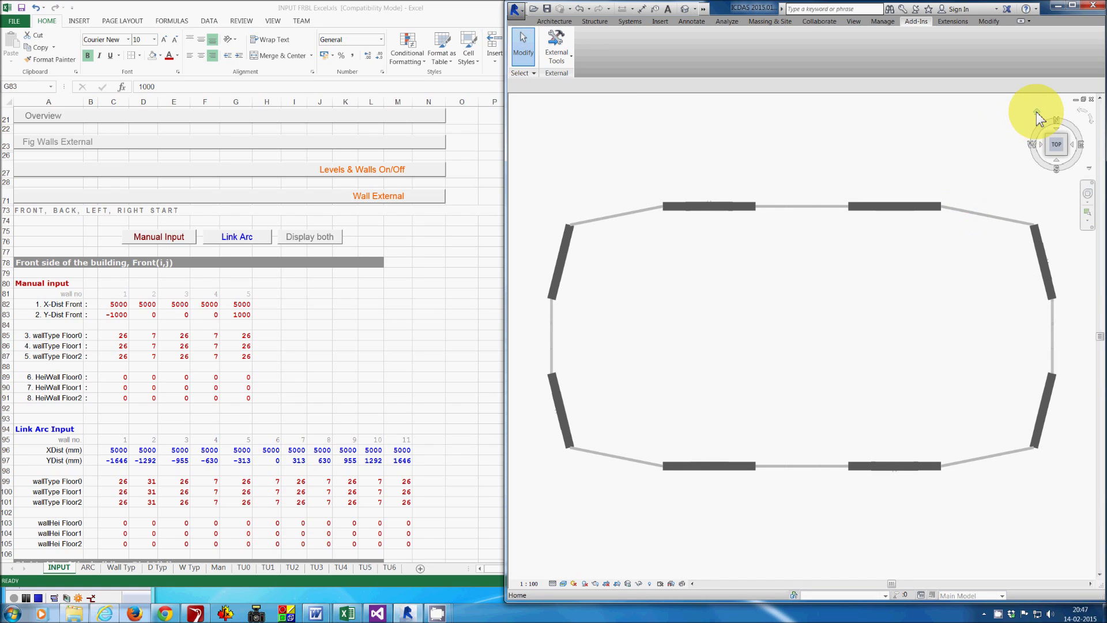
left_click(1036, 112)
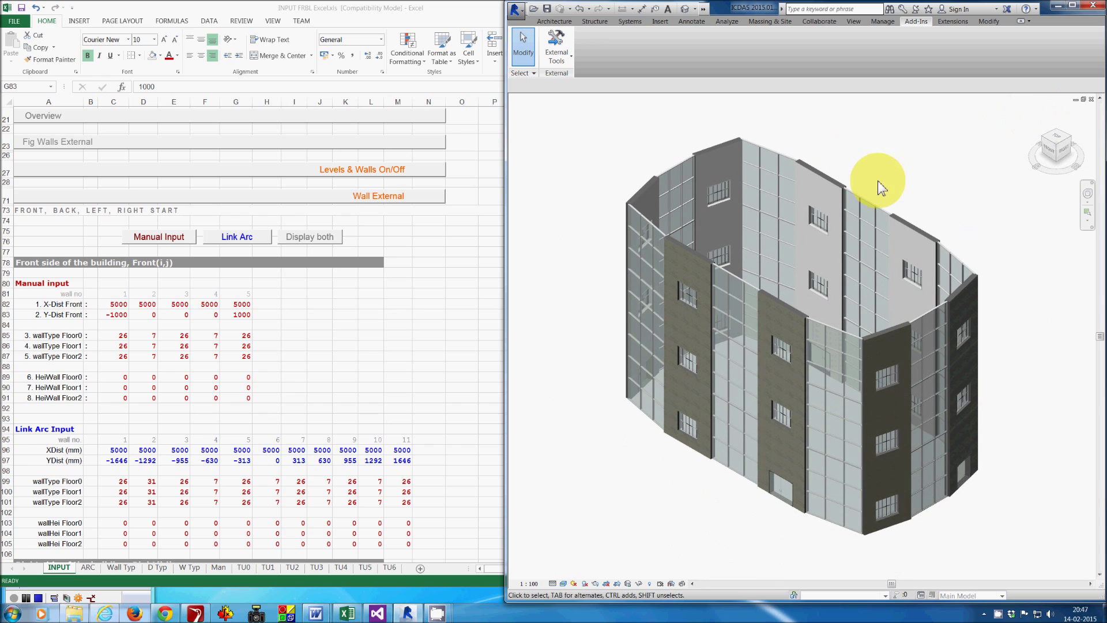
Collapse the Wall External and Door & Window External sections of the Excel input and expand the Internal Design section
left_click(382, 194)
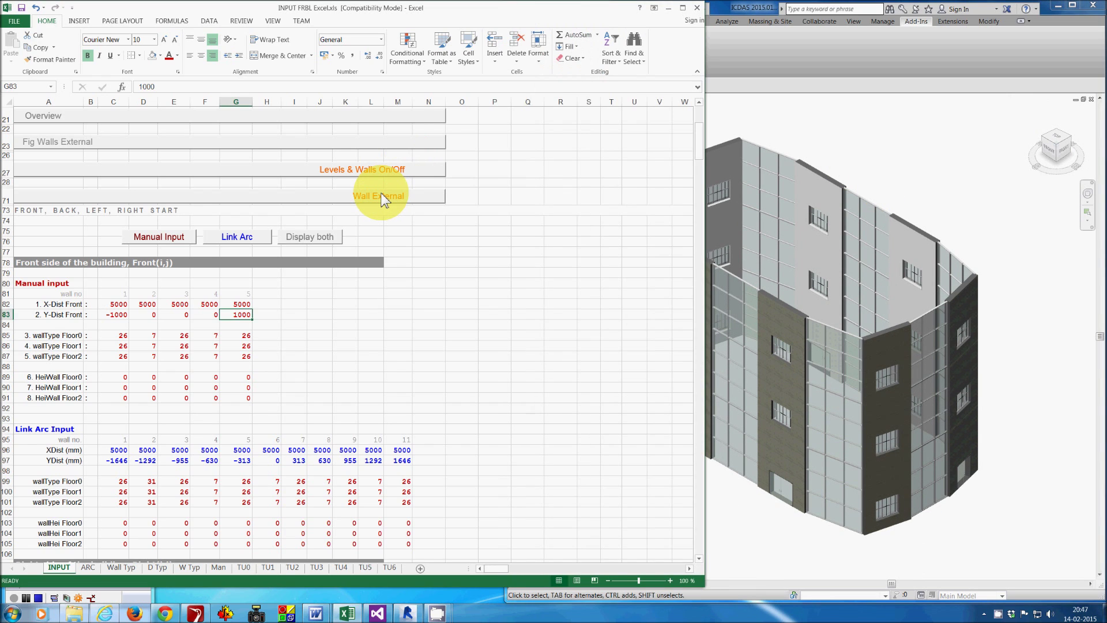
left_click(381, 197)
left_click(376, 225)
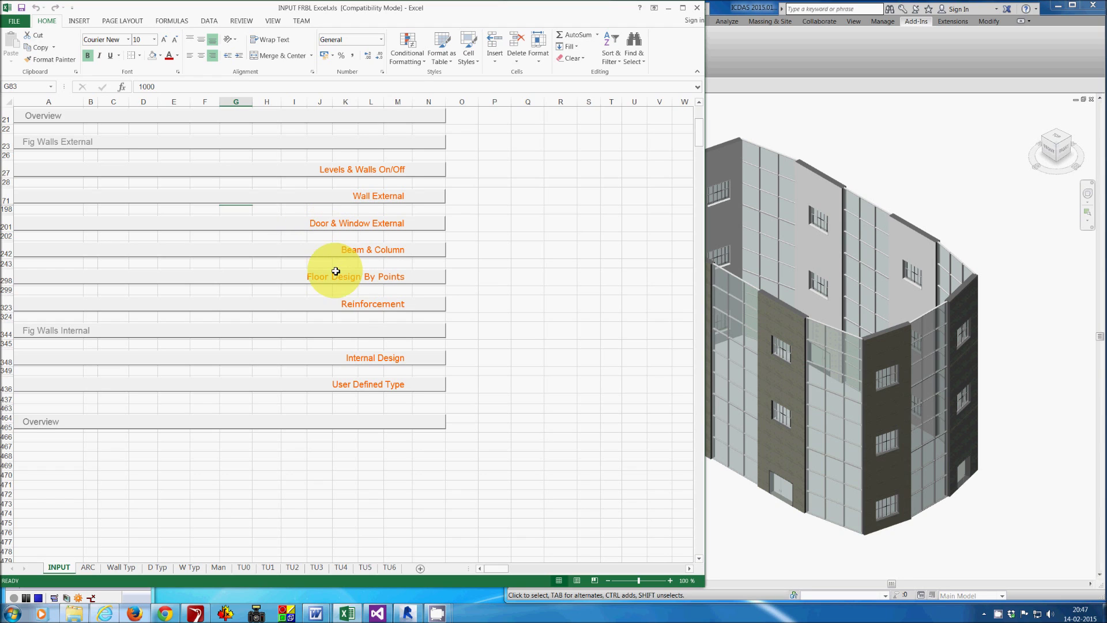
left_click(369, 360)
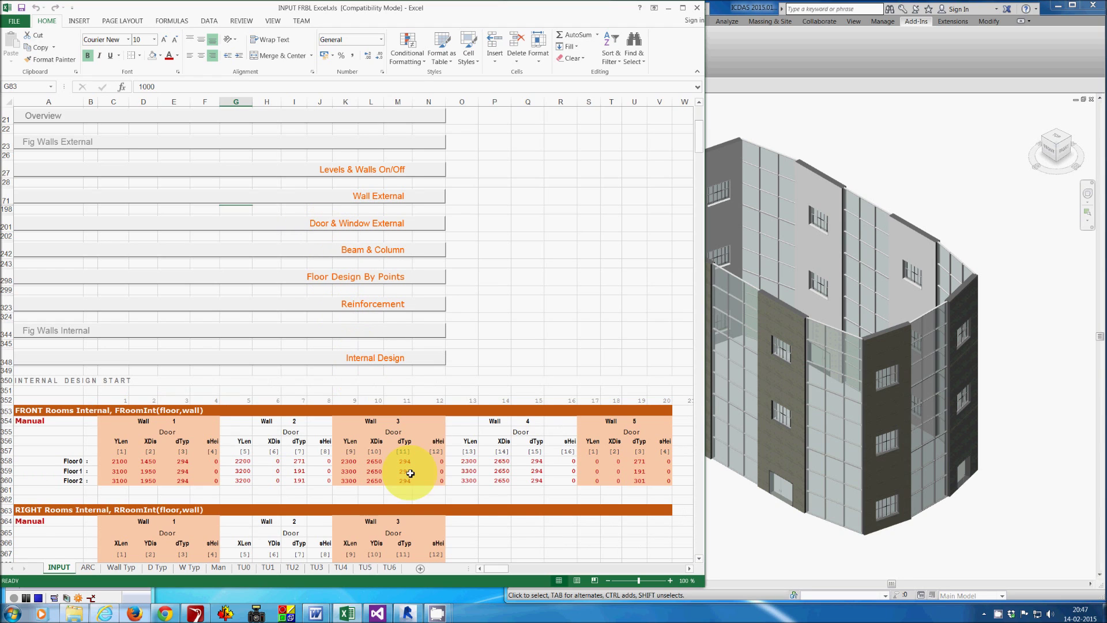
Generate the internal front, right and back rooms in Revit with the ICDAS FRBL Create Internal Rooms tools
left_click(718, 162)
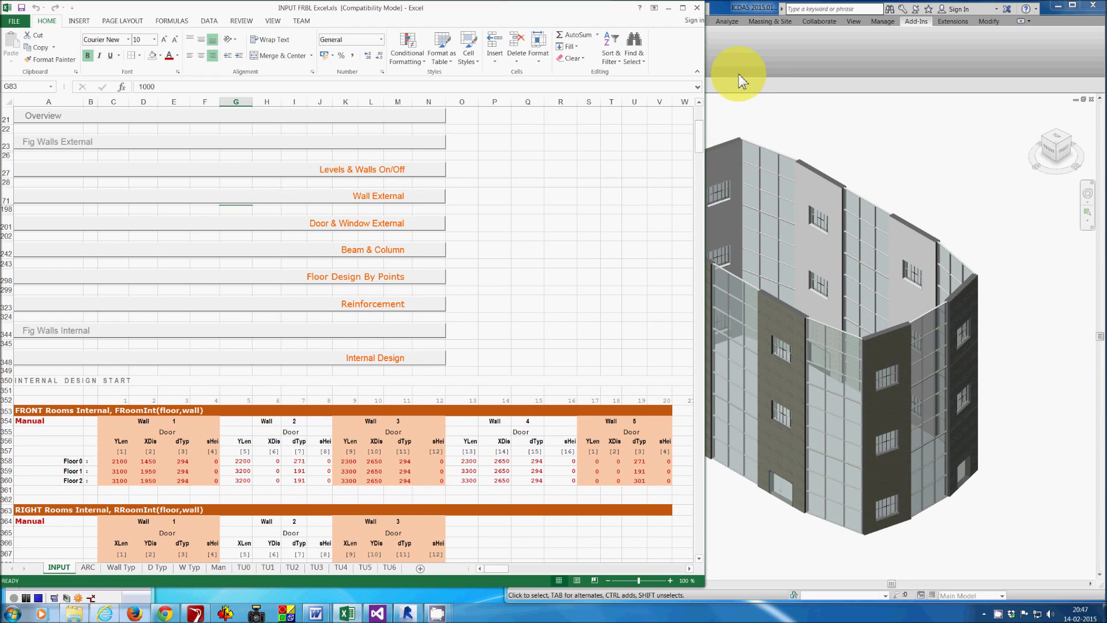
left_click(554, 55)
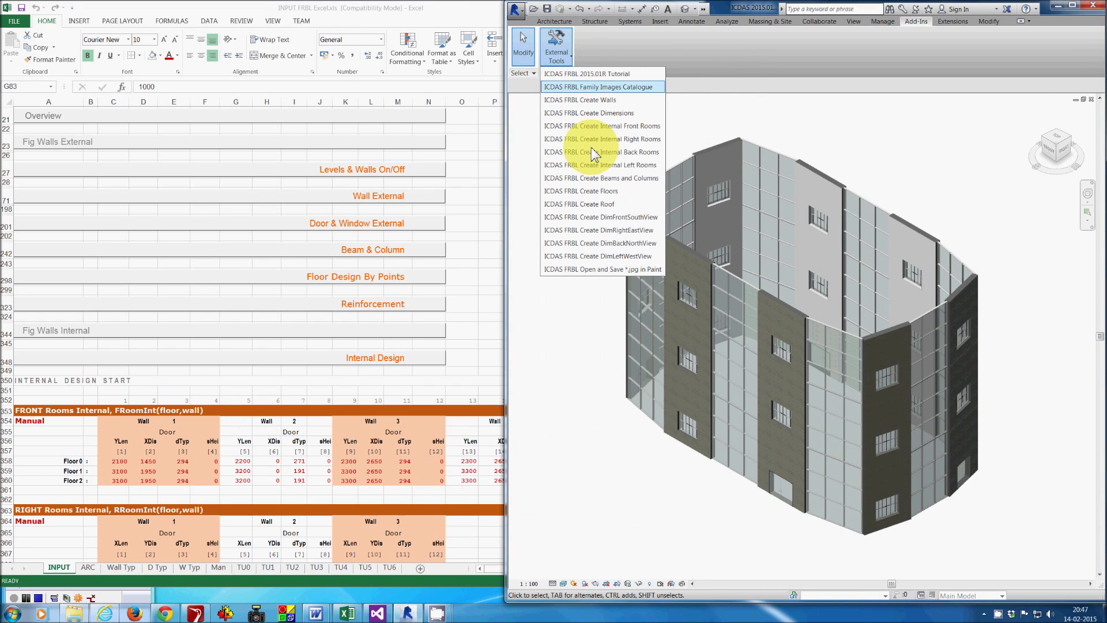
left_click(631, 127)
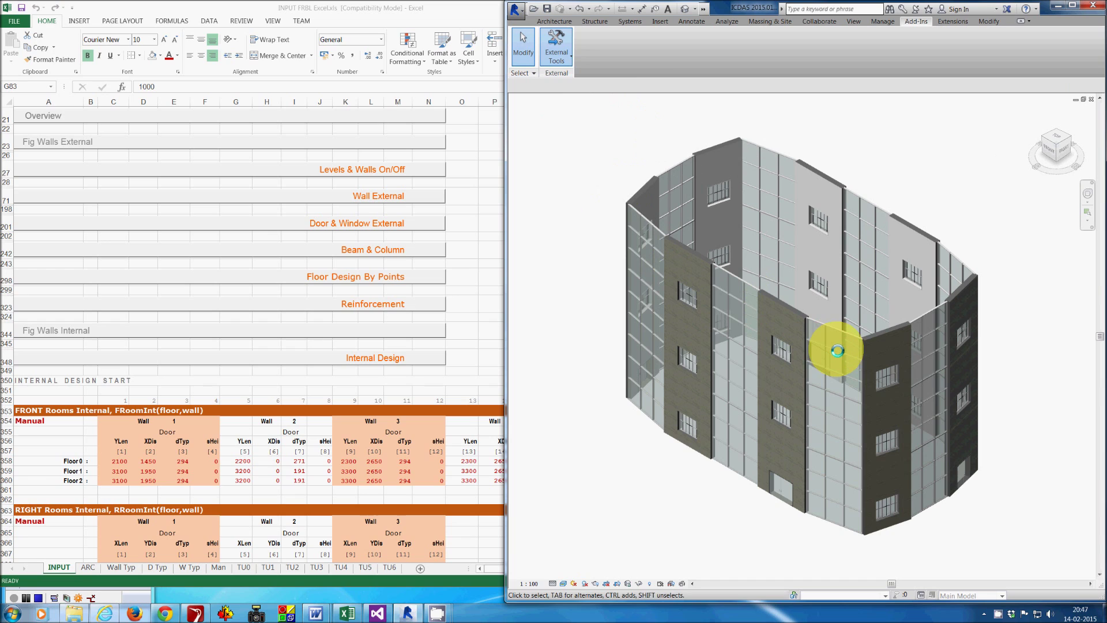
left_click(566, 62)
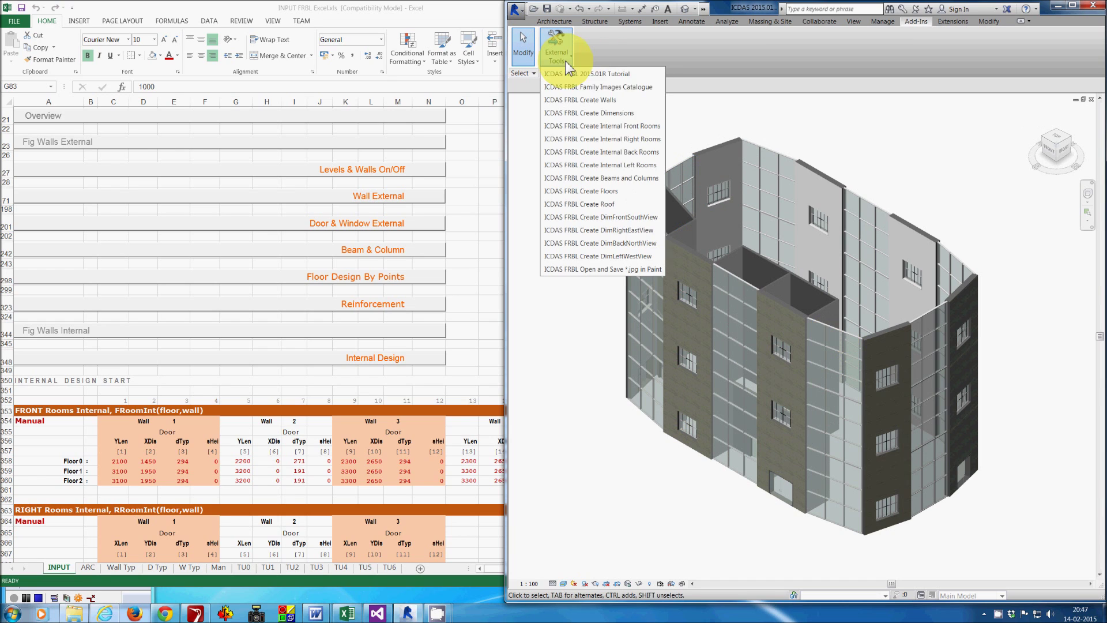
left_click(628, 141)
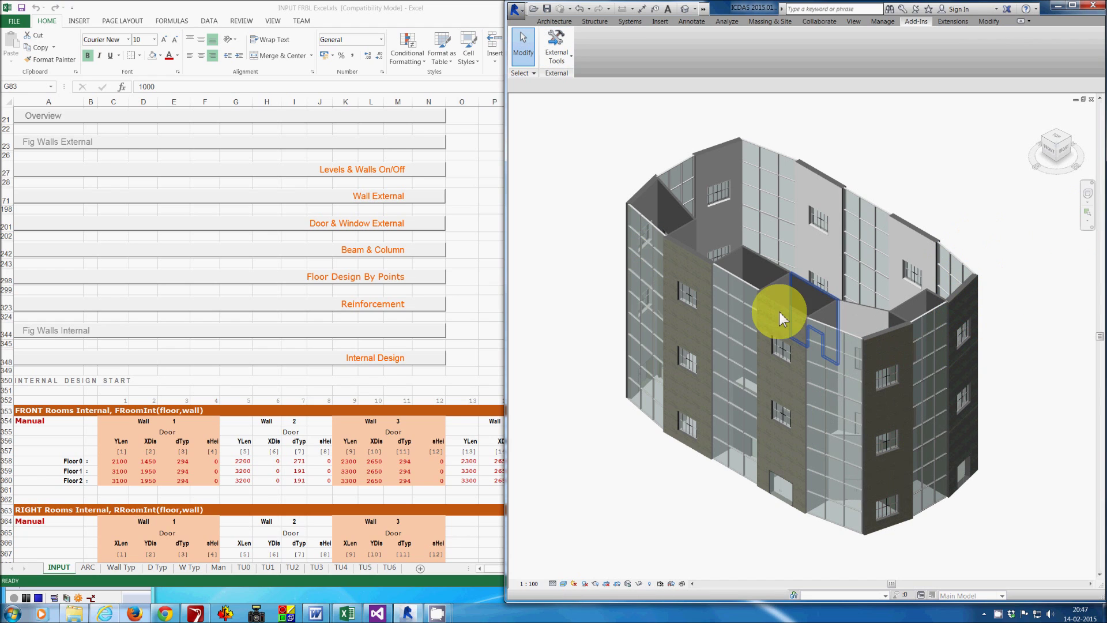
left_click(712, 192)
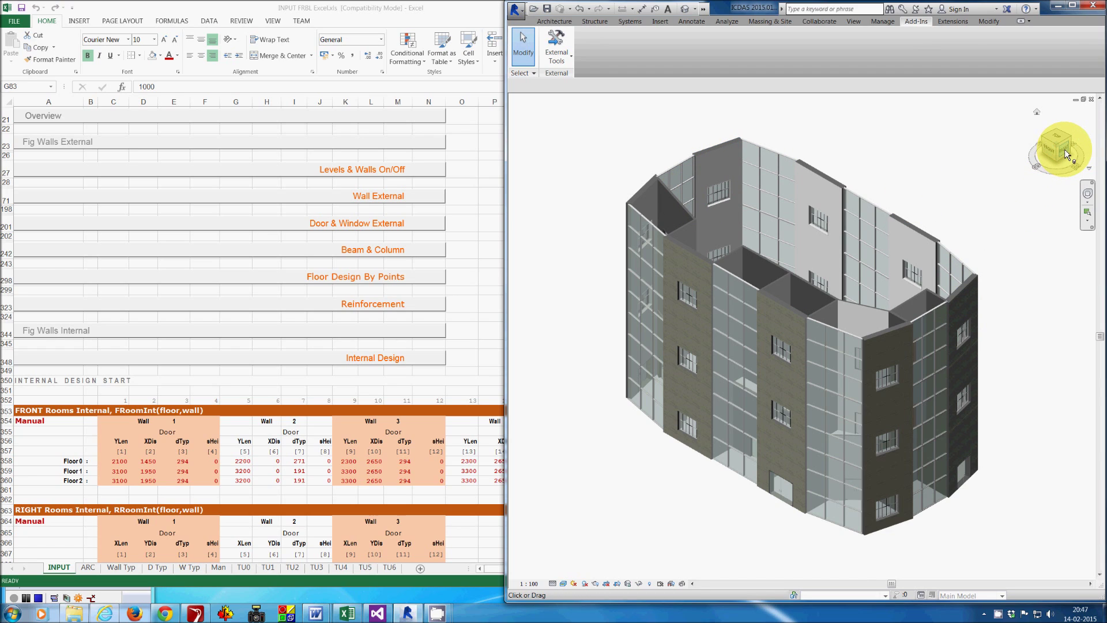
left_click(553, 52)
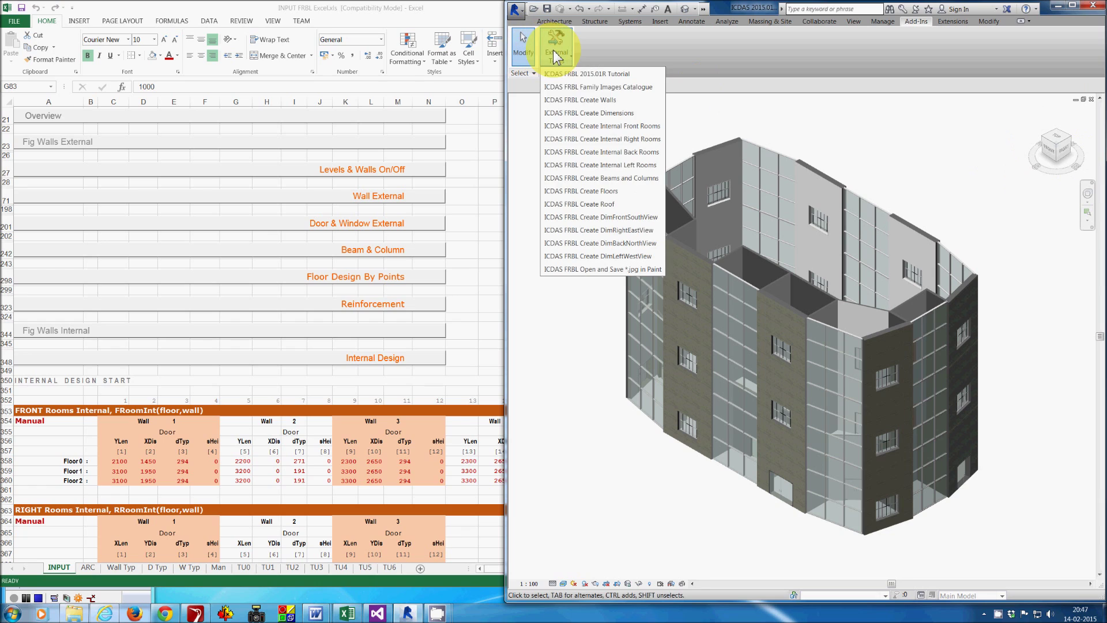
left_click(608, 153)
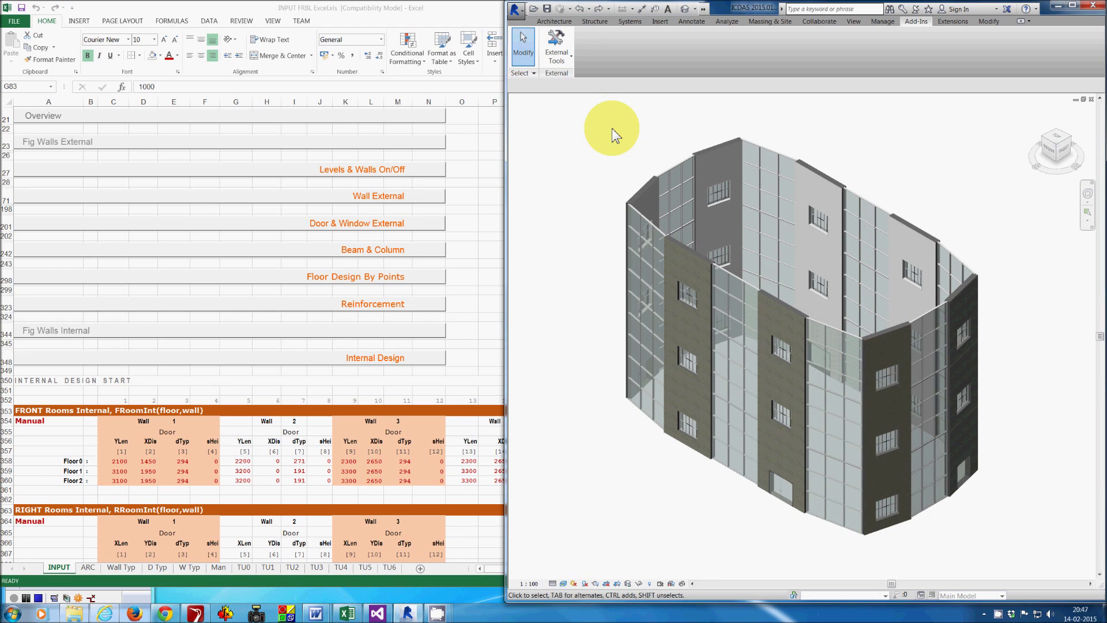
Generate the structure in Revit with ICDAS FRBL Create Beams and Columns, and expand the Beam & Column section of the Excel input
left_click(555, 58)
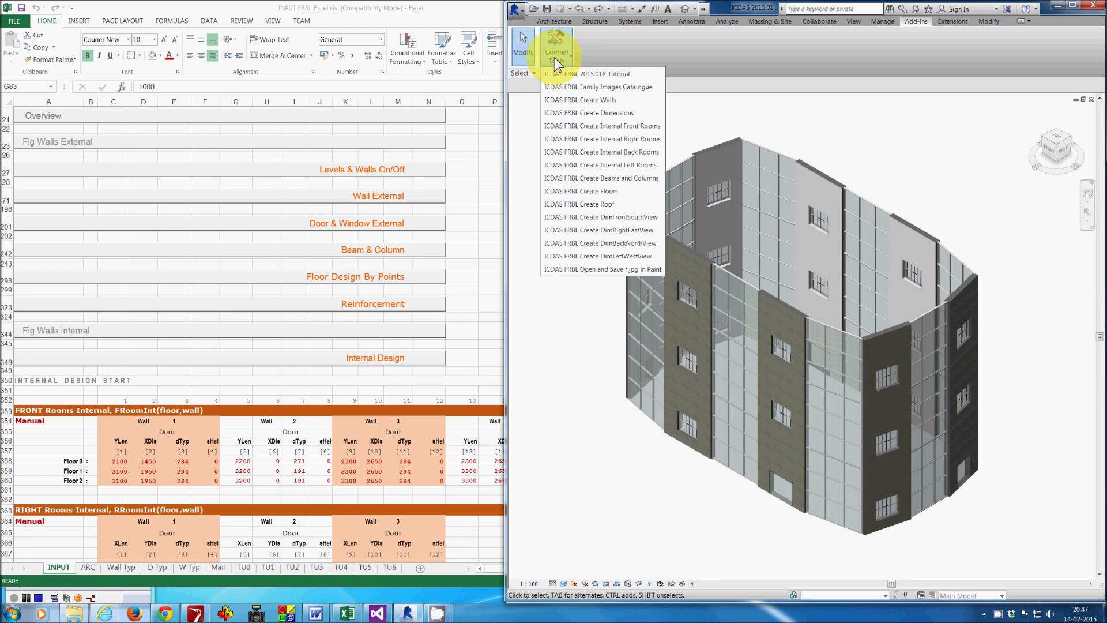
left_click(605, 178)
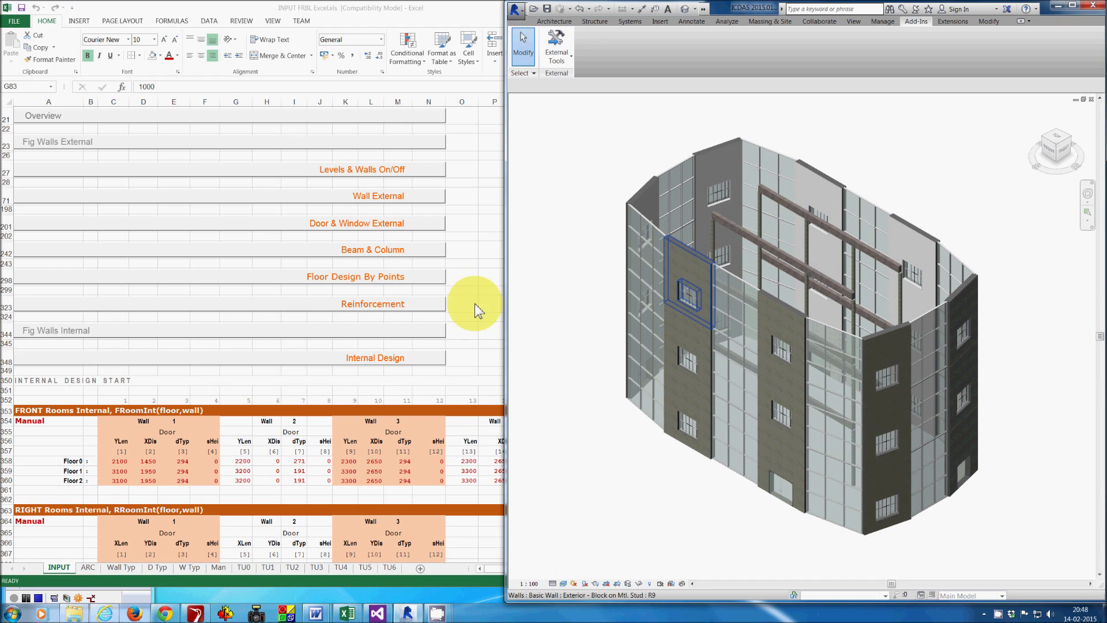
left_click(390, 250)
left_click(390, 250)
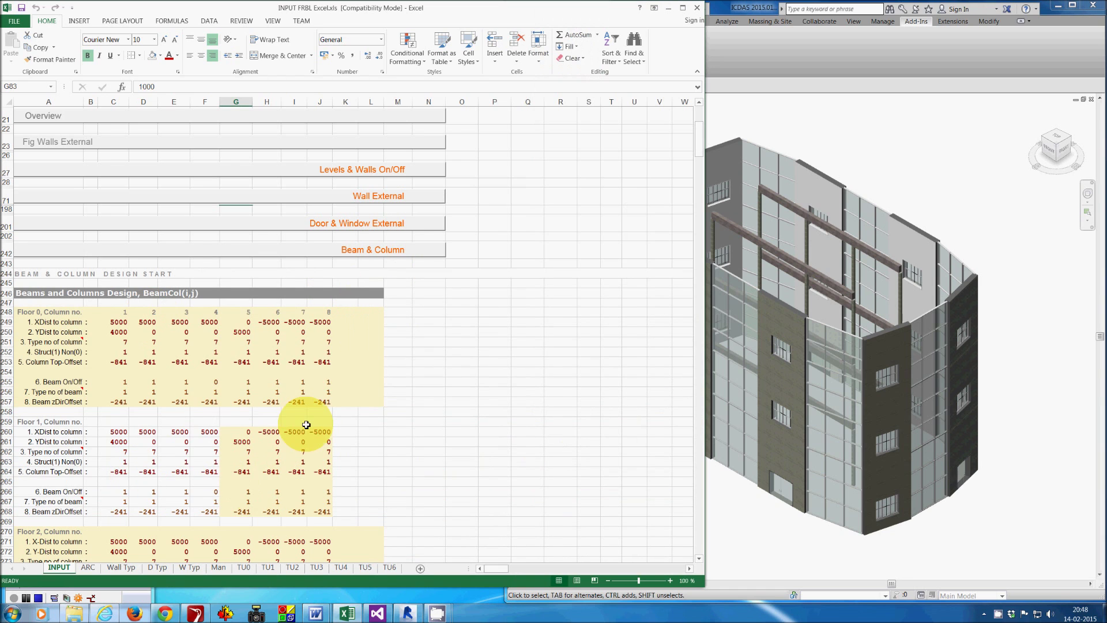
Generate the building's floors and roof in Revit with the ICDAS FRBL Create Floors and Create Roof tools
scroll(292, 365, "down", 4)
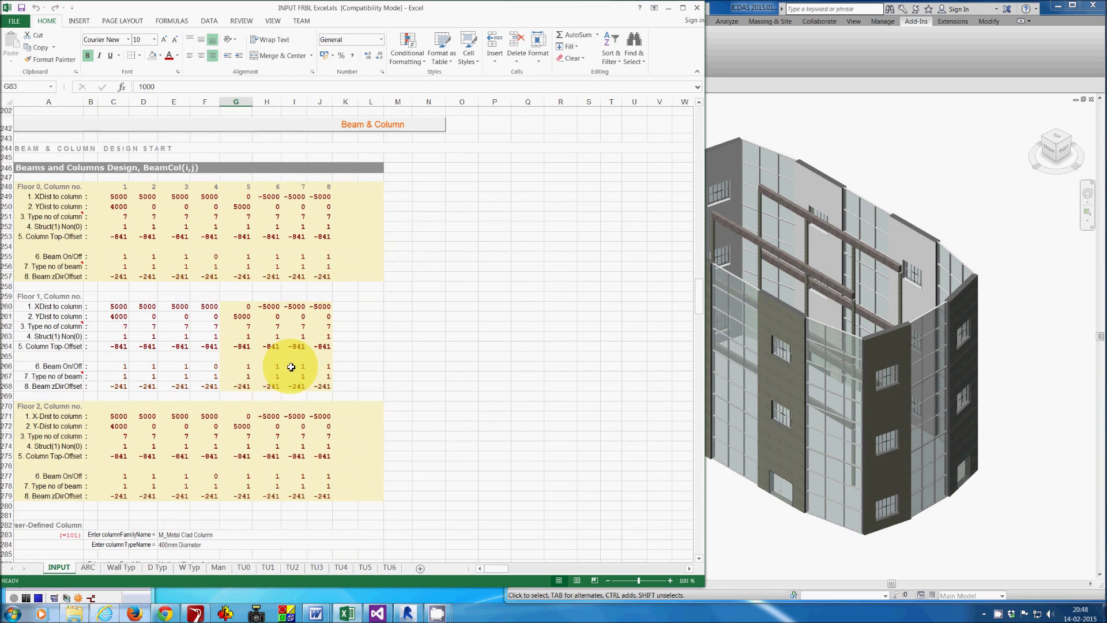
scroll(312, 248, "up", 4)
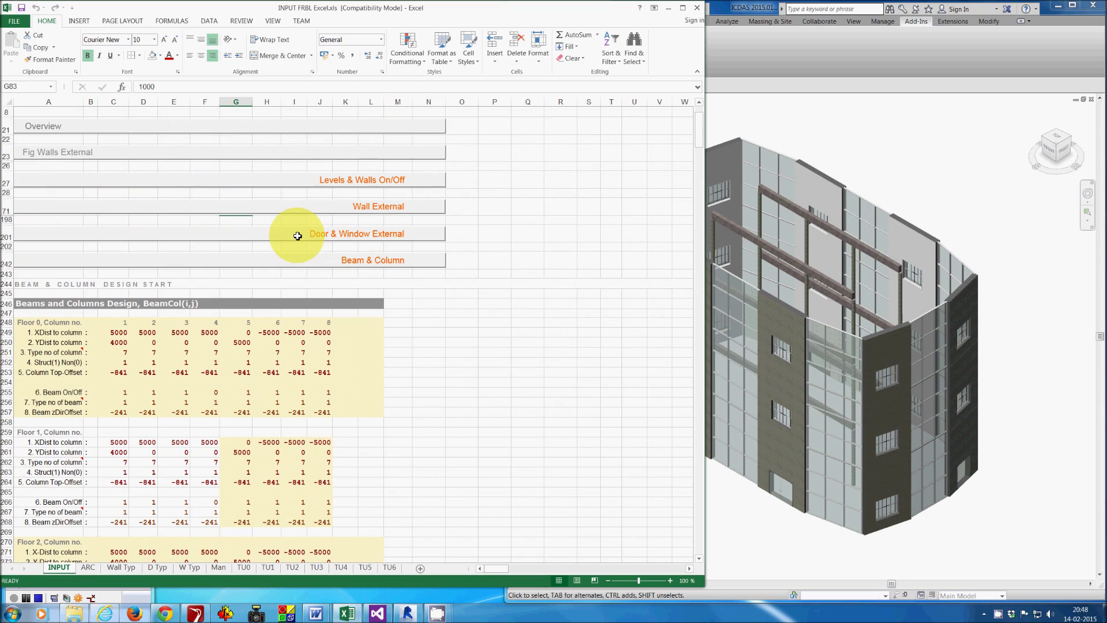
left_click(717, 89)
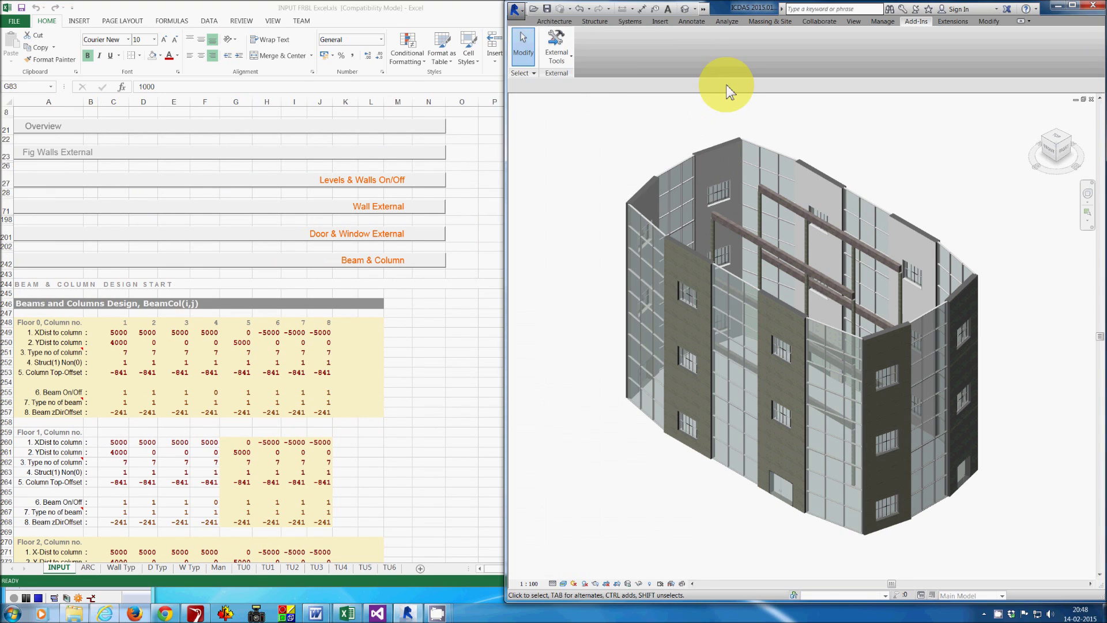
left_click(551, 58)
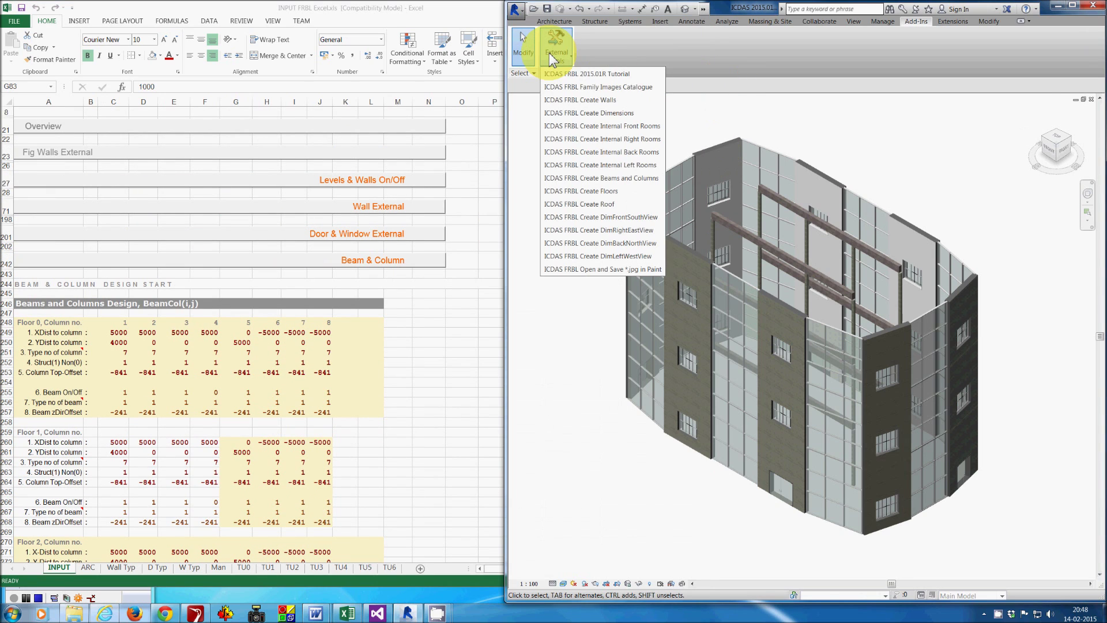
left_click(598, 191)
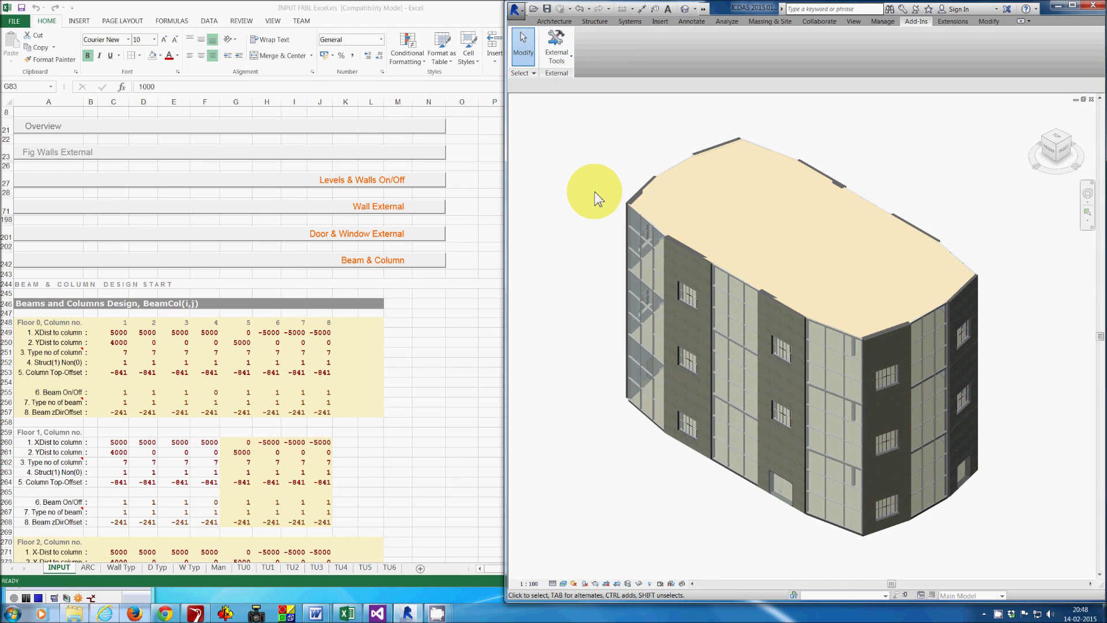
left_click(560, 49)
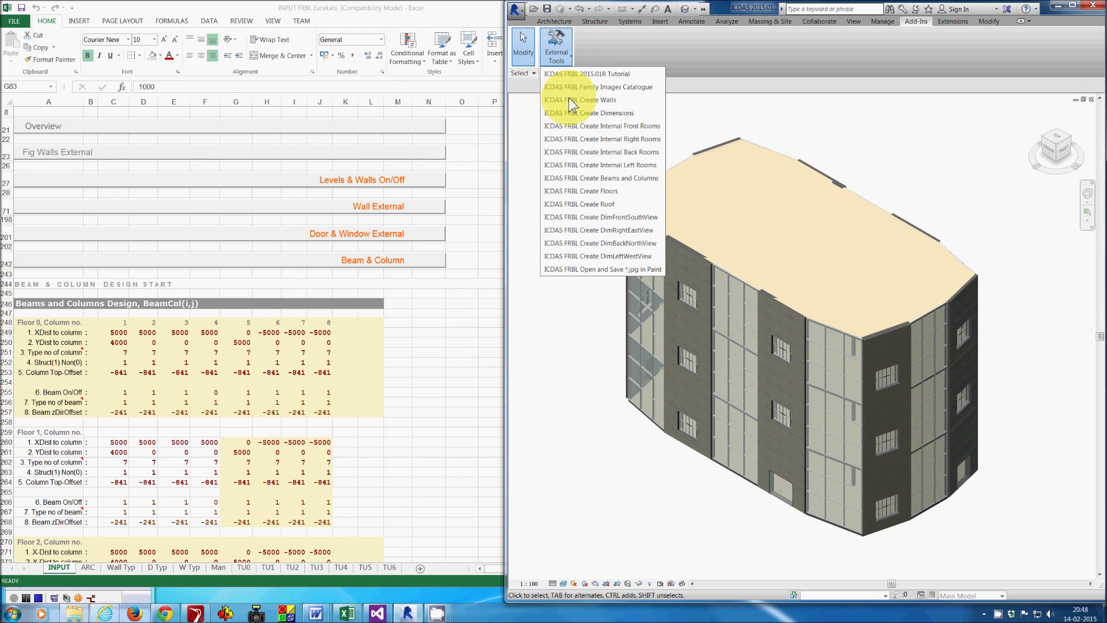
left_click(587, 203)
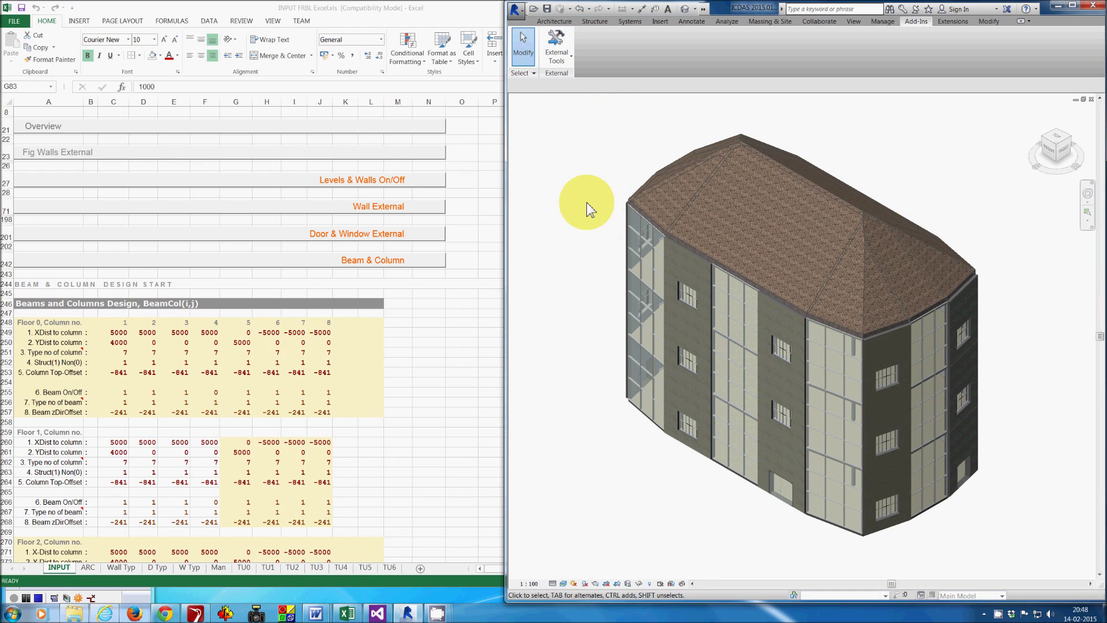
Generate the building's dimensions with ICDAS FRBL Create Dimensions and turn the 3D view to Top
left_click(558, 53)
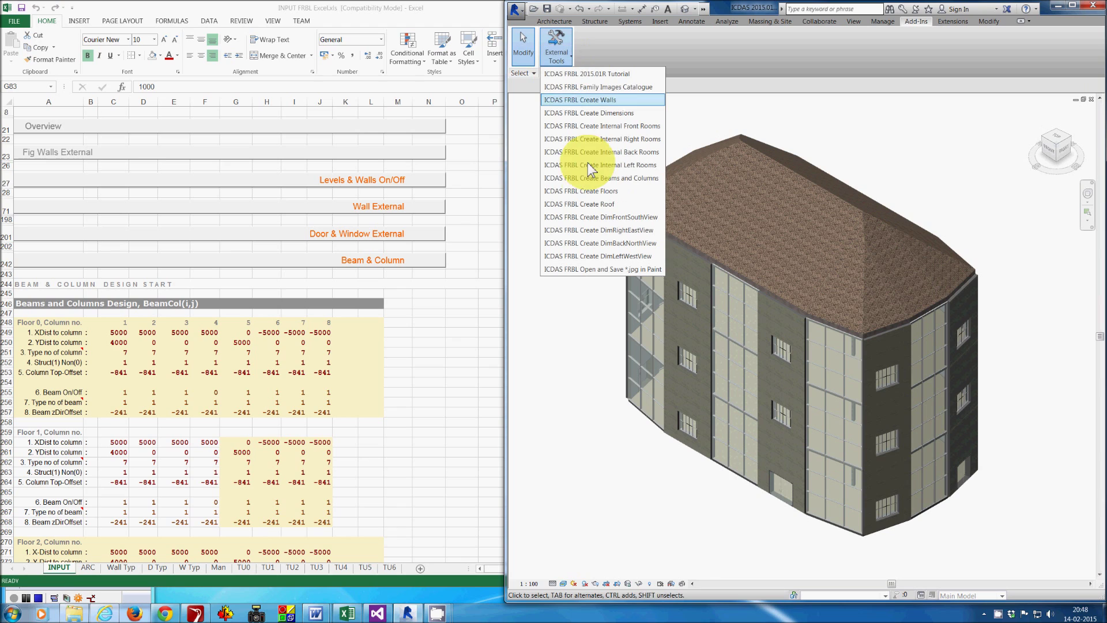
left_click(617, 113)
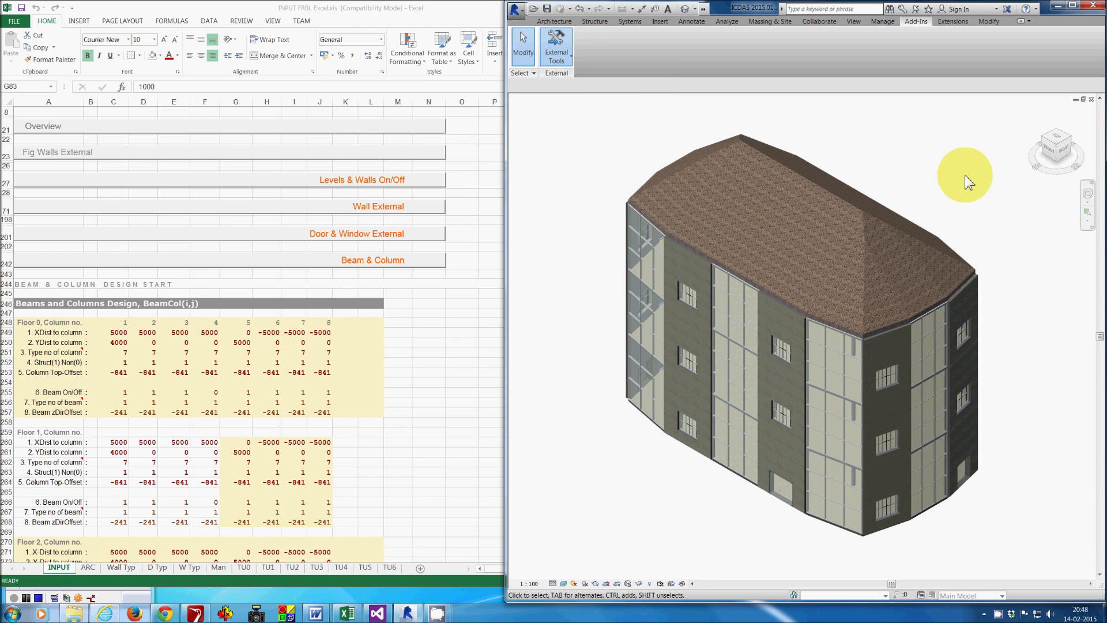
left_click(1056, 138)
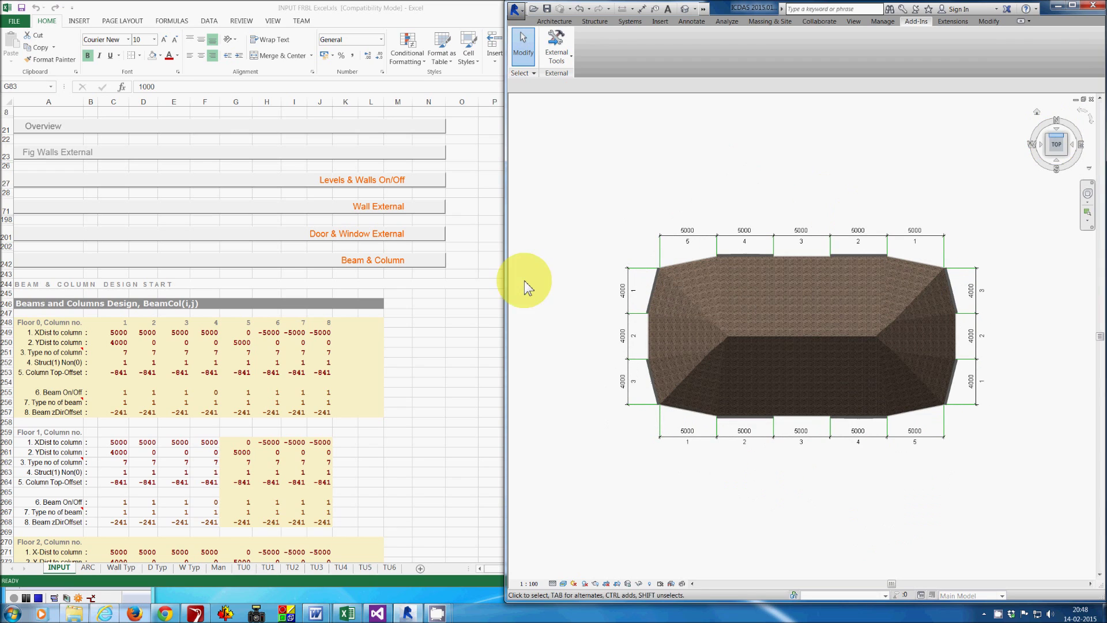
Switch to the Excel input and narrow its window so the complete dimensioned top view in Revit fits beside it
left_click(417, 282)
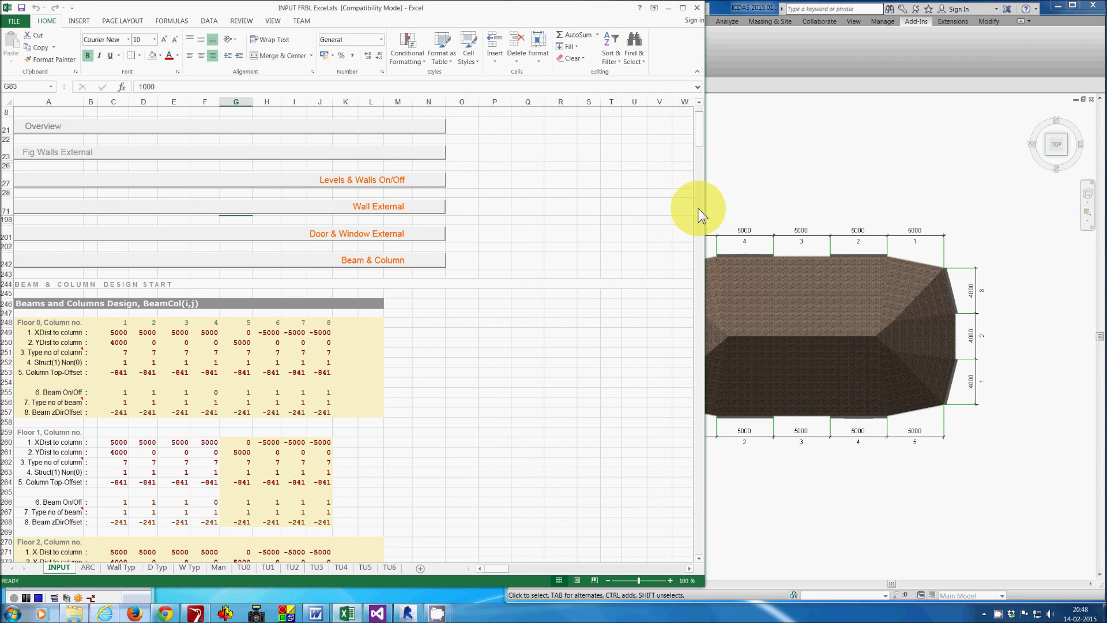
left_click_drag(704, 210, 557, 217)
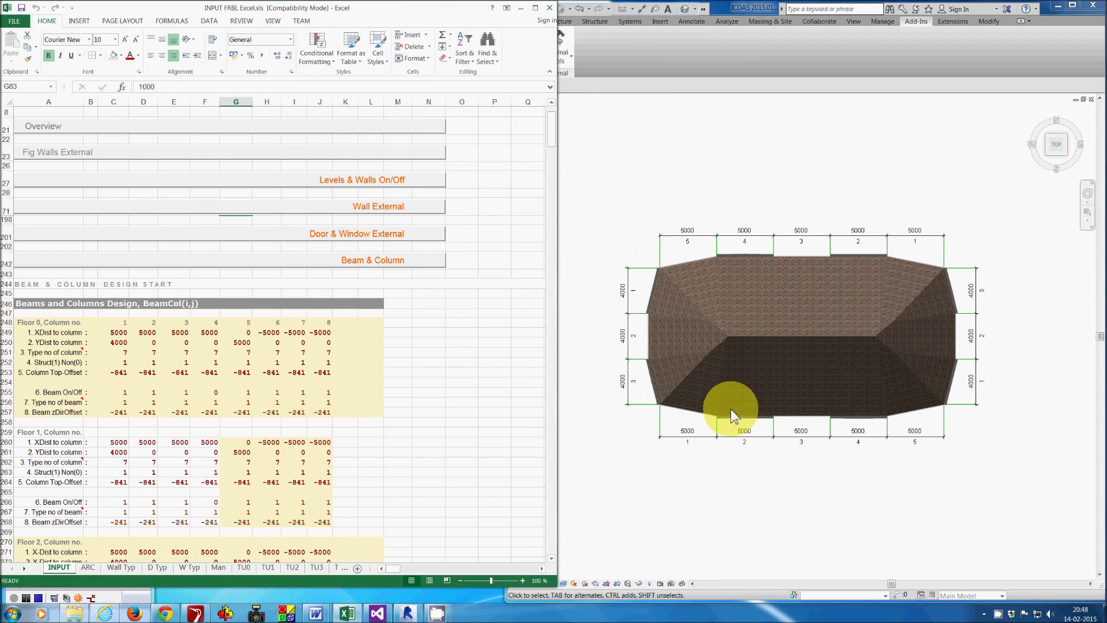